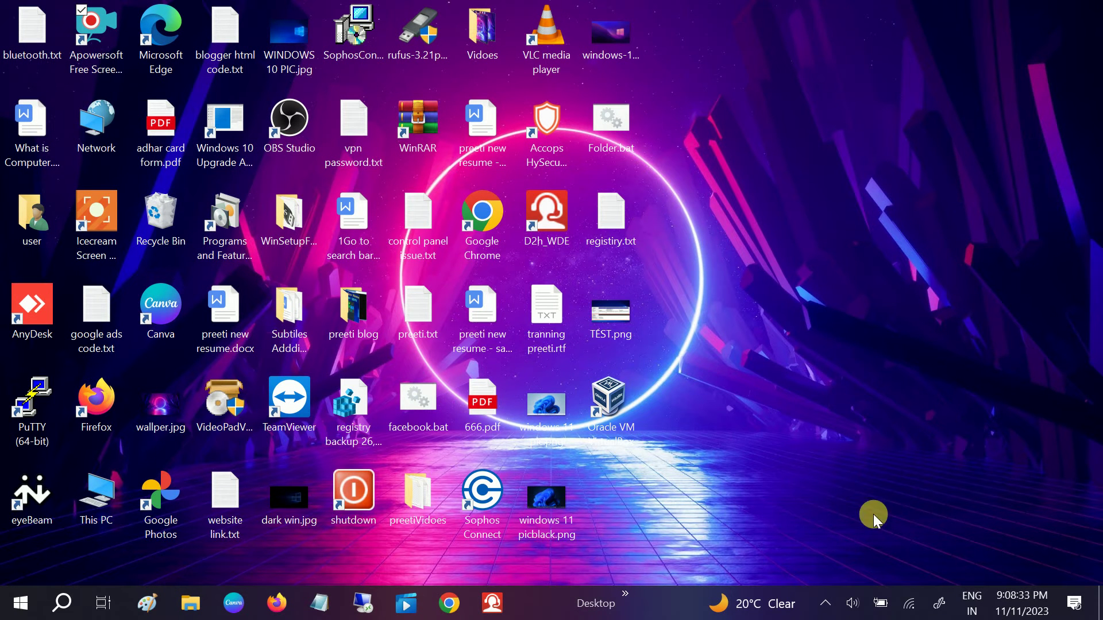
# Step: Check the hidden tray icons, then launch Control Panel by searching 'con'
pyautogui.click(825, 603)
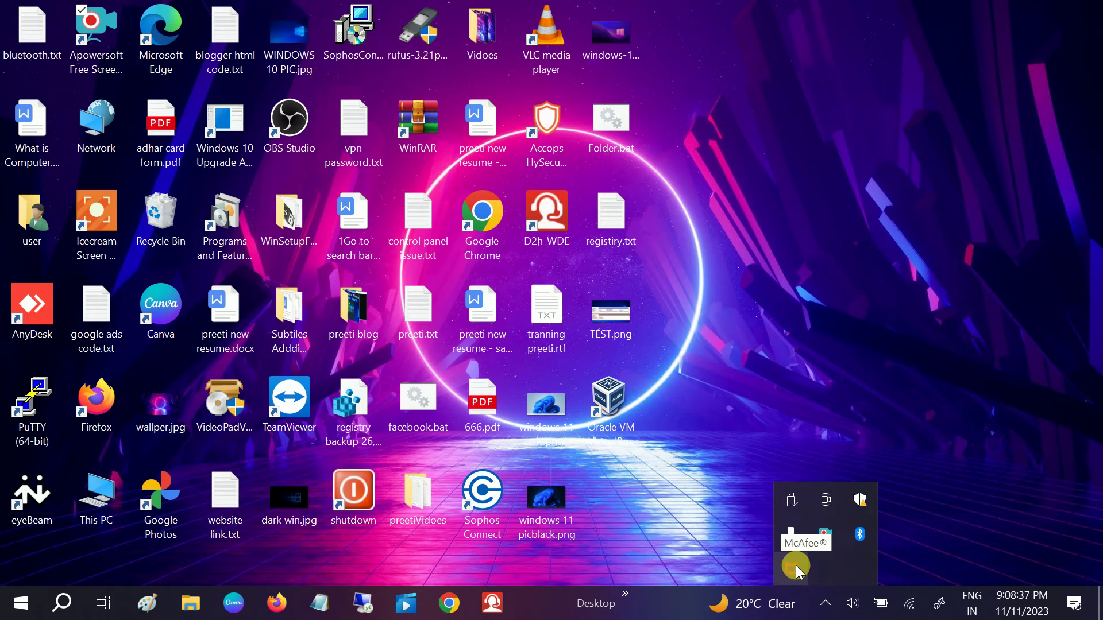
pyautogui.click(669, 548)
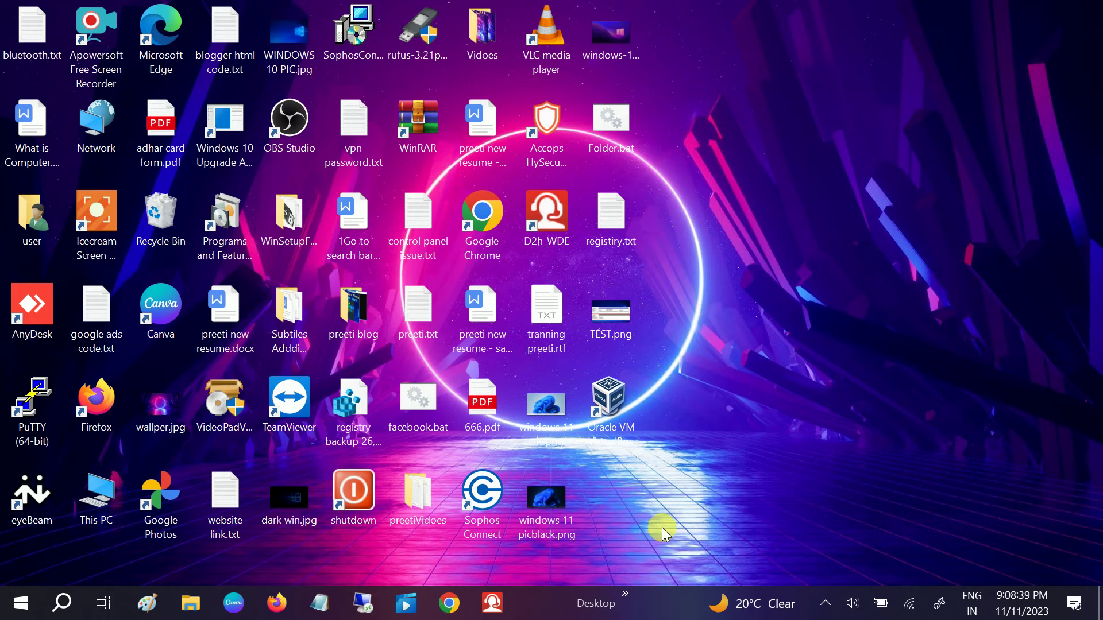
pyautogui.click(64, 612)
pyautogui.write('con')
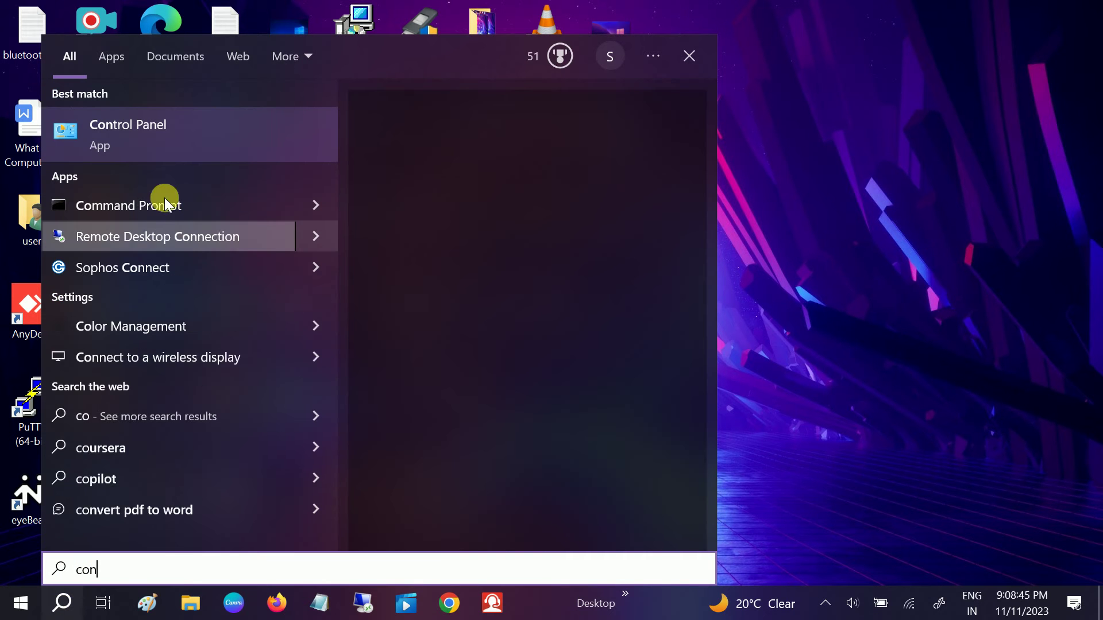
pyautogui.click(143, 134)
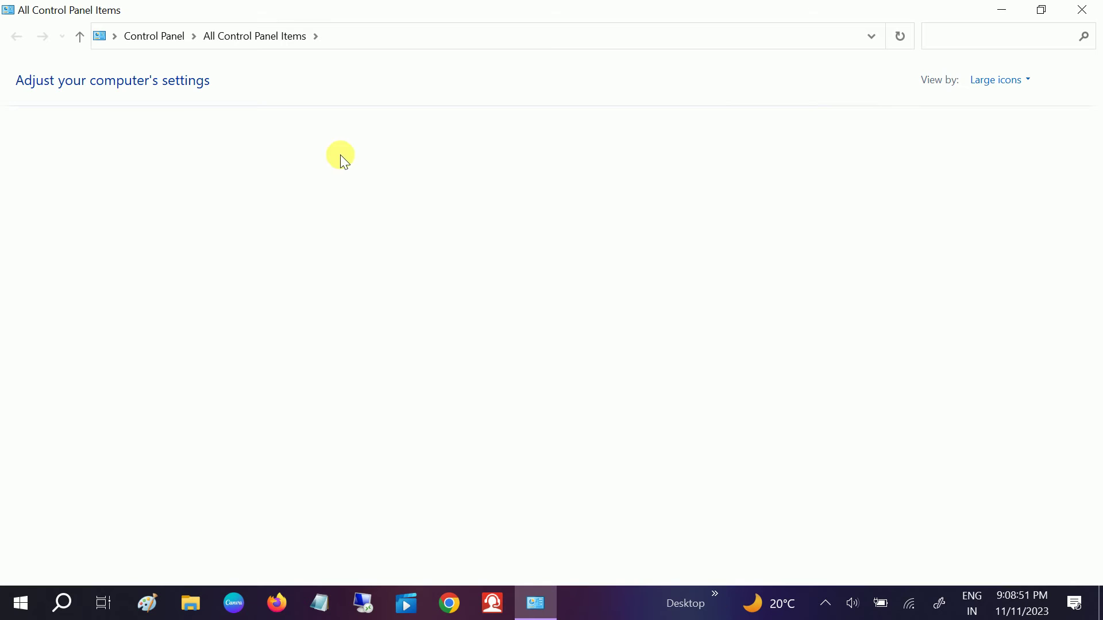
# Step: Show Control Panel items as large icons and open Programs and Features
pyautogui.click(984, 78)
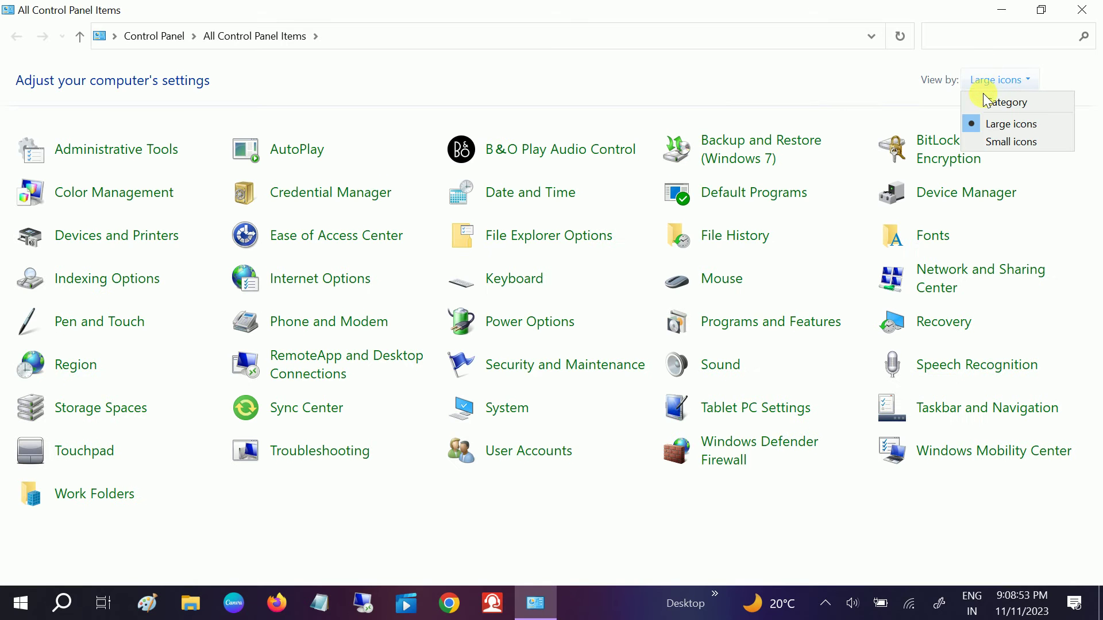
pyautogui.click(985, 101)
pyautogui.click(818, 82)
pyautogui.click(833, 122)
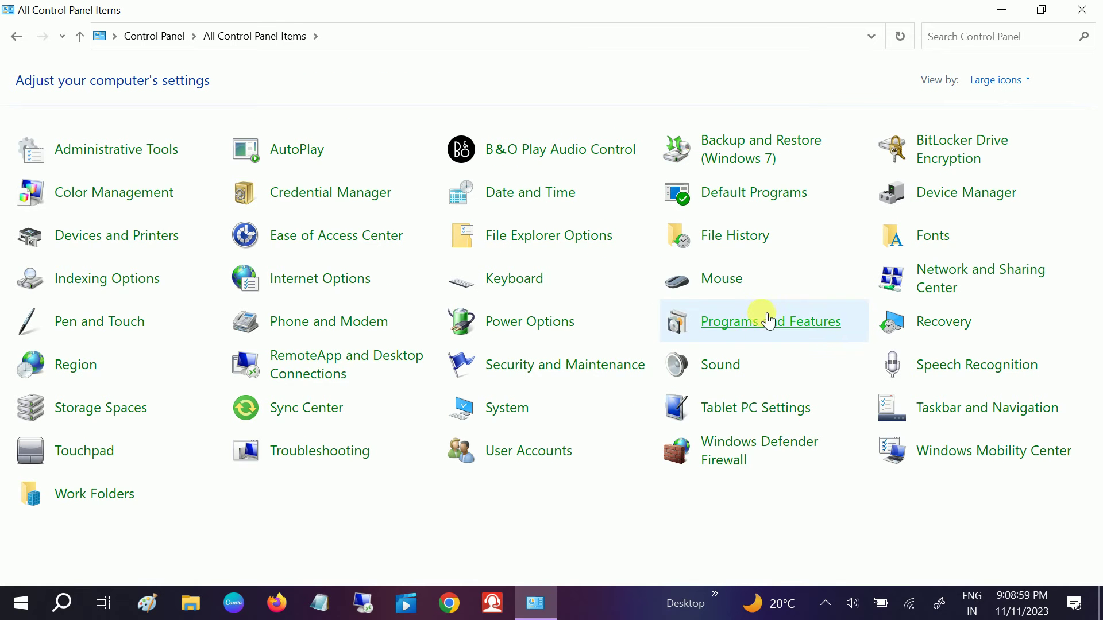
pyautogui.click(736, 326)
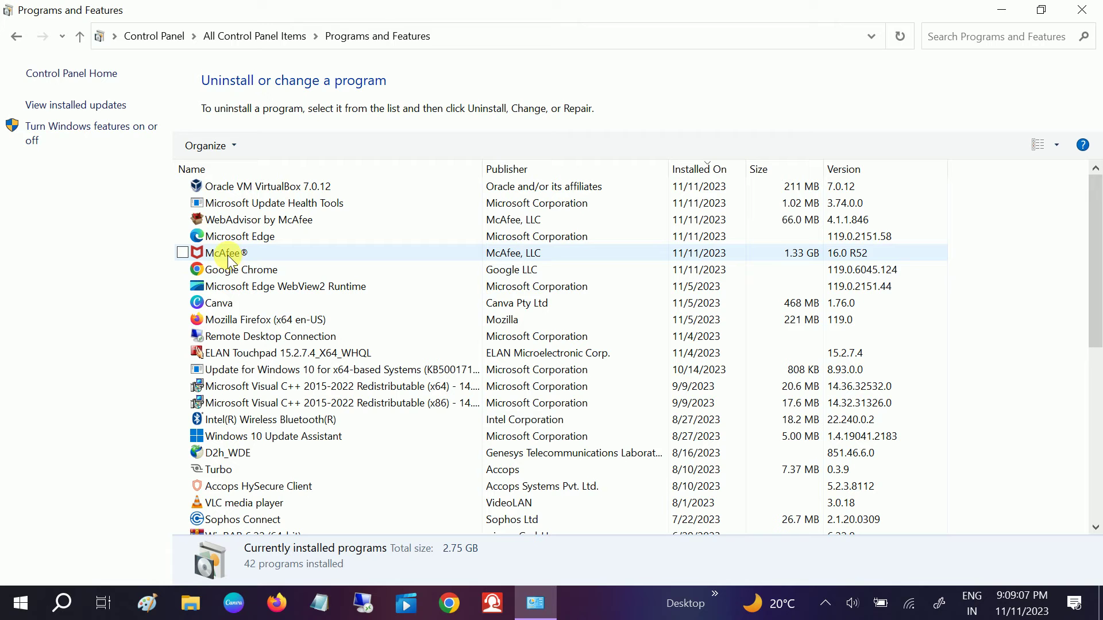
# Step: Select McAfee® and choose Uninstall/Change, then review the Remove McAfee Software window
pyautogui.click(281, 249)
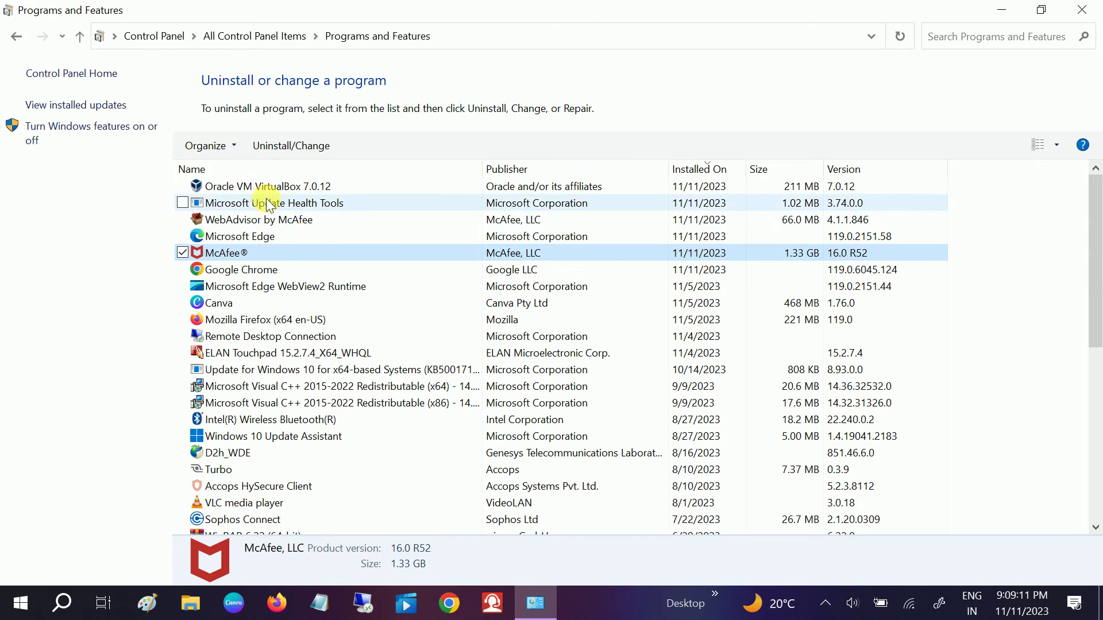
pyautogui.click(263, 145)
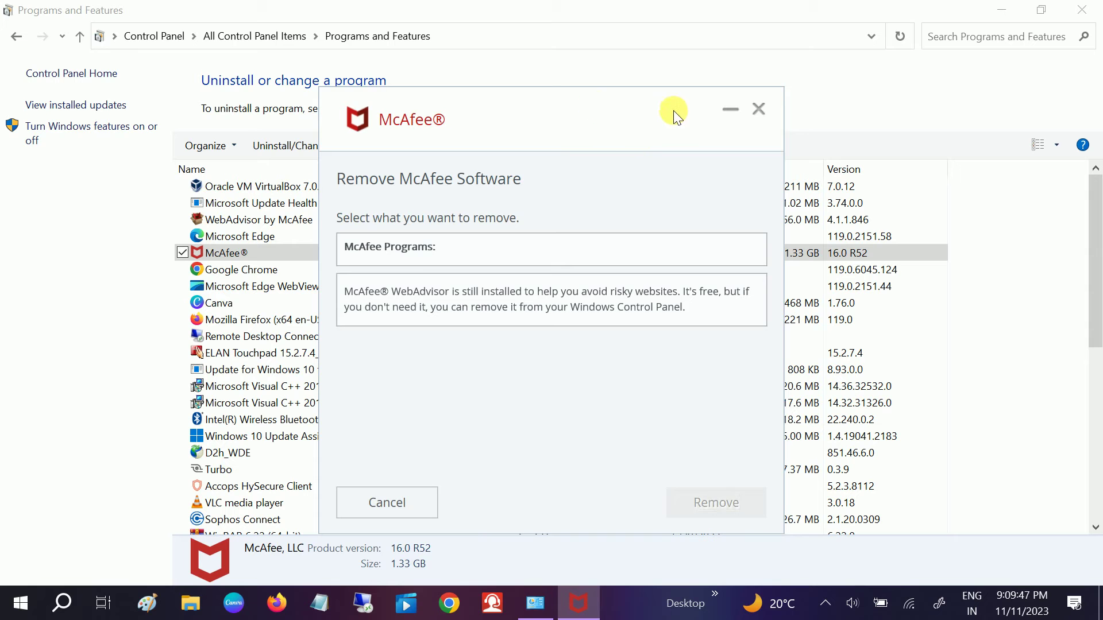
pyautogui.doubleClick(410, 247)
pyautogui.tripleClick(394, 301)
pyautogui.click(447, 374)
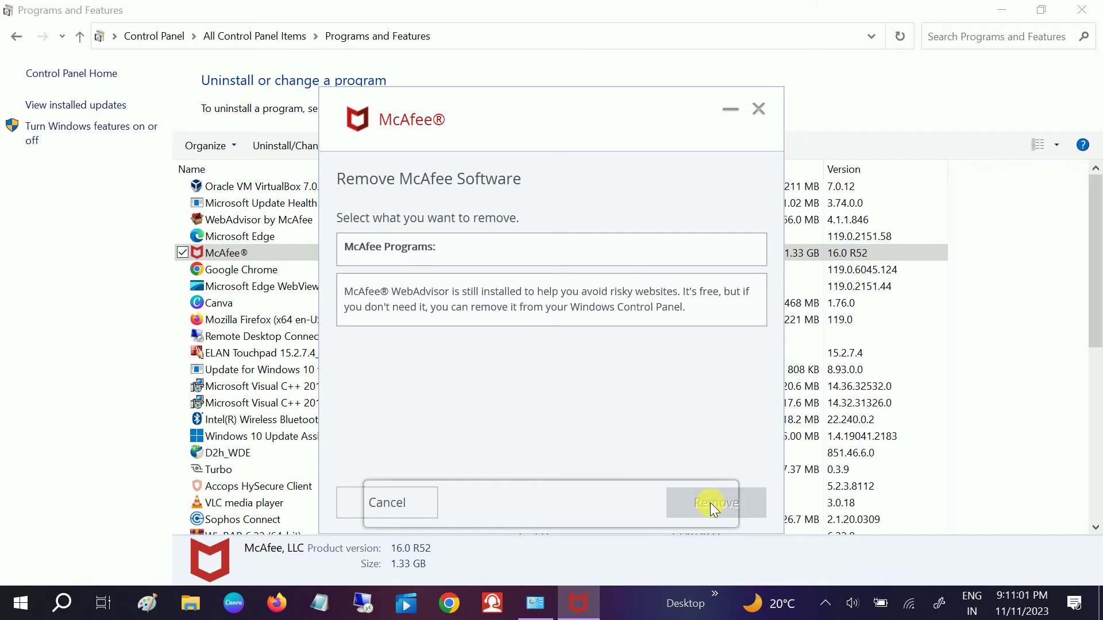
# Step: Open Add or remove programs via an 'add' search and choose Uninstall on McAfee®
pyautogui.click(71, 614)
pyautogui.write('ad')
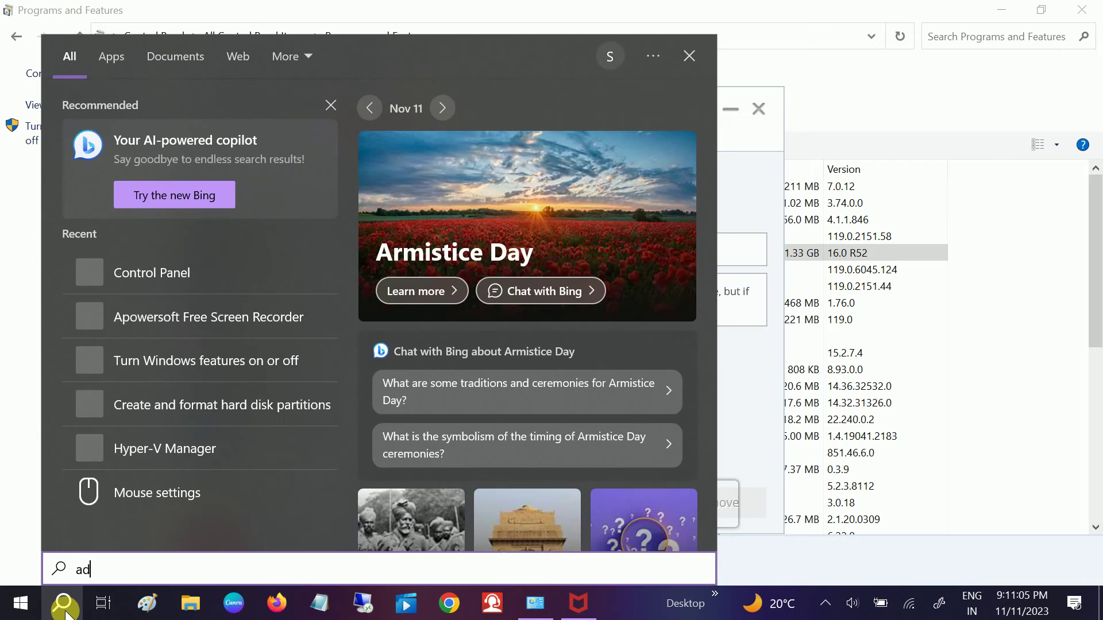
pyautogui.write('d')
pyautogui.click(217, 129)
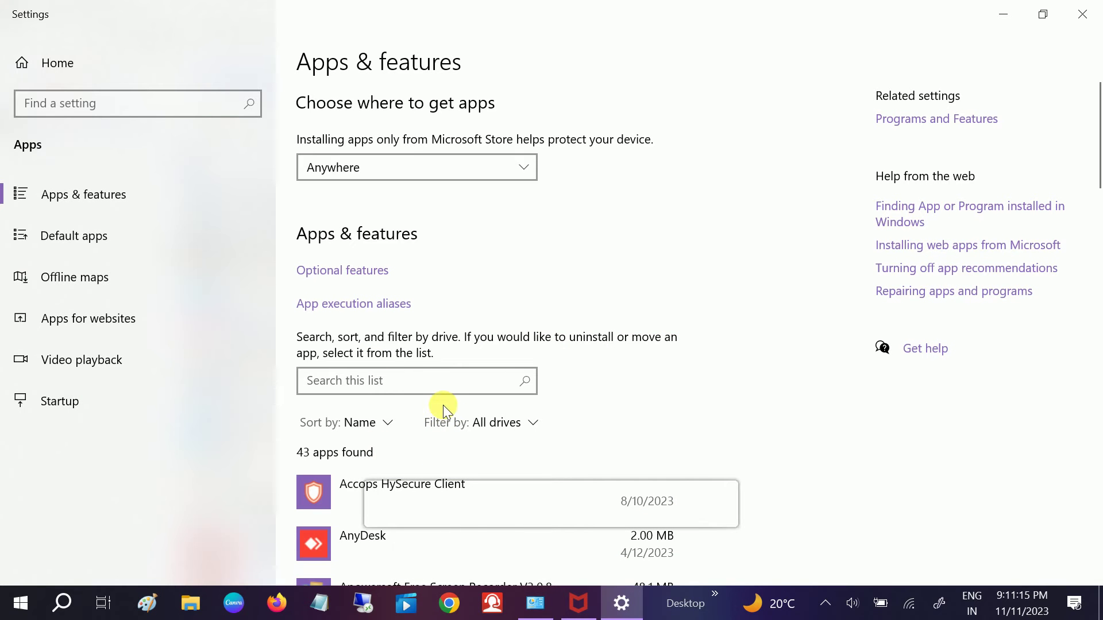
pyautogui.moveTo(1098, 128); pyautogui.dragTo(1097, 281)
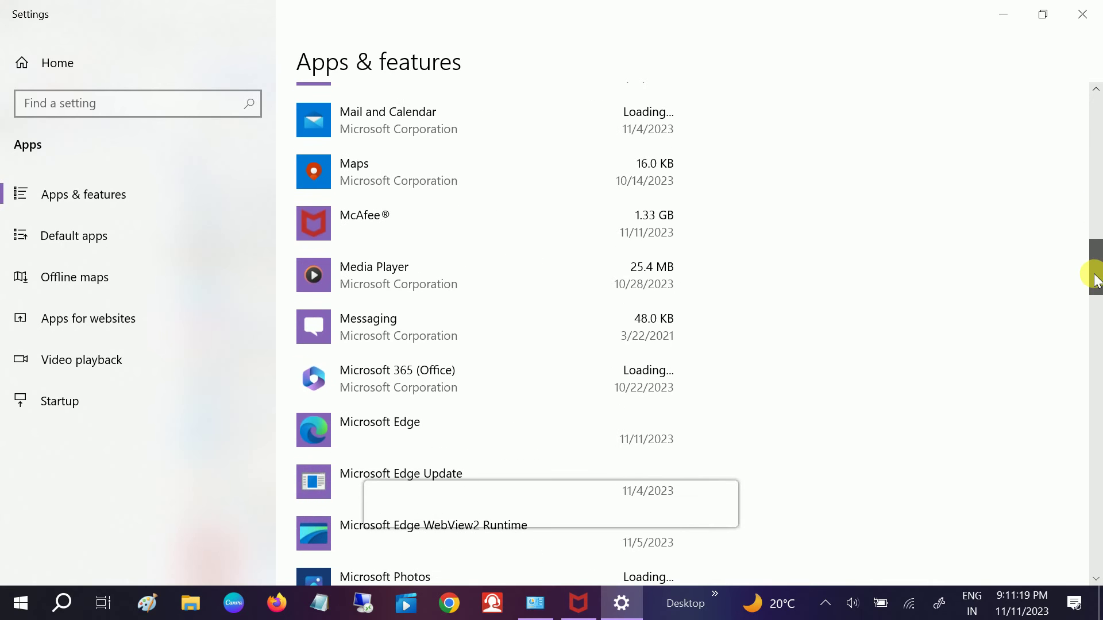
pyautogui.click(434, 226)
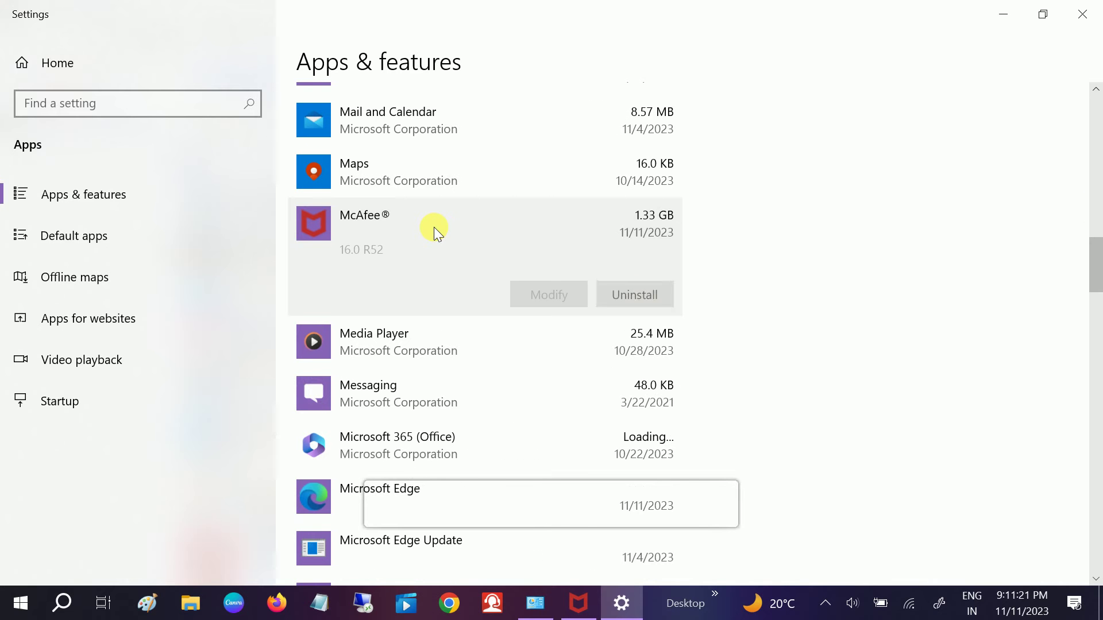
pyautogui.click(637, 296)
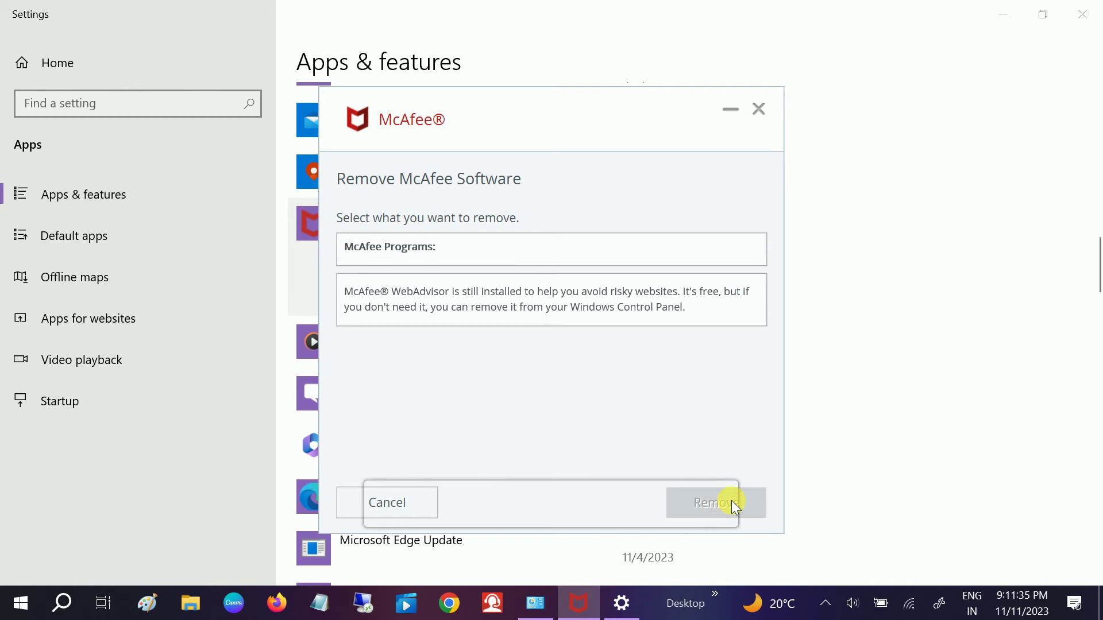
# Step: Browse in File Explorer from This PC to C:\Program Files
pyautogui.click(193, 603)
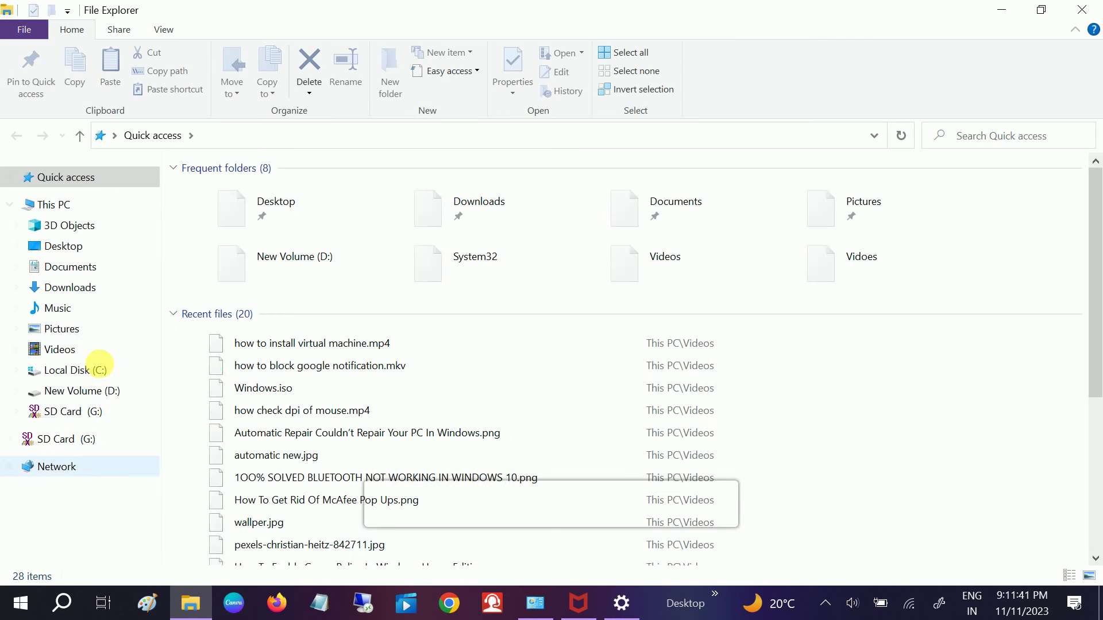
pyautogui.click(46, 206)
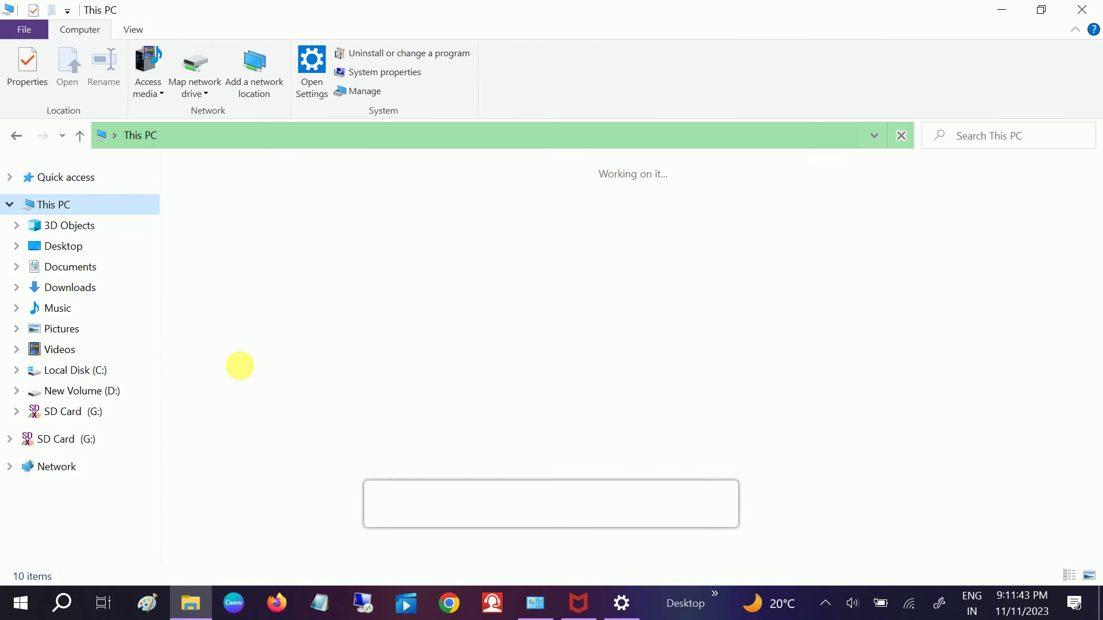
pyautogui.click(310, 337)
pyautogui.doubleClick(310, 337)
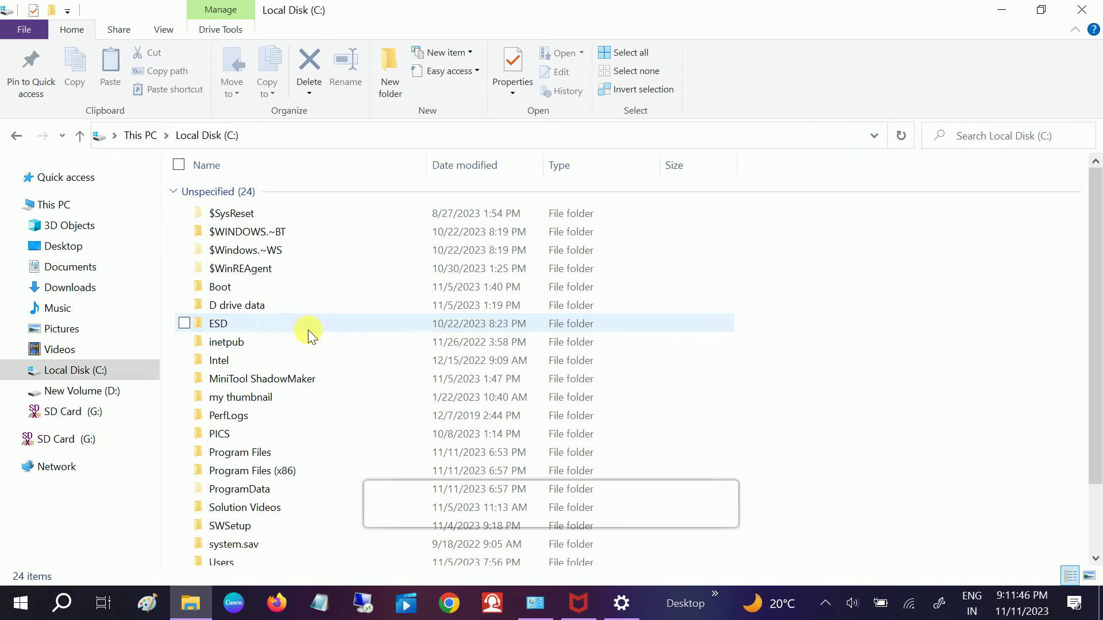
pyautogui.click(266, 454)
pyautogui.doubleClick(267, 454)
# Step: Go into McAfee\CoreUI and select Launch.exe
pyautogui.click(242, 360)
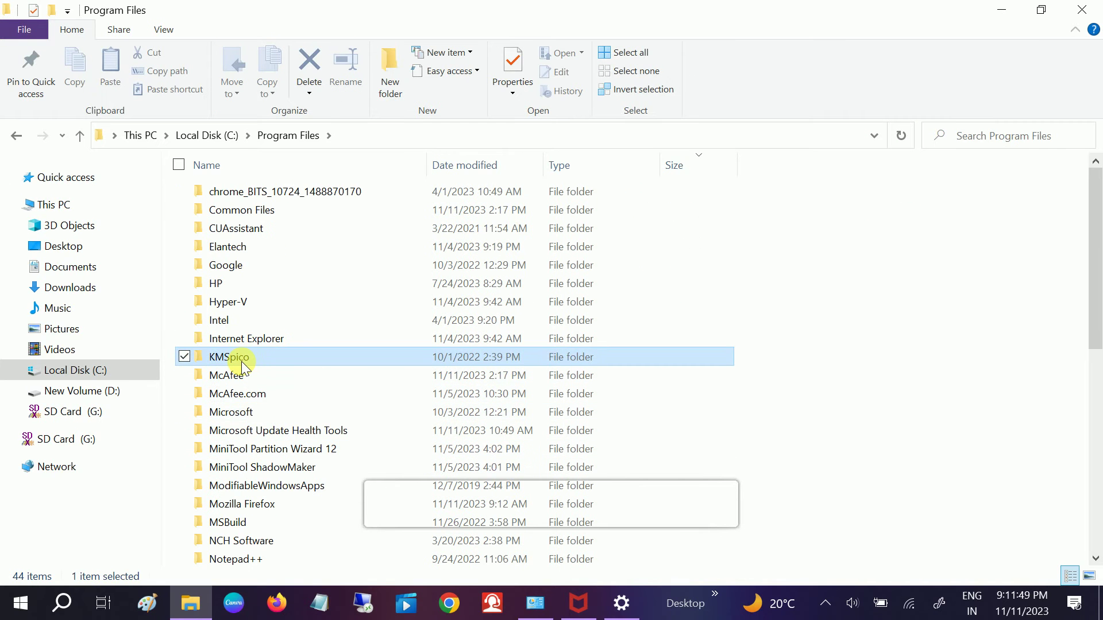
pyautogui.click(244, 376)
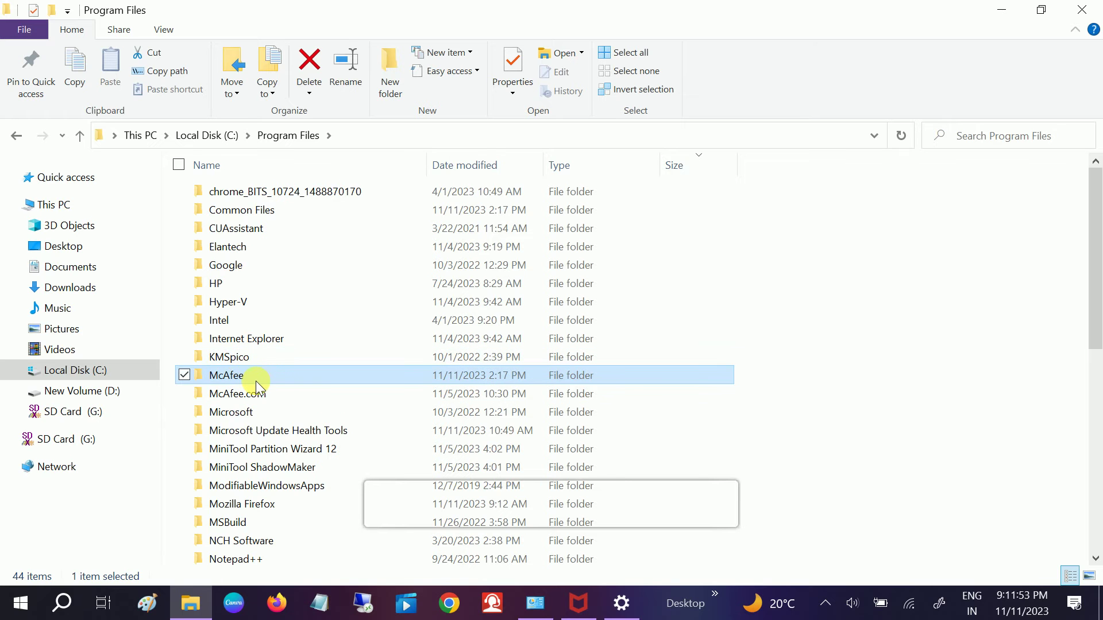
pyautogui.doubleClick(256, 381)
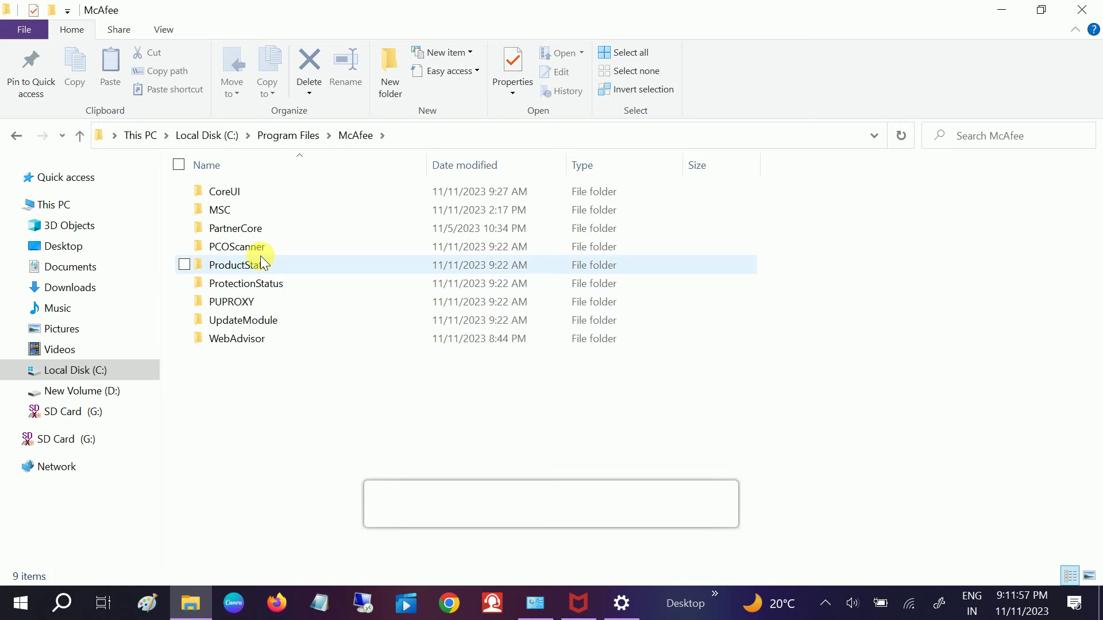
pyautogui.doubleClick(268, 191)
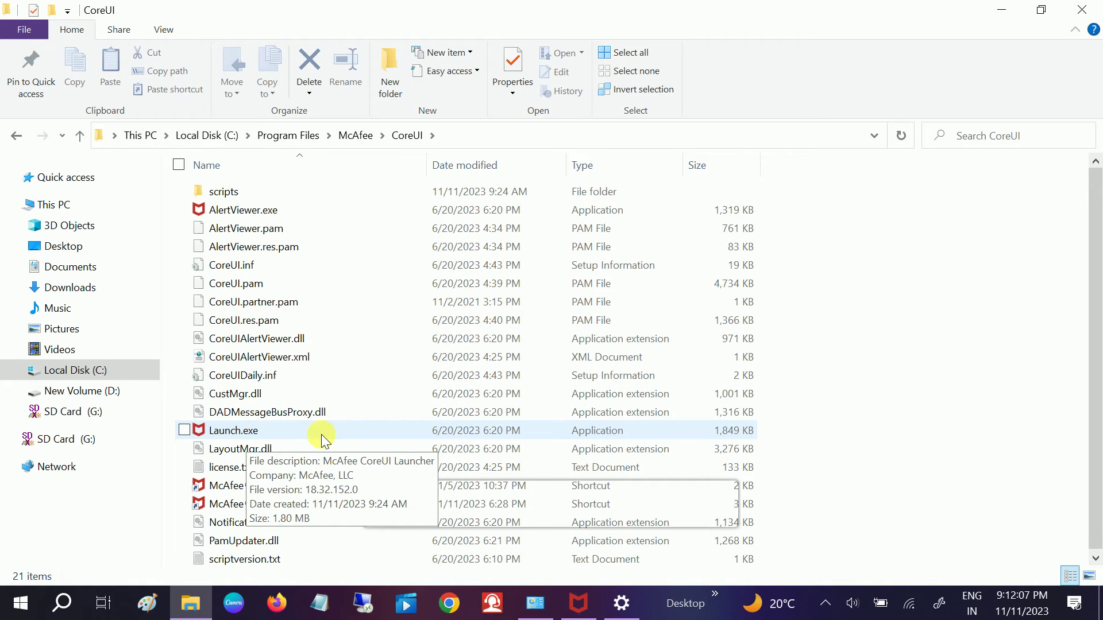
pyautogui.scroll(-1, 320, 460)
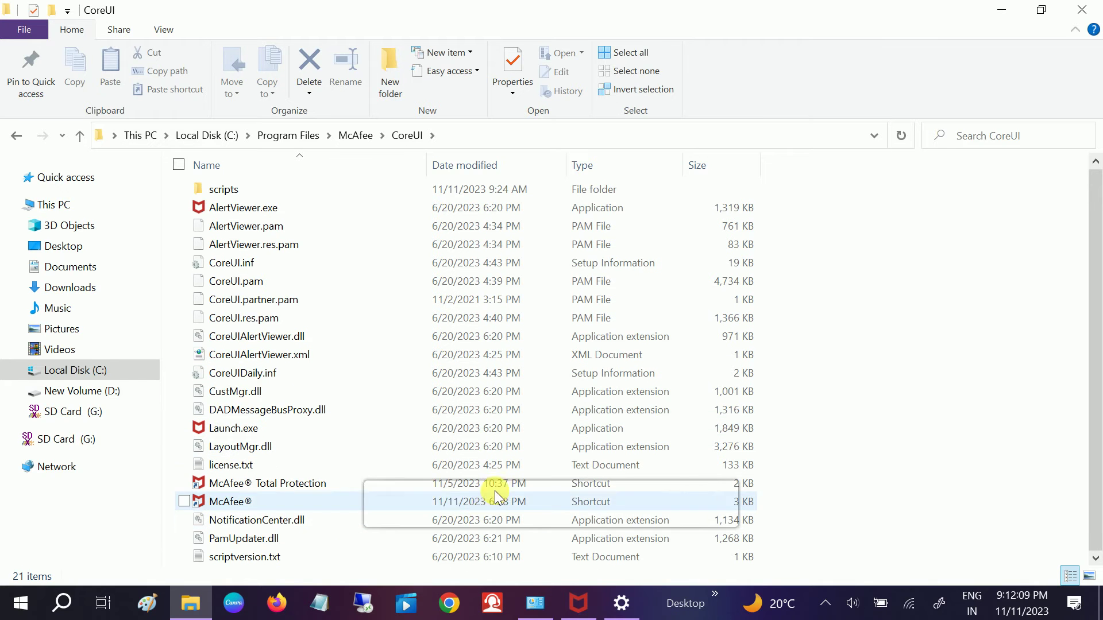
pyautogui.click(254, 428)
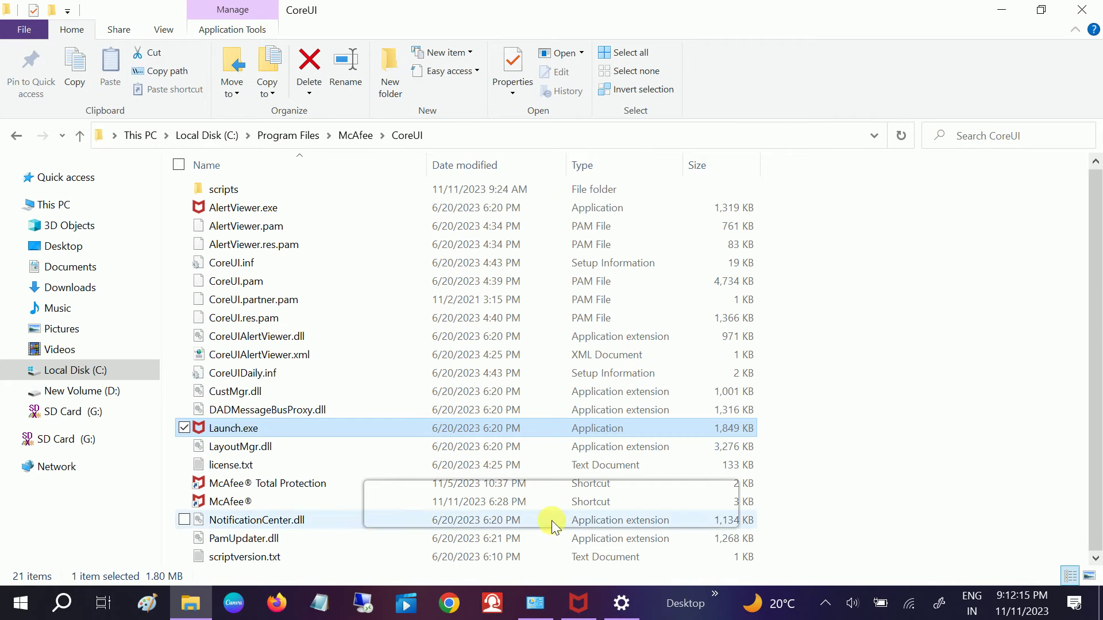
# Step: Close the McAfee removal window and go up from CoreUI to Program Files
pyautogui.click(578, 603)
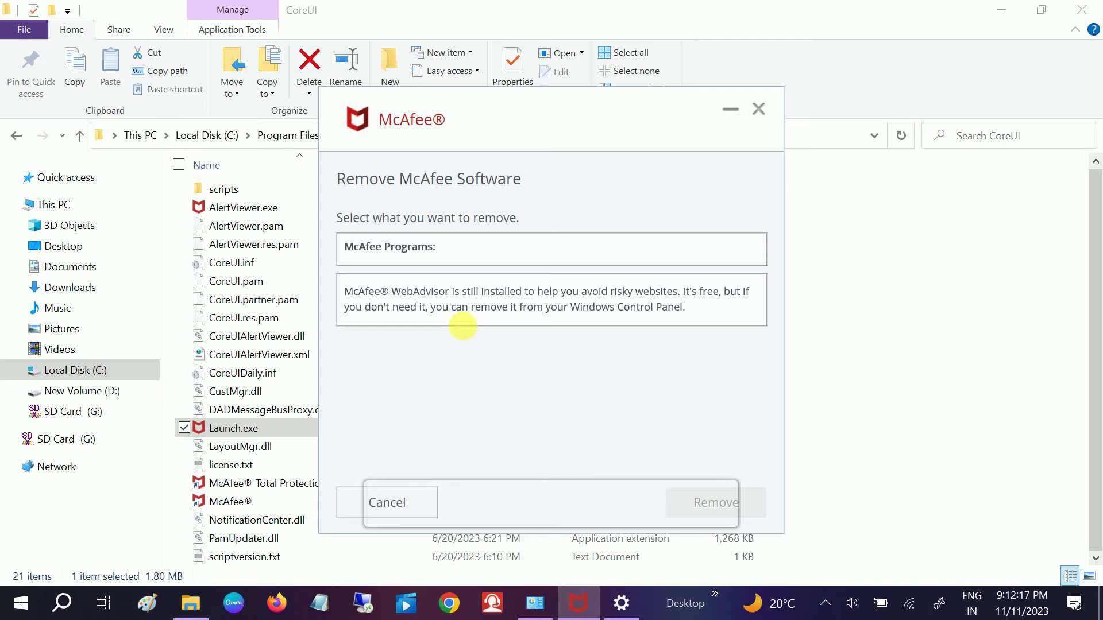
pyautogui.click(758, 109)
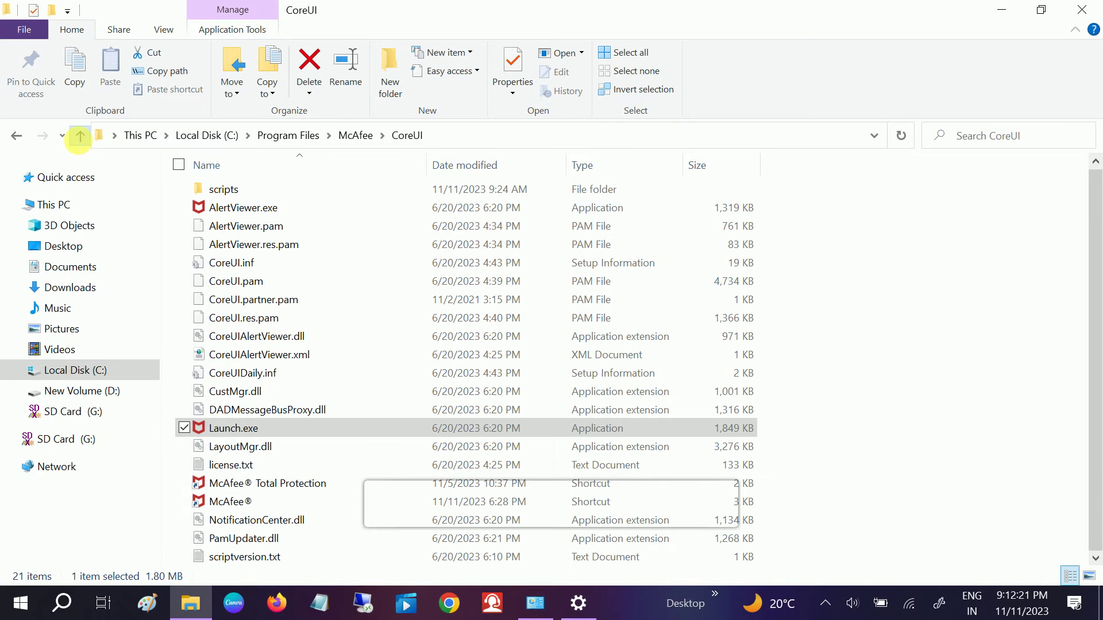
pyautogui.click(80, 136)
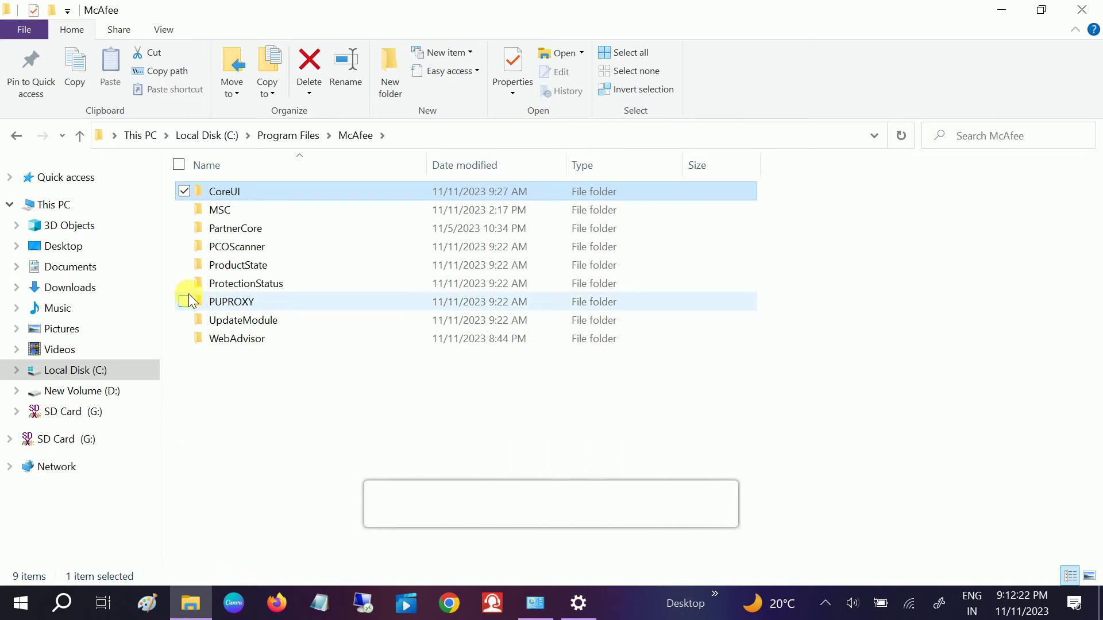
pyautogui.click(80, 137)
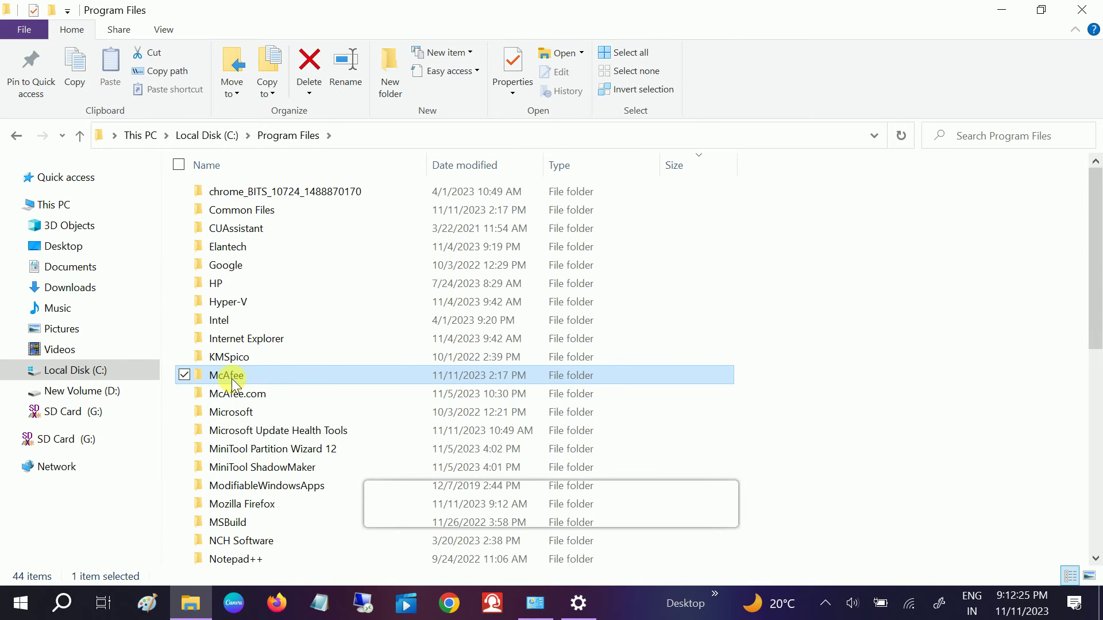
pyautogui.moveTo(236, 384)
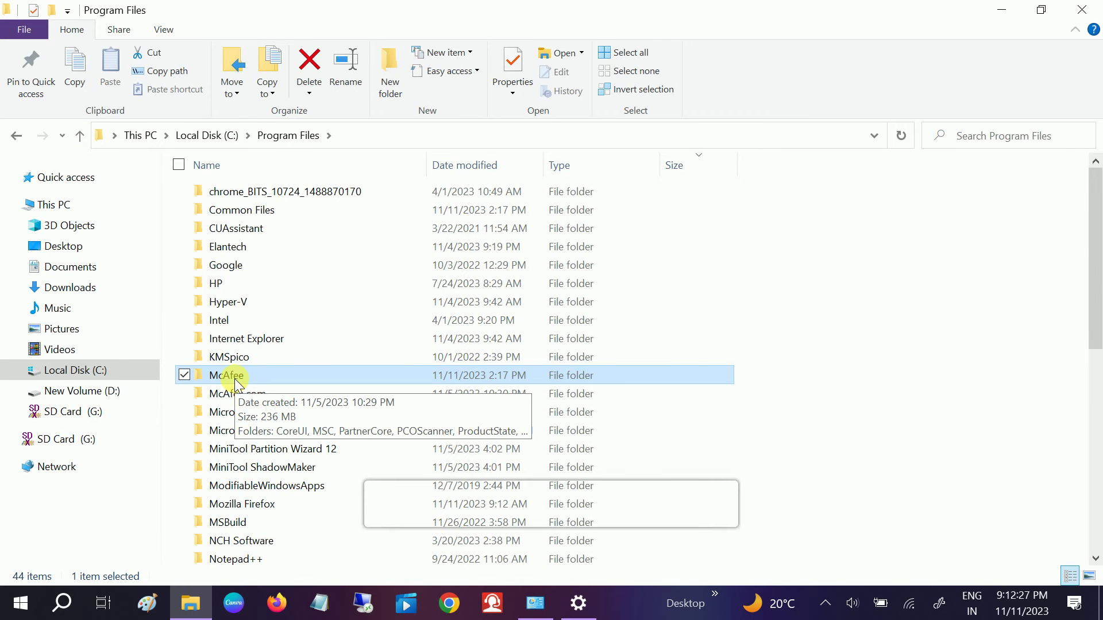
pyautogui.hotkey('shift', 'Delete')
pyautogui.press('Return')
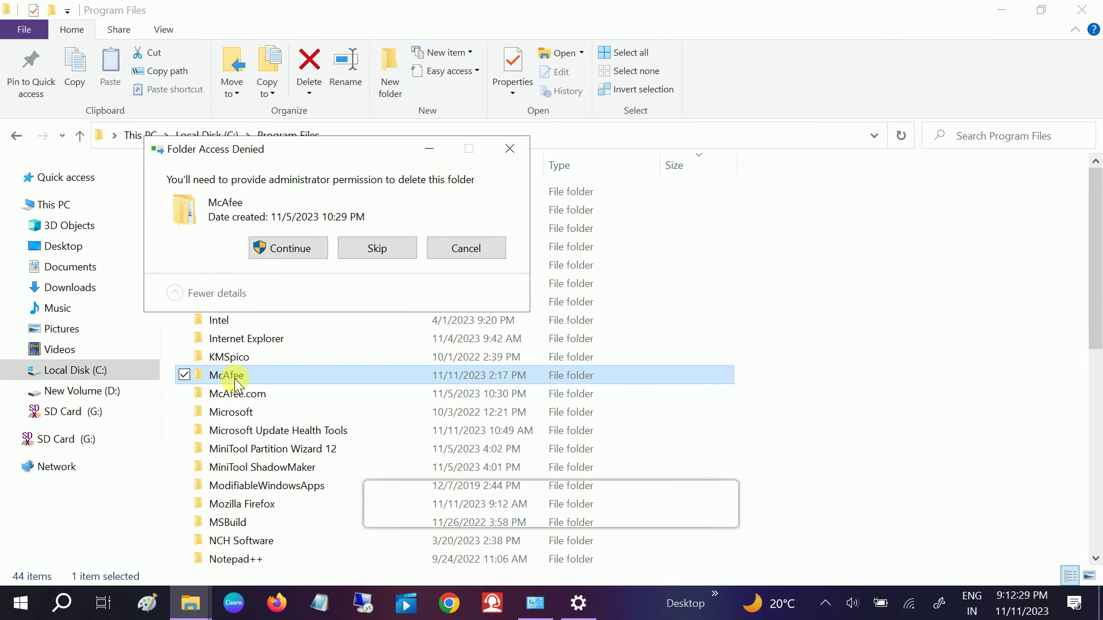
pyautogui.click(278, 257)
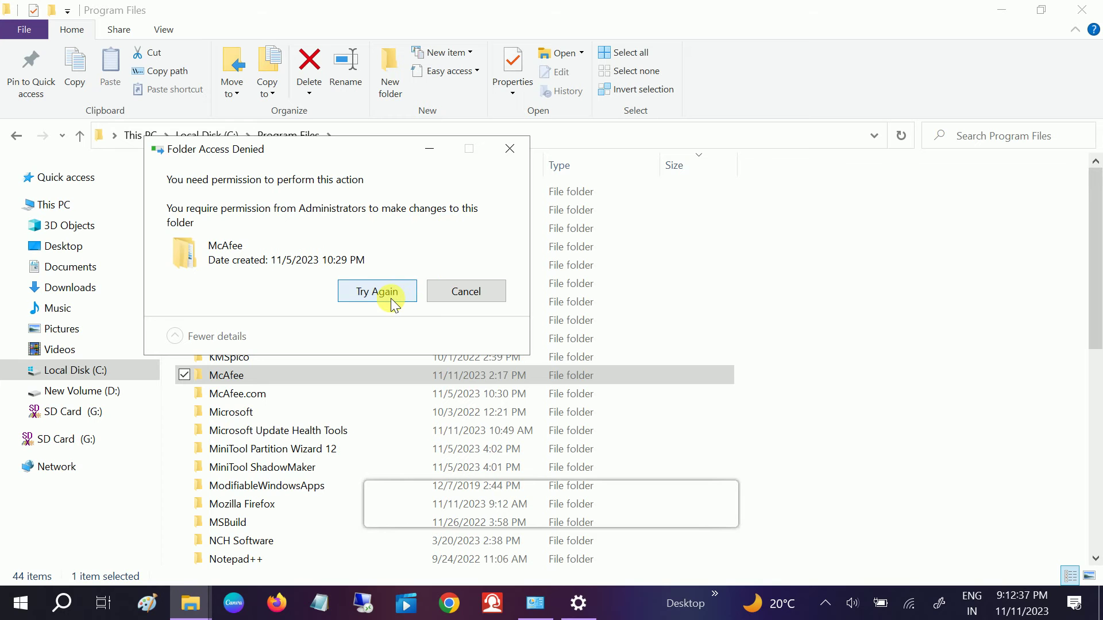
pyautogui.click(432, 292)
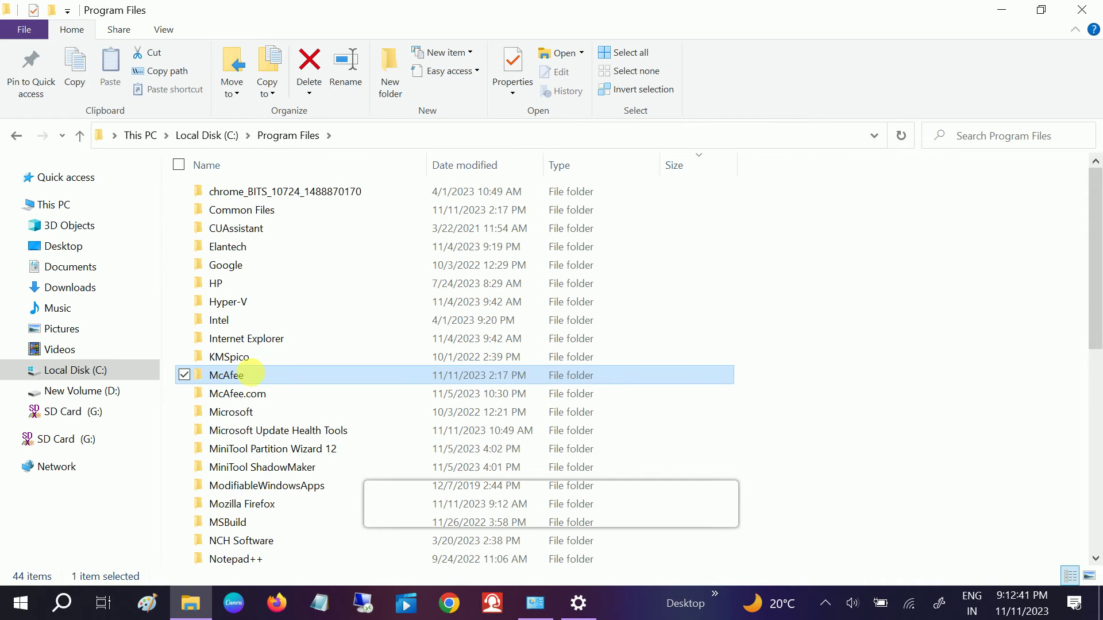
pyautogui.rightClick(249, 374)
pyautogui.click(36, 572)
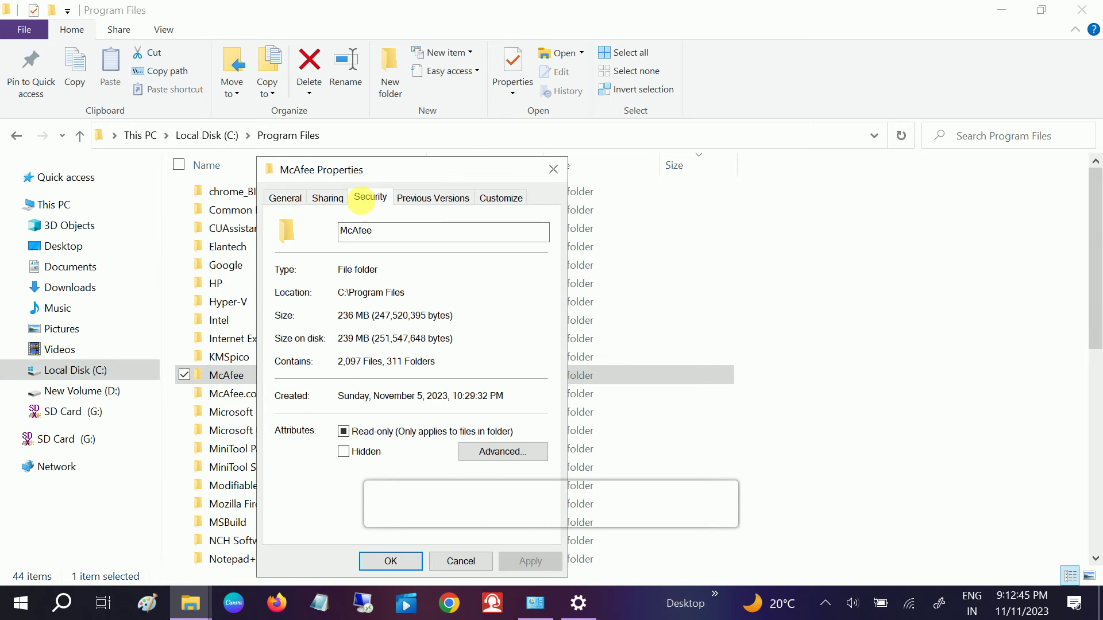
pyautogui.click(361, 198)
pyautogui.moveTo(457, 176); pyautogui.dragTo(462, 151)
pyautogui.scroll(-1, 374, 272)
pyautogui.scroll(-1, 372, 266)
pyautogui.click(362, 258)
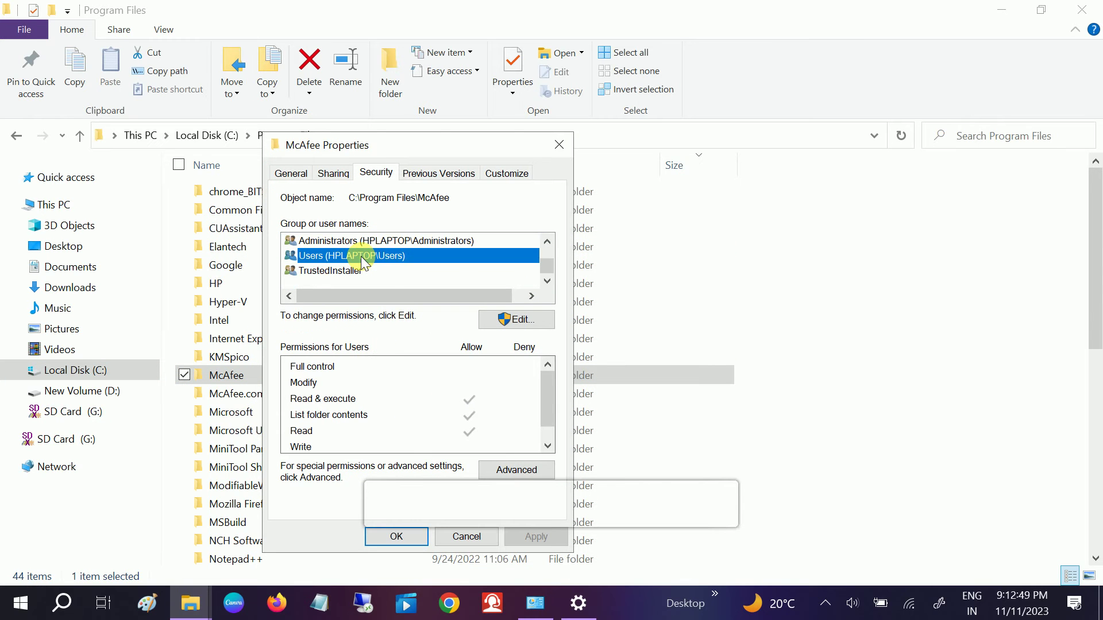
pyautogui.click(513, 322)
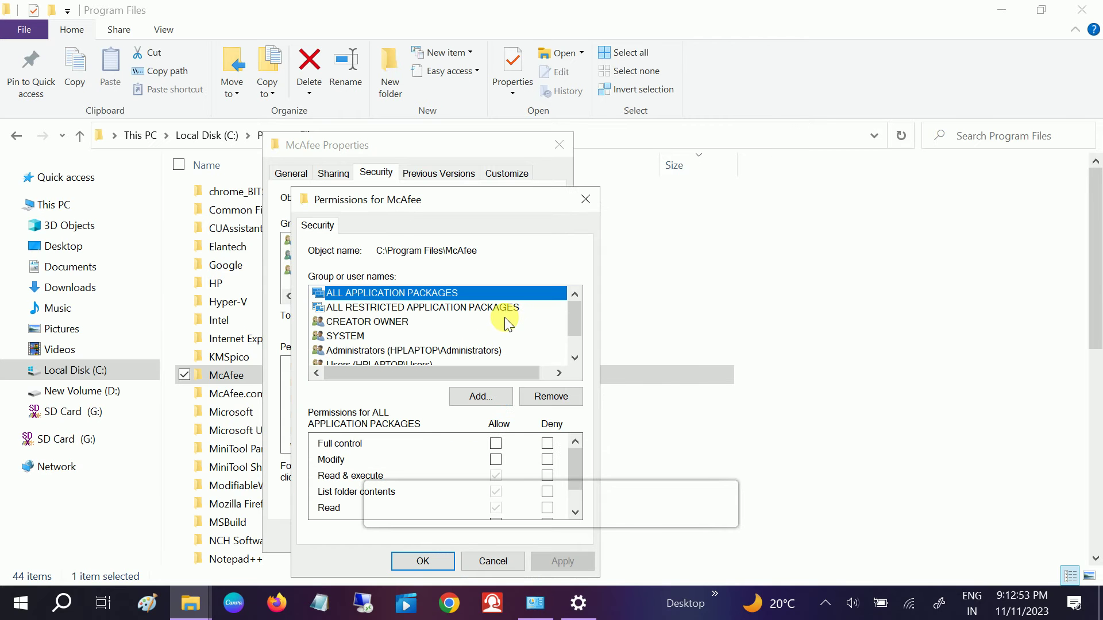
pyautogui.moveTo(482, 207); pyautogui.dragTo(457, 129)
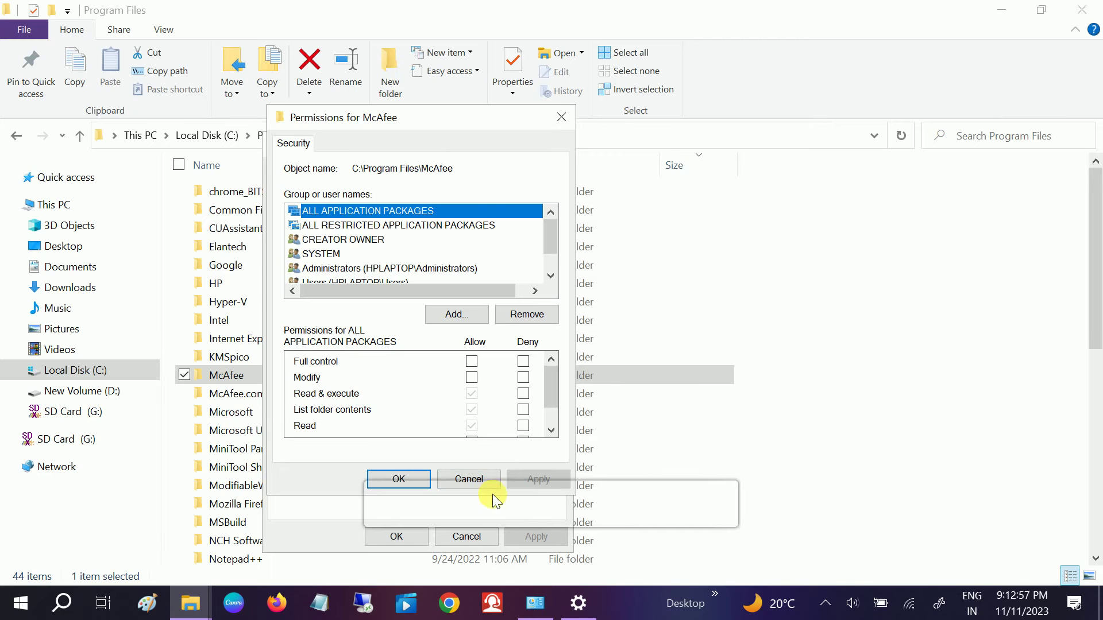
pyautogui.click(480, 483)
pyautogui.click(520, 470)
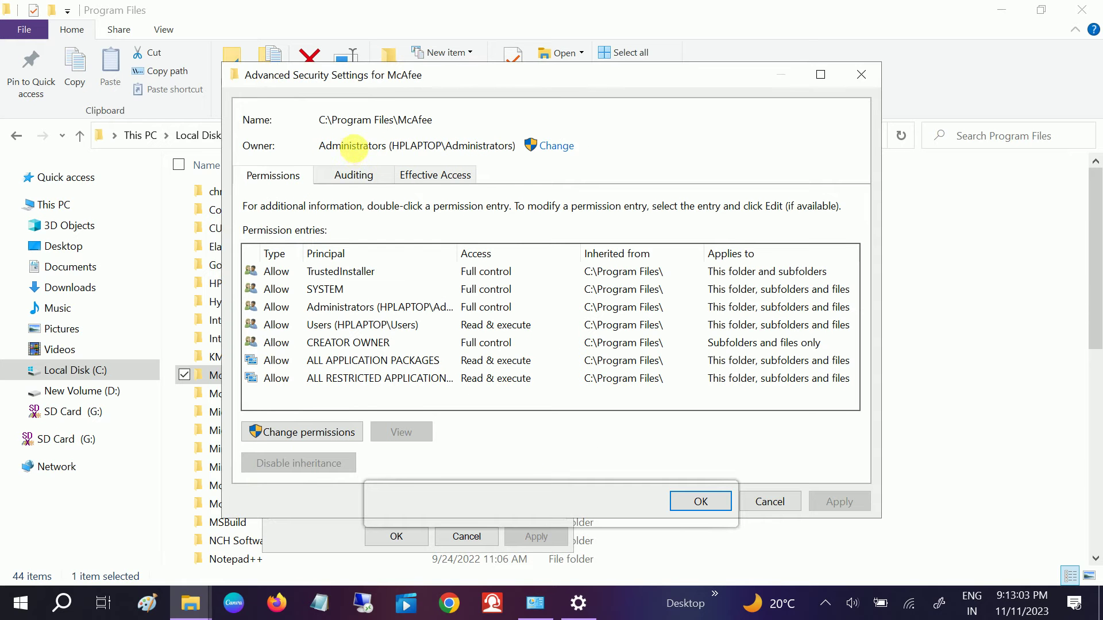
pyautogui.moveTo(332, 147); pyautogui.dragTo(468, 148)
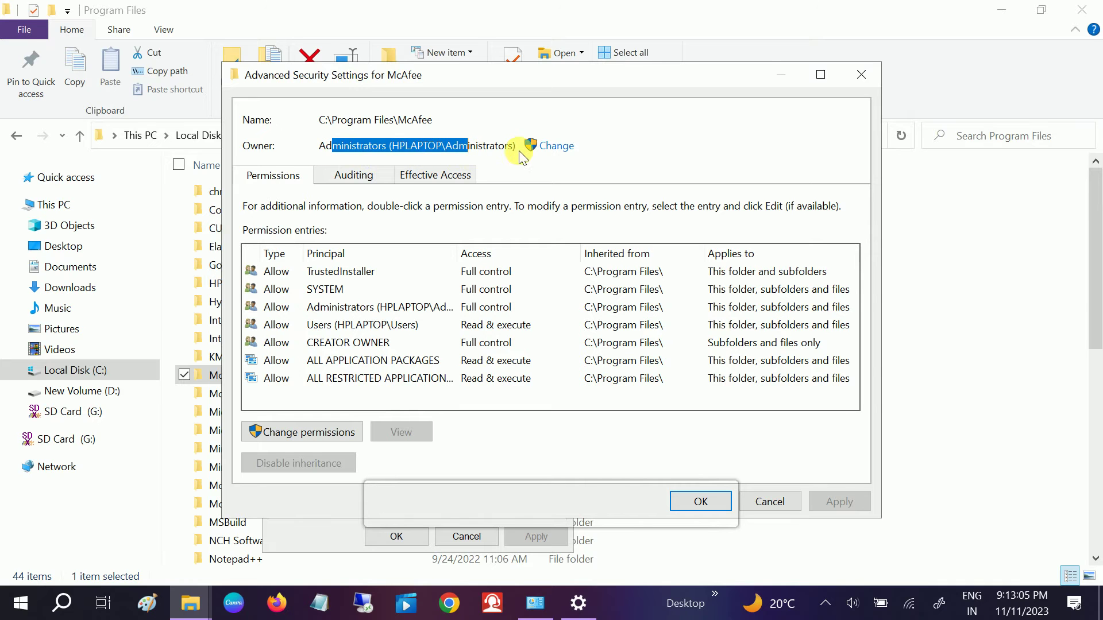
pyautogui.click(557, 148)
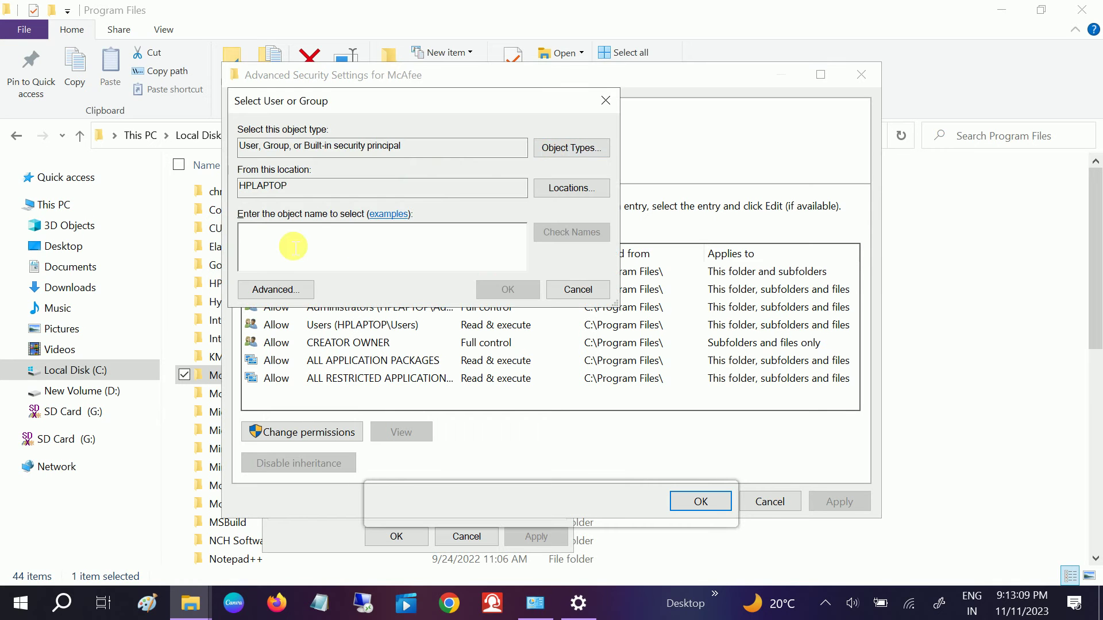
pyautogui.write('user')
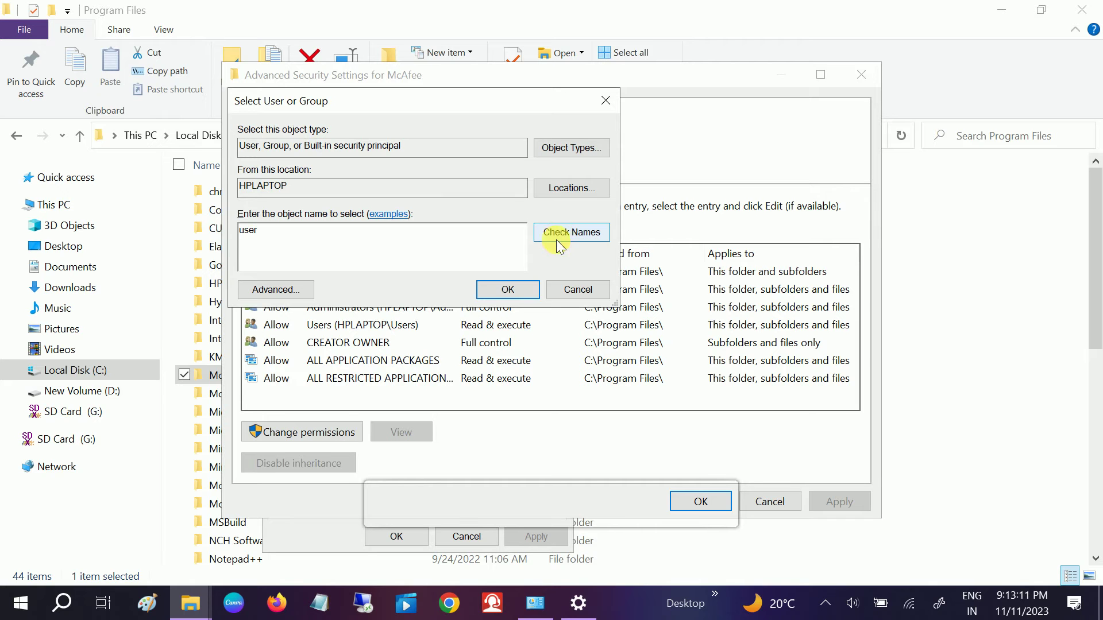
pyautogui.click(572, 234)
pyautogui.click(488, 292)
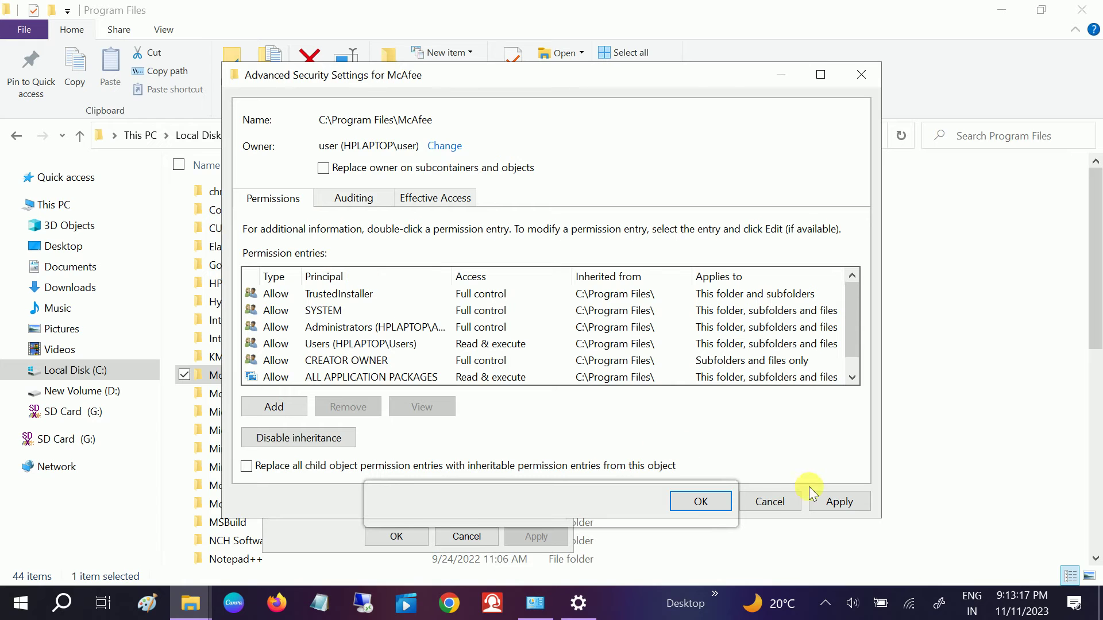
pyautogui.click(838, 500)
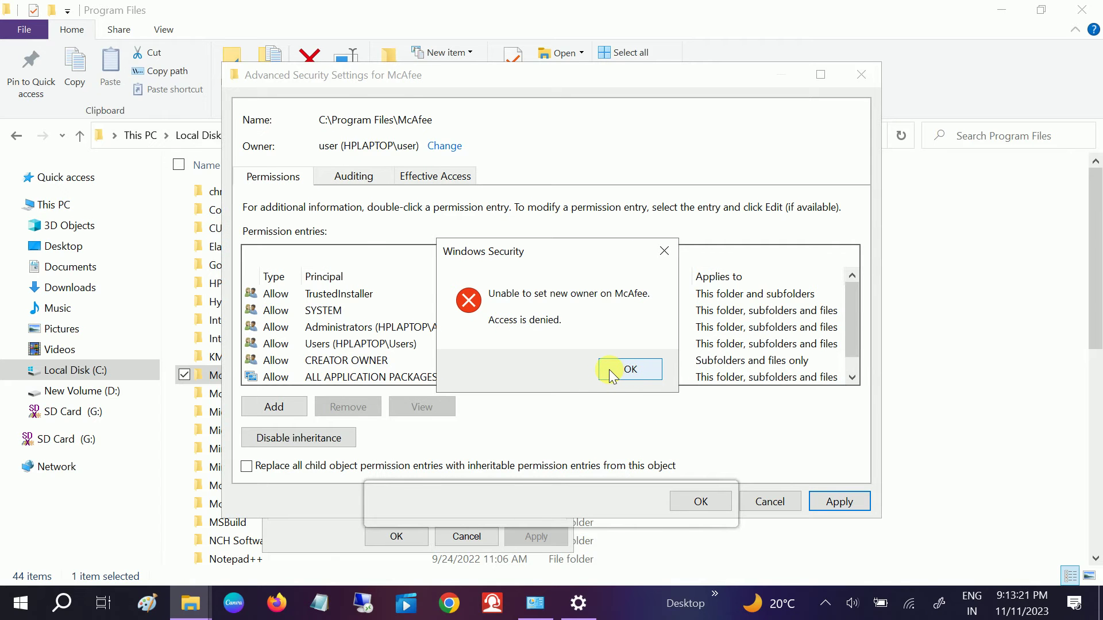
pyautogui.click(612, 374)
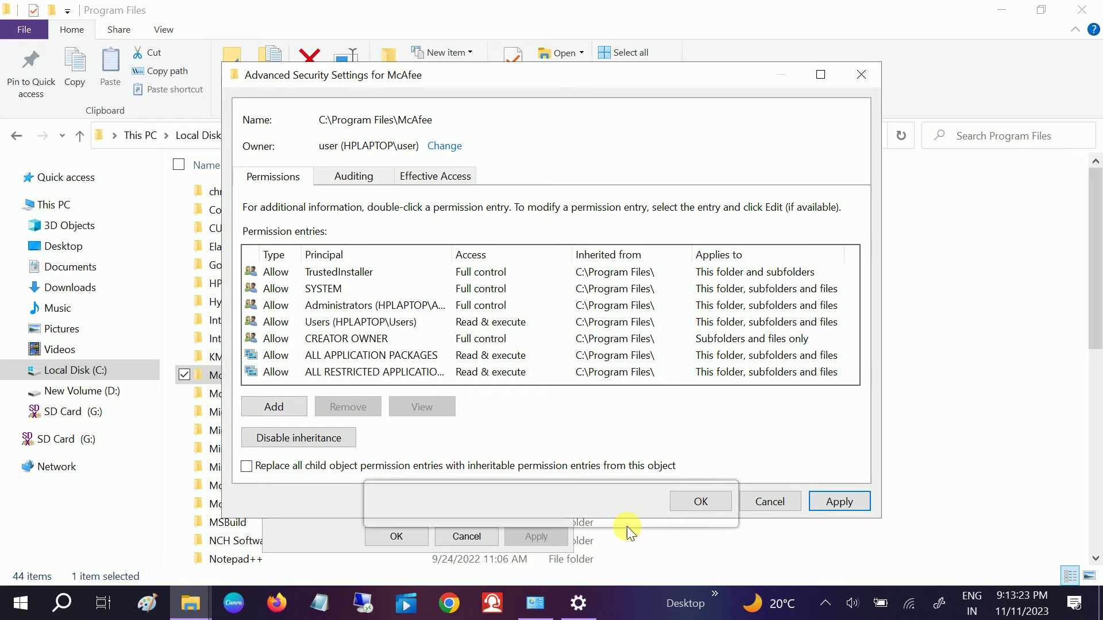
pyautogui.click(840, 502)
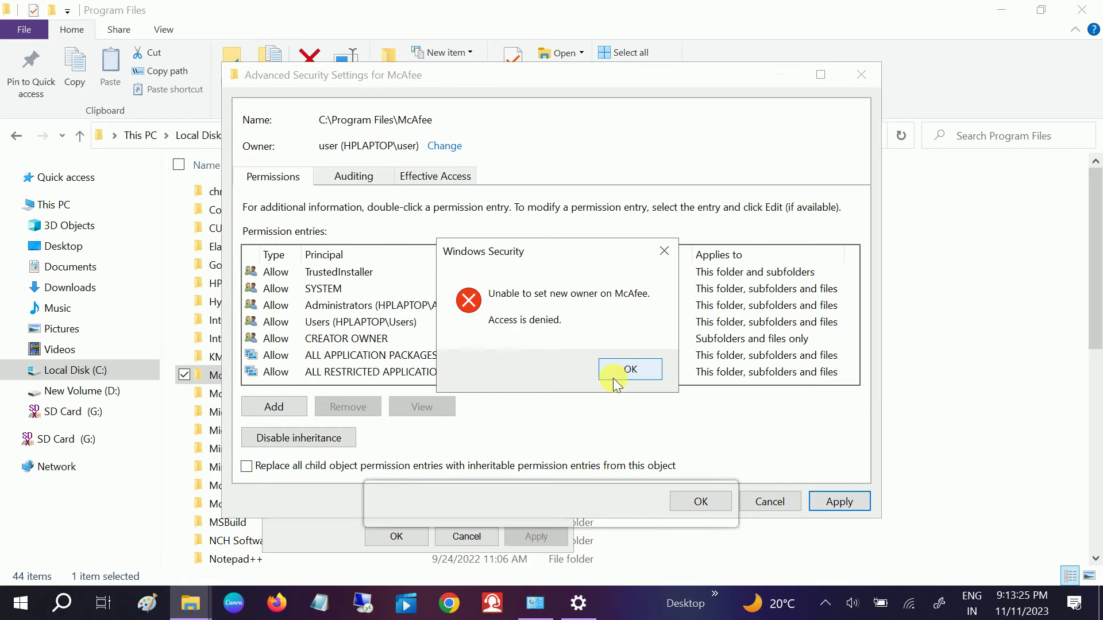
pyautogui.click(620, 373)
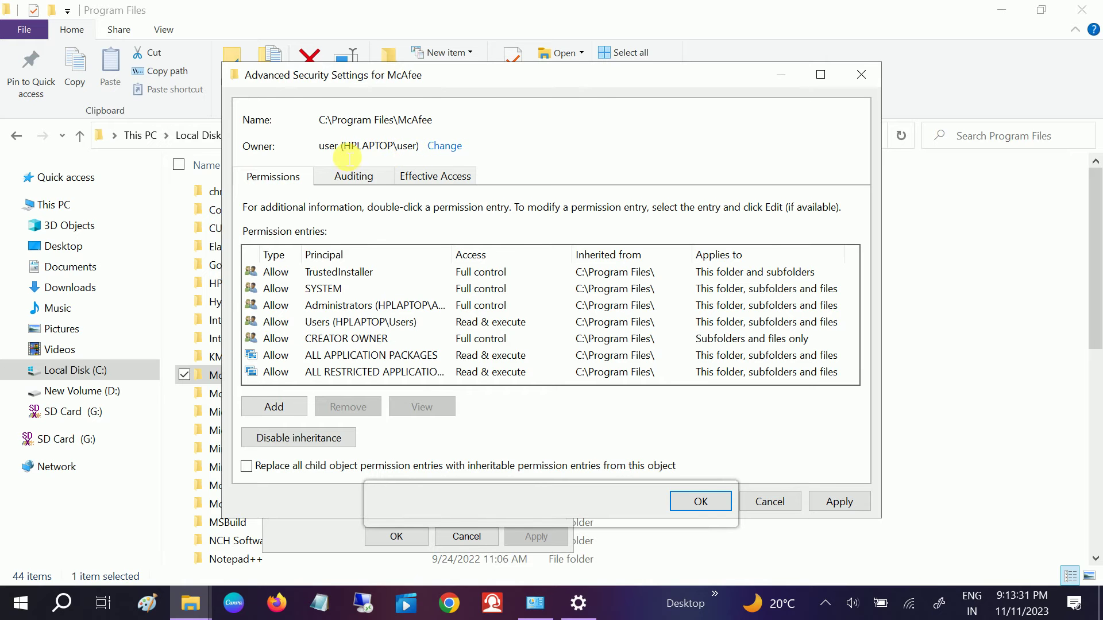
pyautogui.click(773, 501)
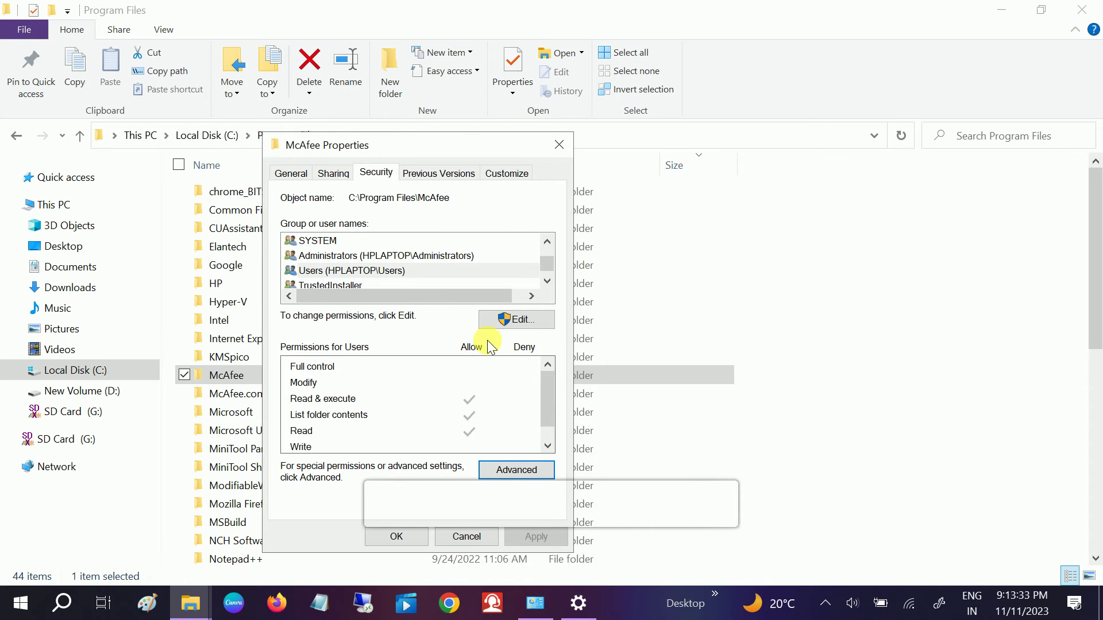
pyautogui.click(516, 471)
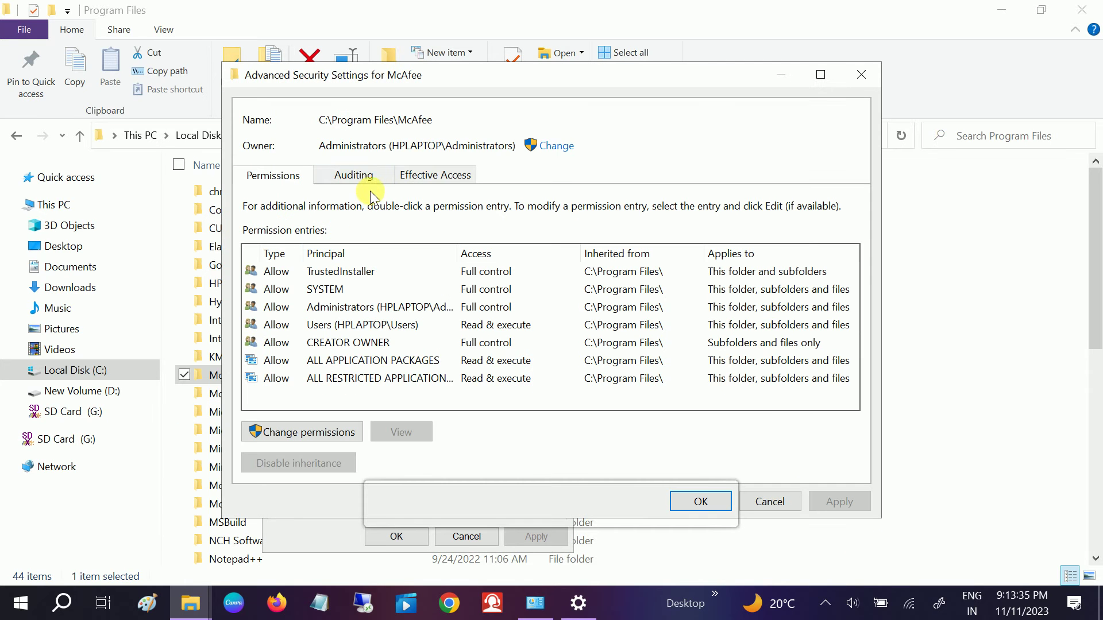
pyautogui.moveTo(452, 146); pyautogui.dragTo(524, 151)
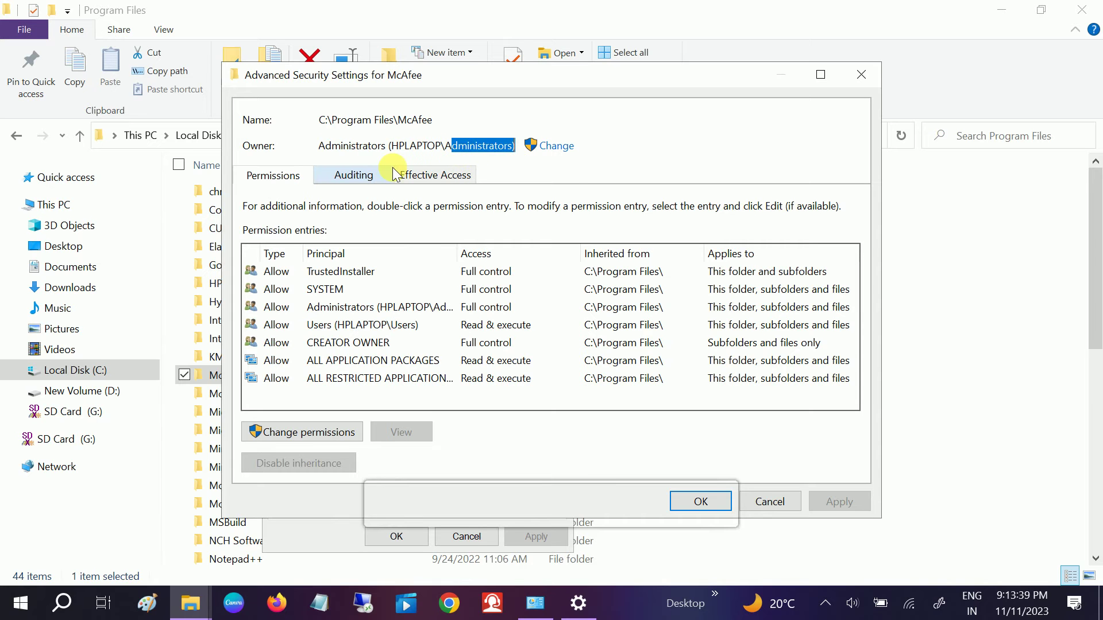
pyautogui.click(862, 74)
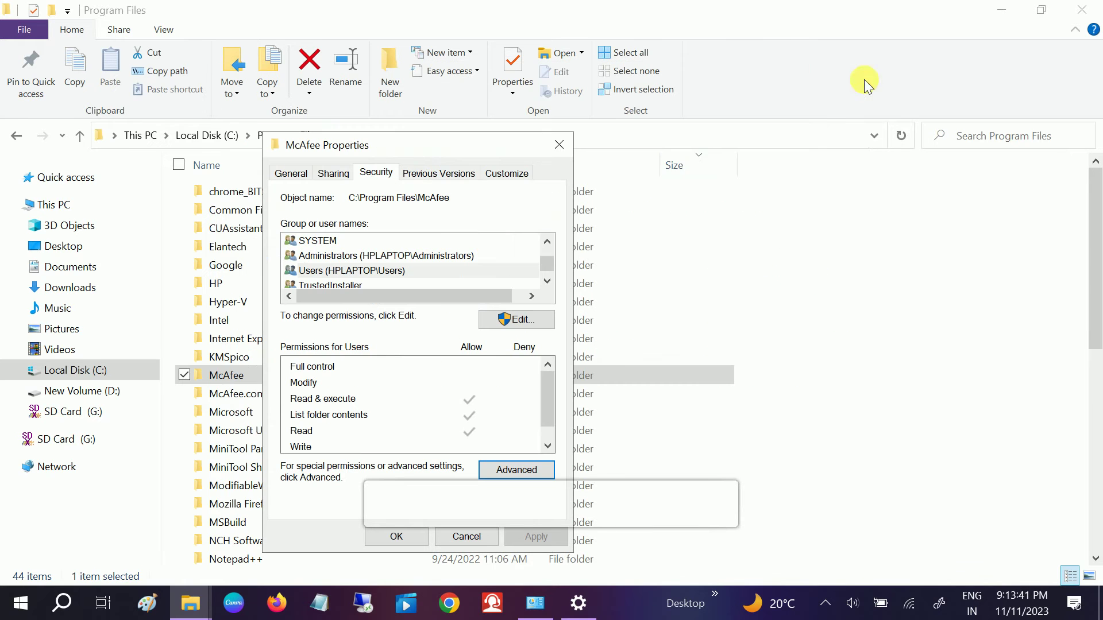
pyautogui.click(558, 148)
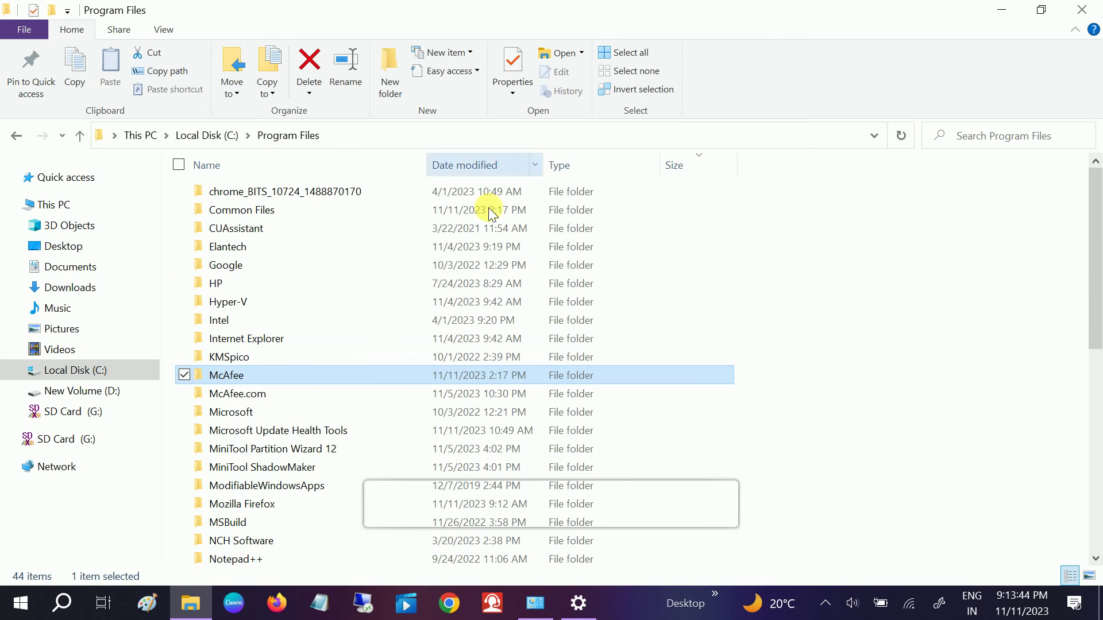
pyautogui.click(537, 606)
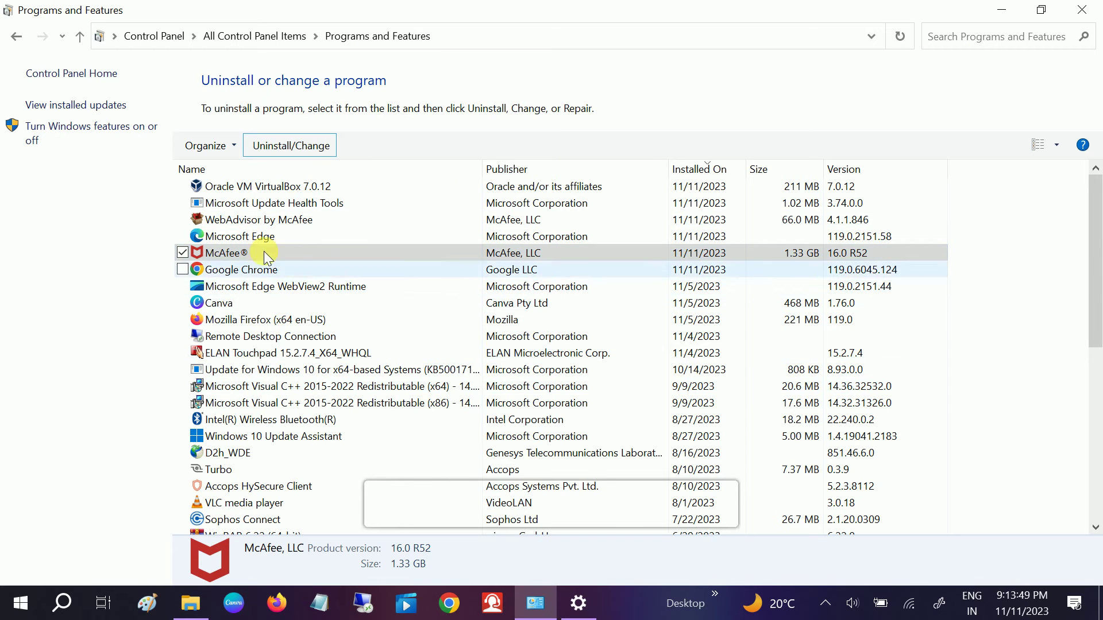
# Step: Uninstall WebAdvisor by McAfee without keeping it, then launch a new Chrome window
pyautogui.click(260, 220)
pyautogui.click(275, 154)
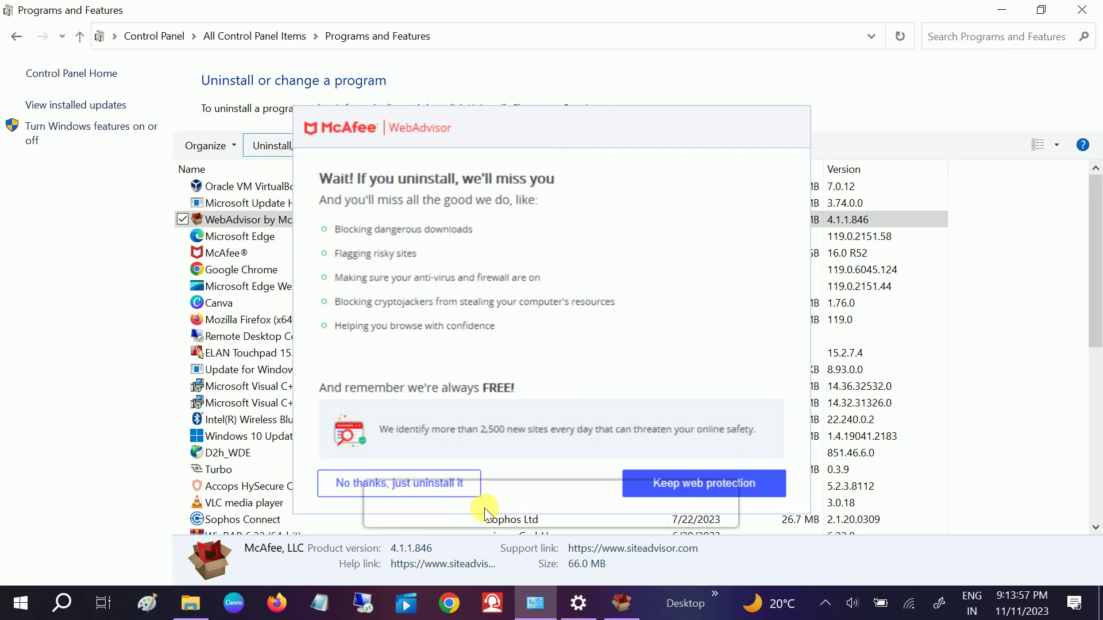
pyautogui.click(449, 490)
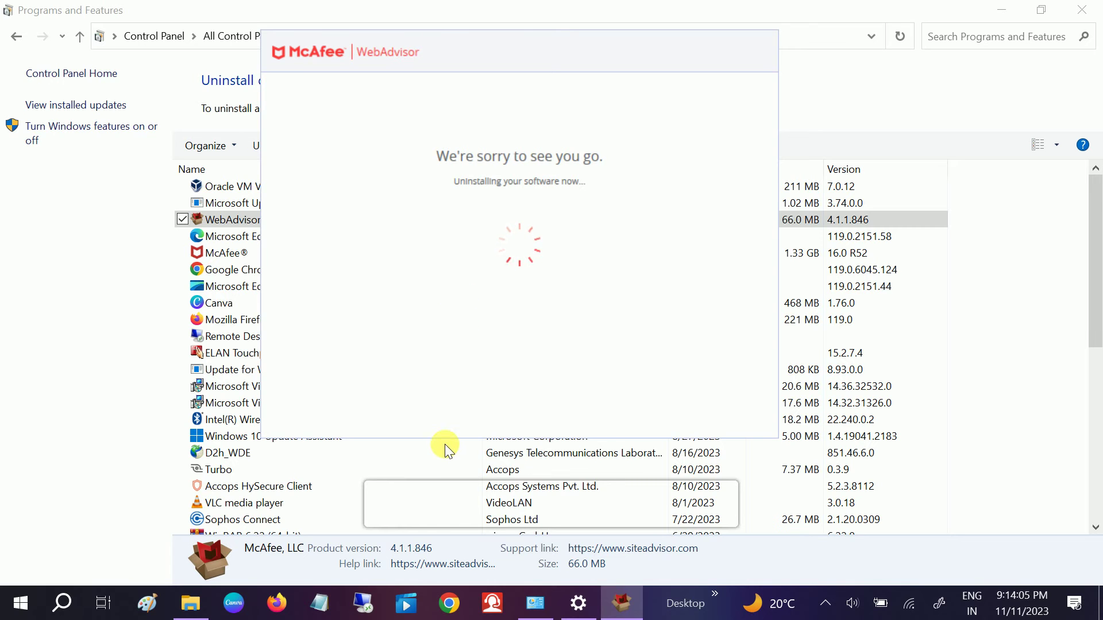
pyautogui.click(451, 601)
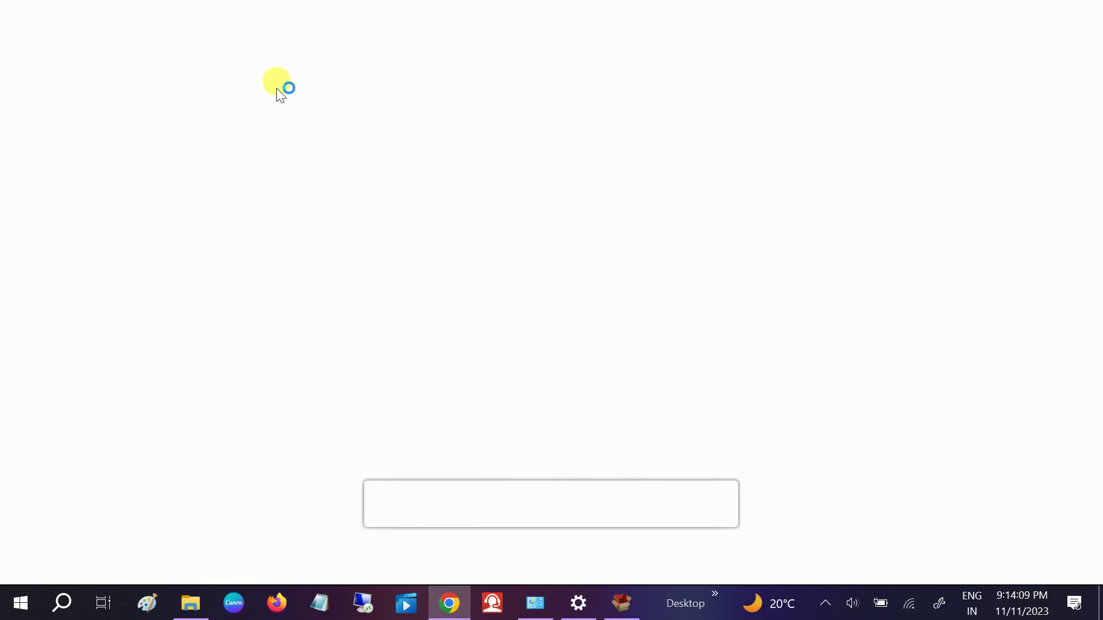
# Step: Search Google for 'mcafee antivirus removal tool' and open McAfee's Windows removal article
pyautogui.click(280, 62)
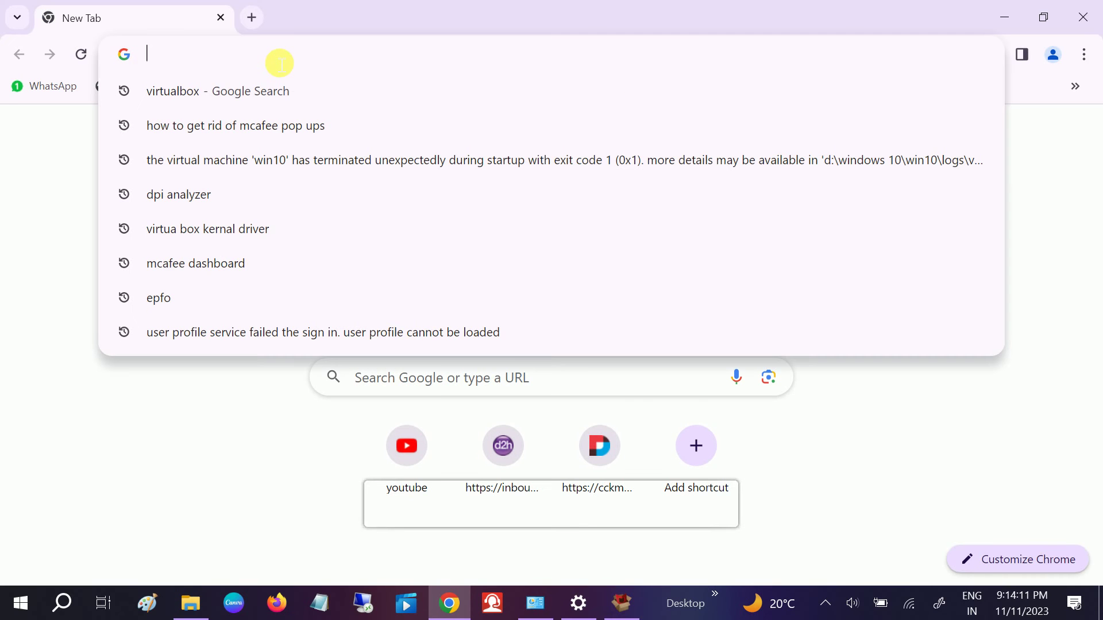
pyautogui.write('mafee')
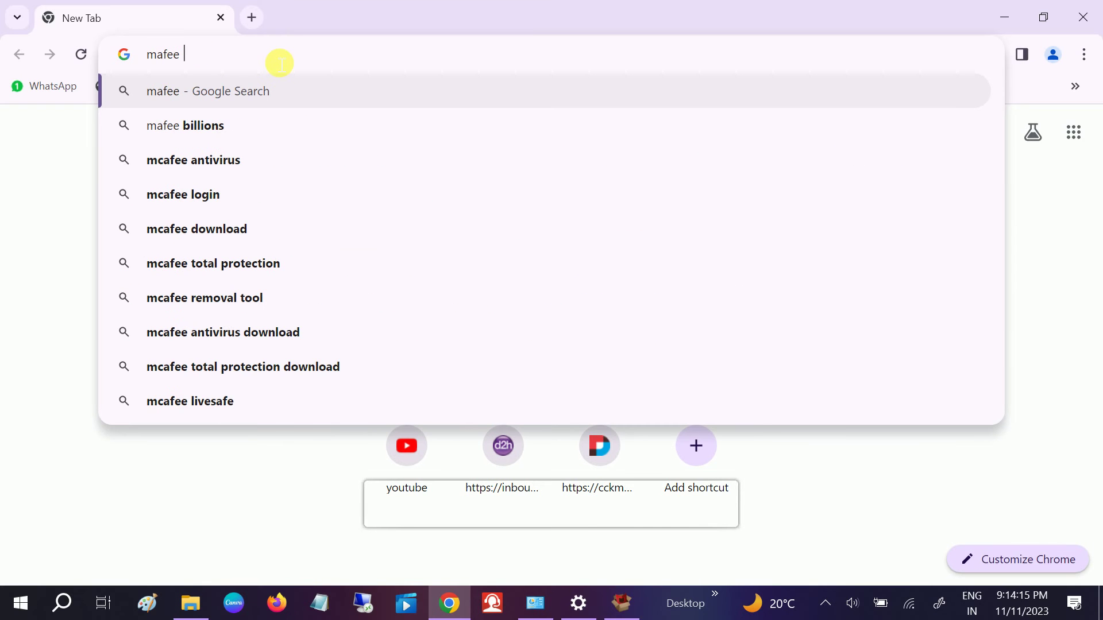
pyautogui.press('Down')
pyautogui.press('Down')
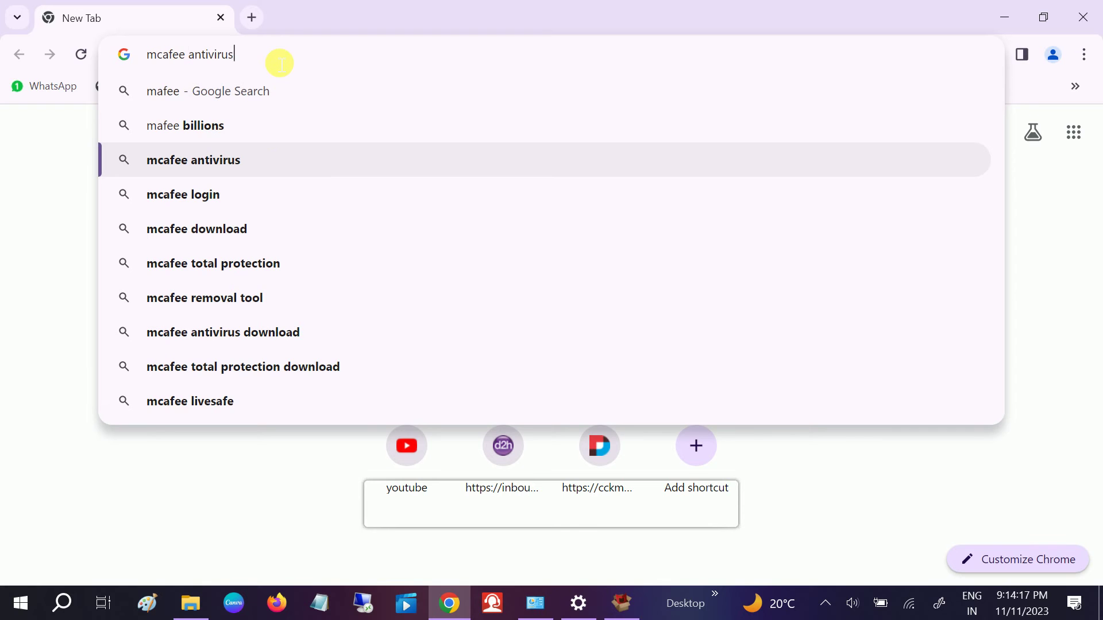
pyautogui.write('re')
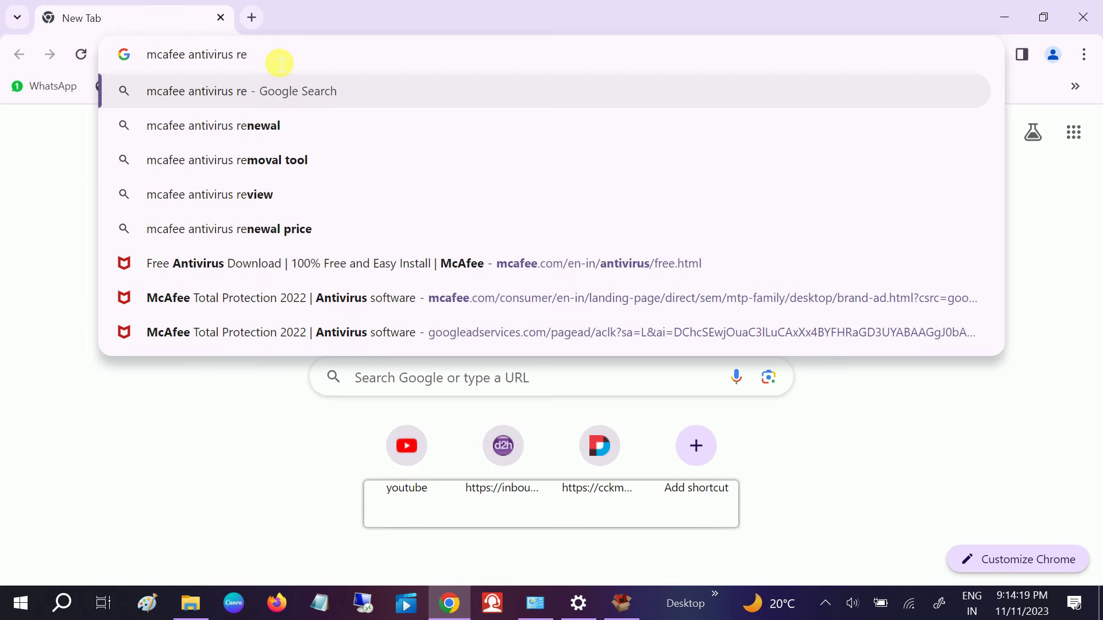
pyautogui.write('moval')
pyautogui.press('Return')
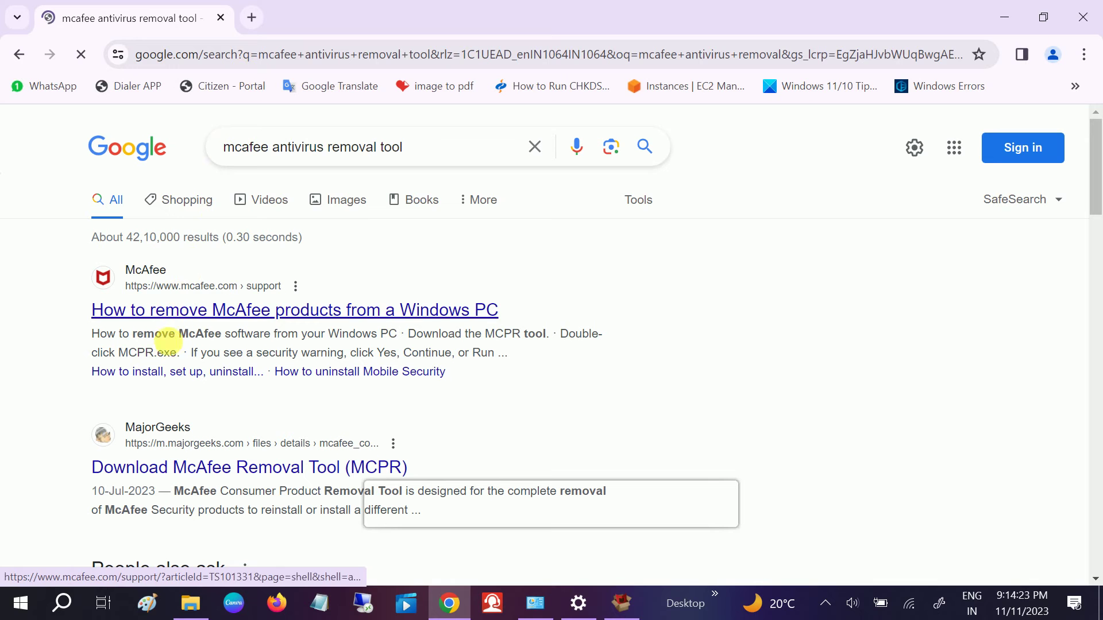
pyautogui.click(263, 309)
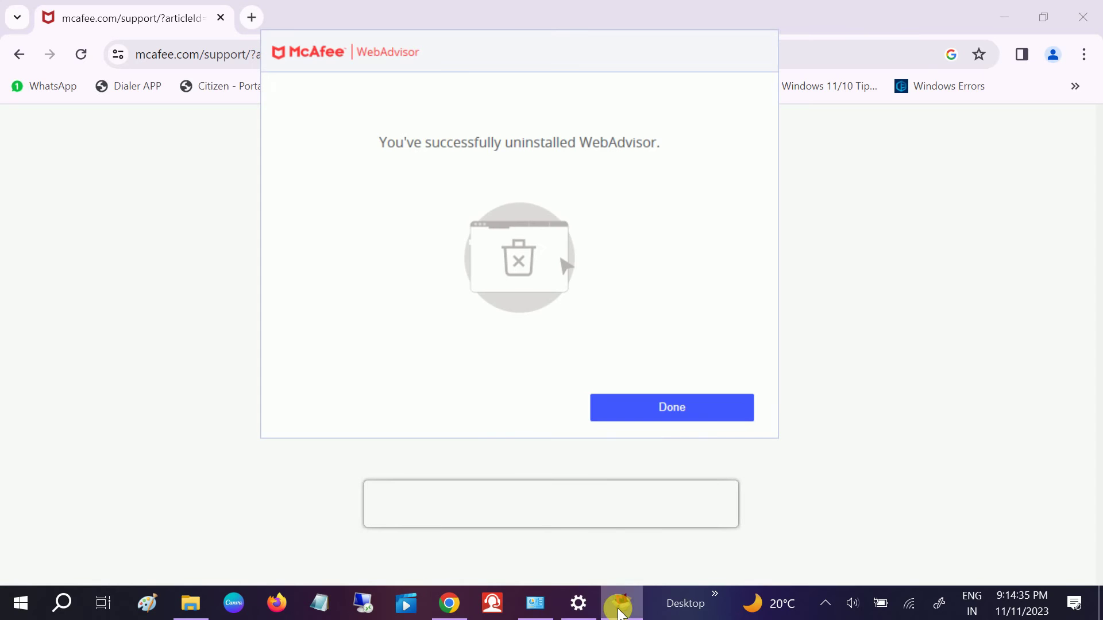
# Step: Close the WebAdvisor confirmation, read through the removal article, and return to Programs and Features
pyautogui.click(691, 412)
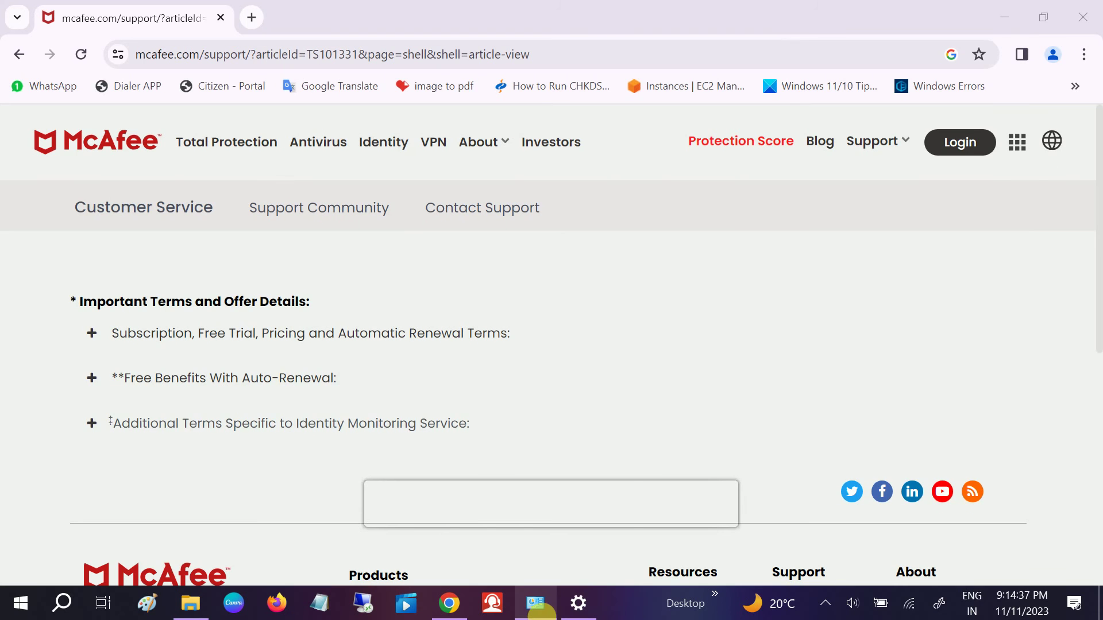
pyautogui.scroll(-1, 446, 399)
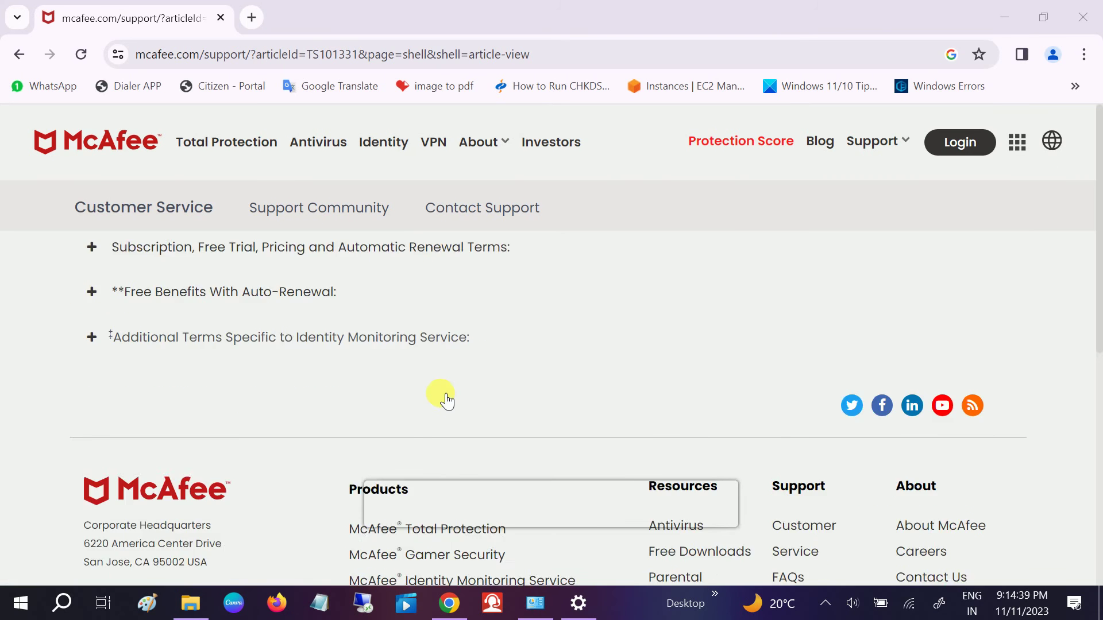
pyautogui.scroll(-4, 440, 393)
pyautogui.scroll(4, 440, 393)
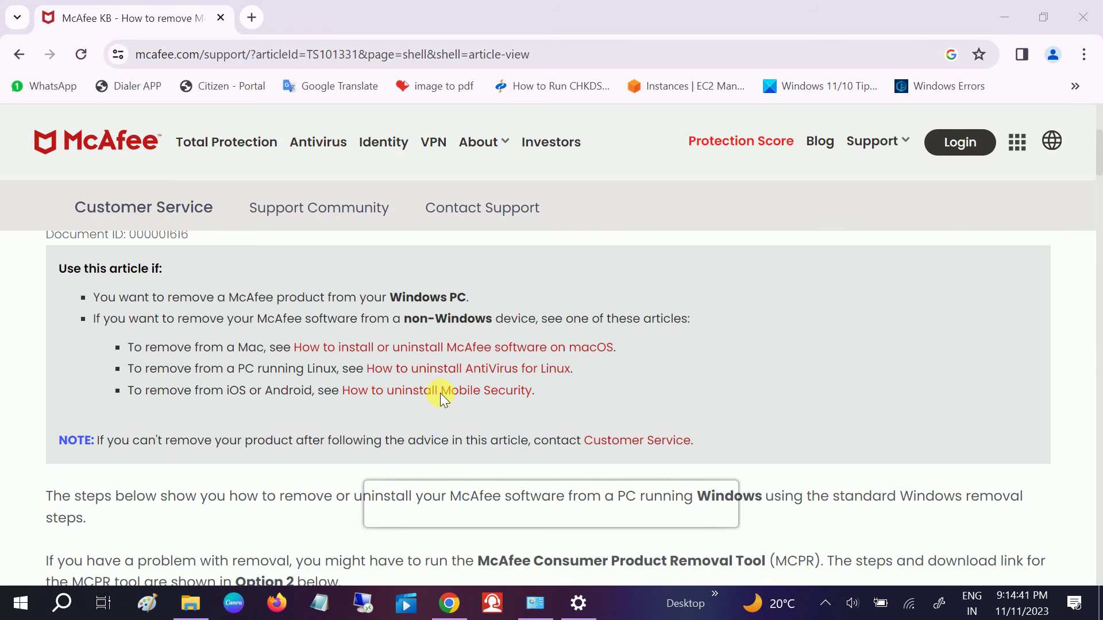
pyautogui.scroll(-8, 440, 393)
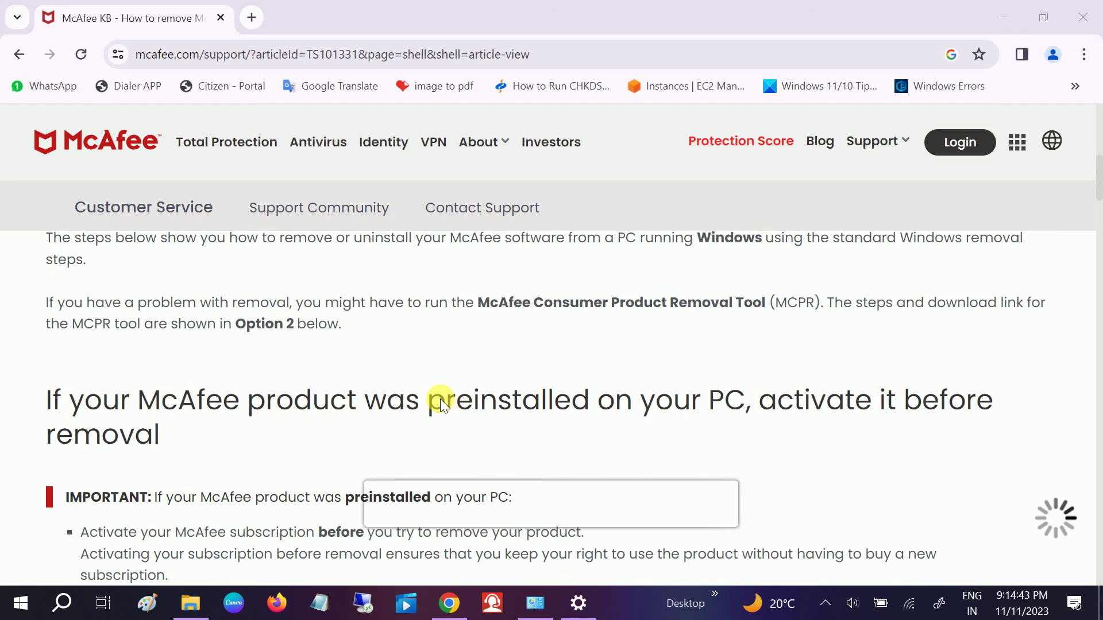
pyautogui.scroll(-3, 440, 399)
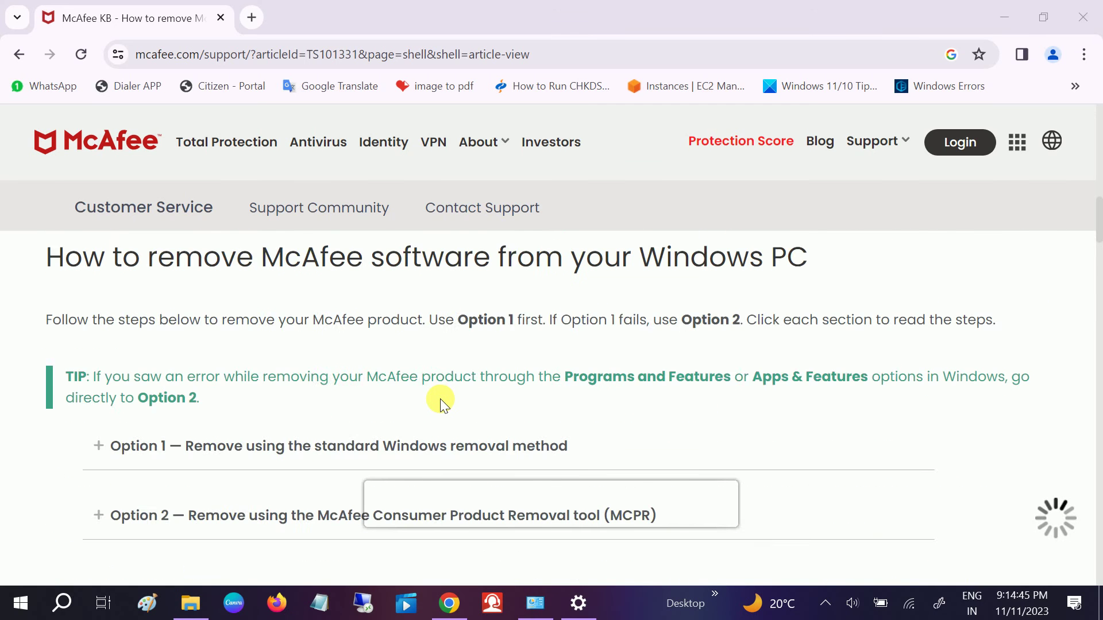
pyautogui.scroll(-4, 440, 398)
pyautogui.scroll(-3, 440, 398)
pyautogui.scroll(-10, 440, 399)
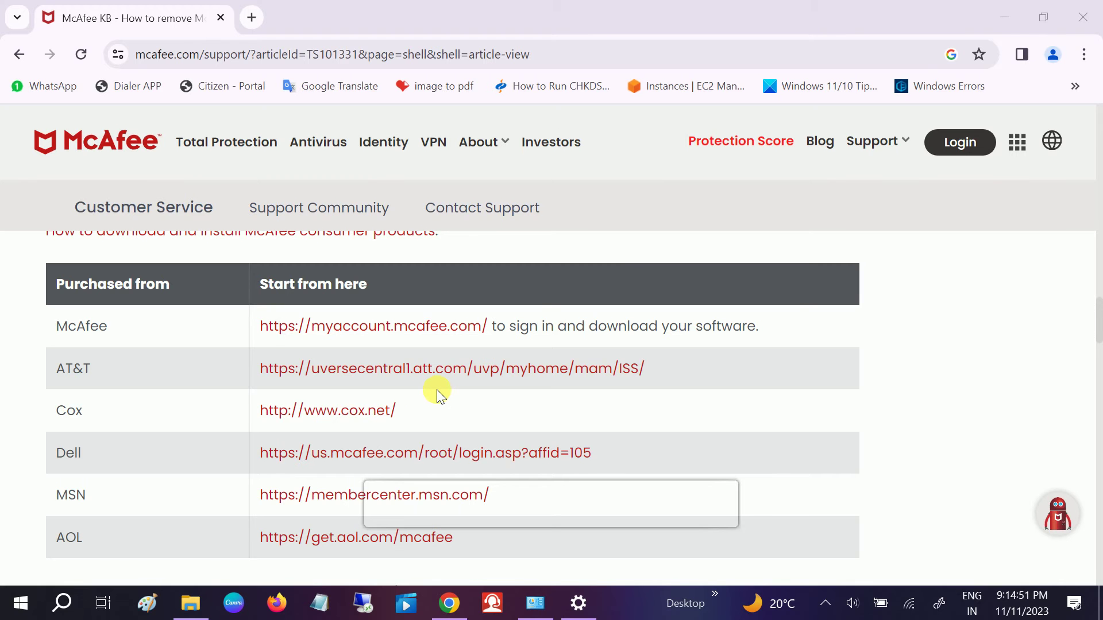
pyautogui.scroll(-1, 436, 390)
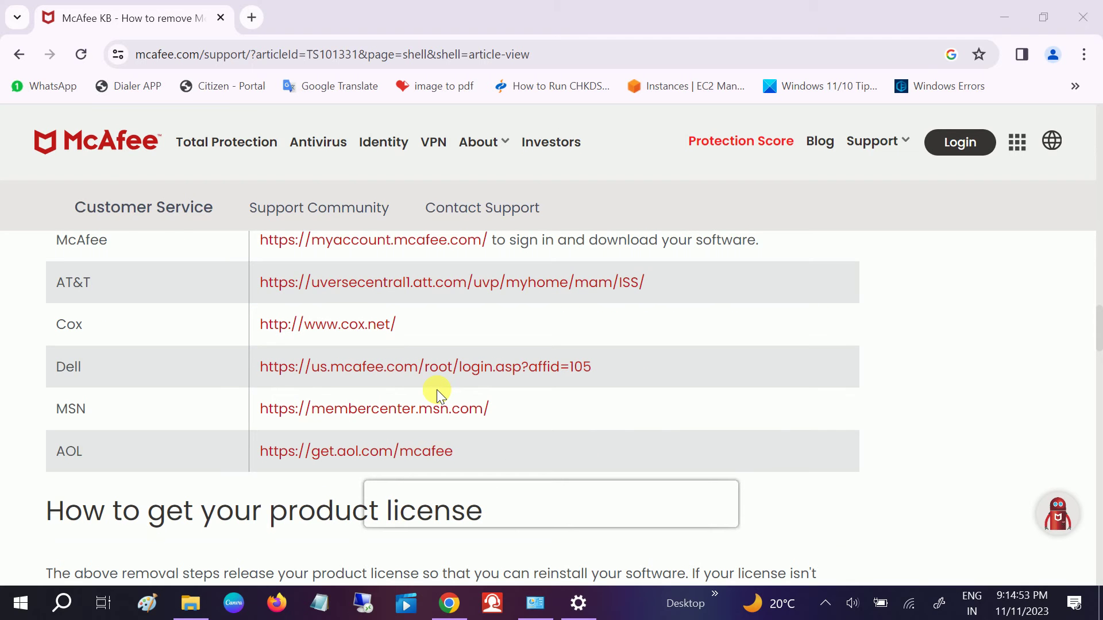
pyautogui.scroll(1, 437, 389)
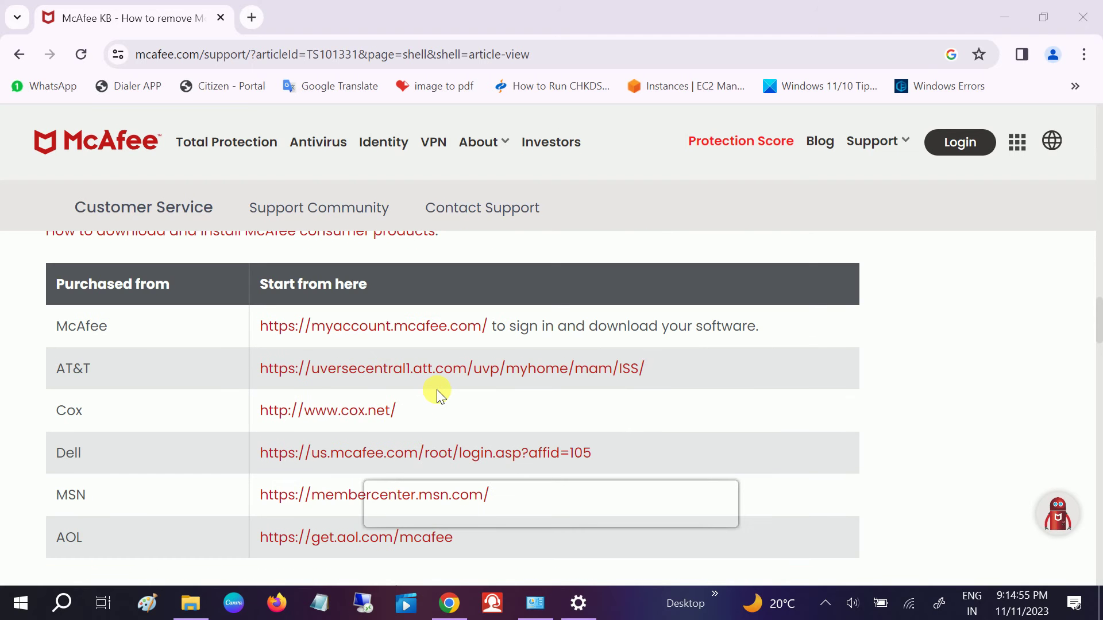
pyautogui.scroll(-2, 437, 389)
pyautogui.scroll(-2, 437, 389)
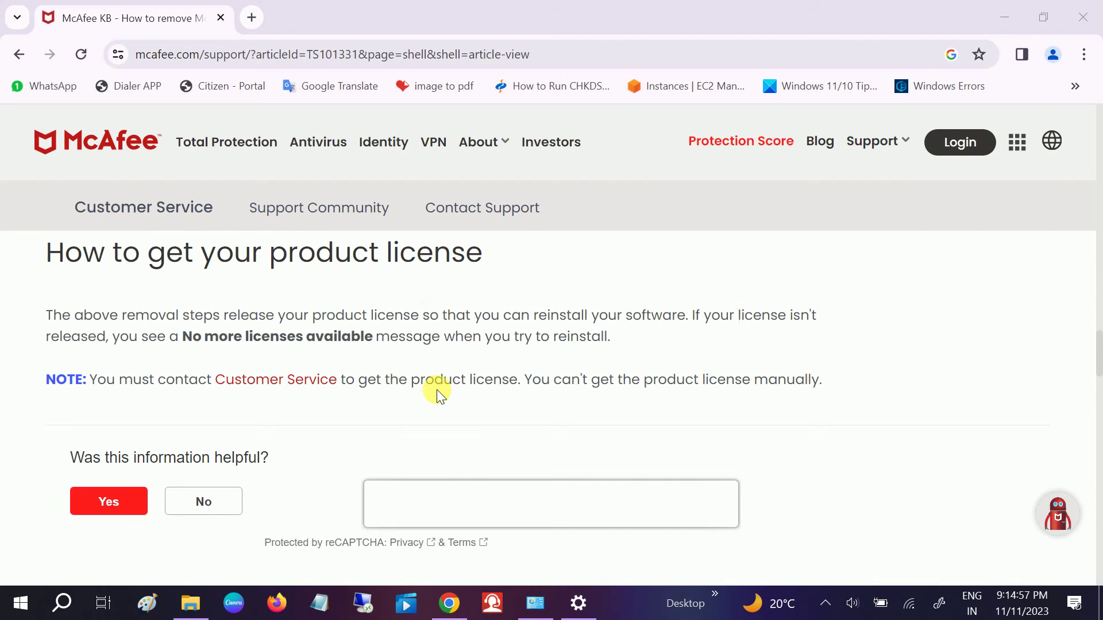
pyautogui.scroll(-6, 437, 390)
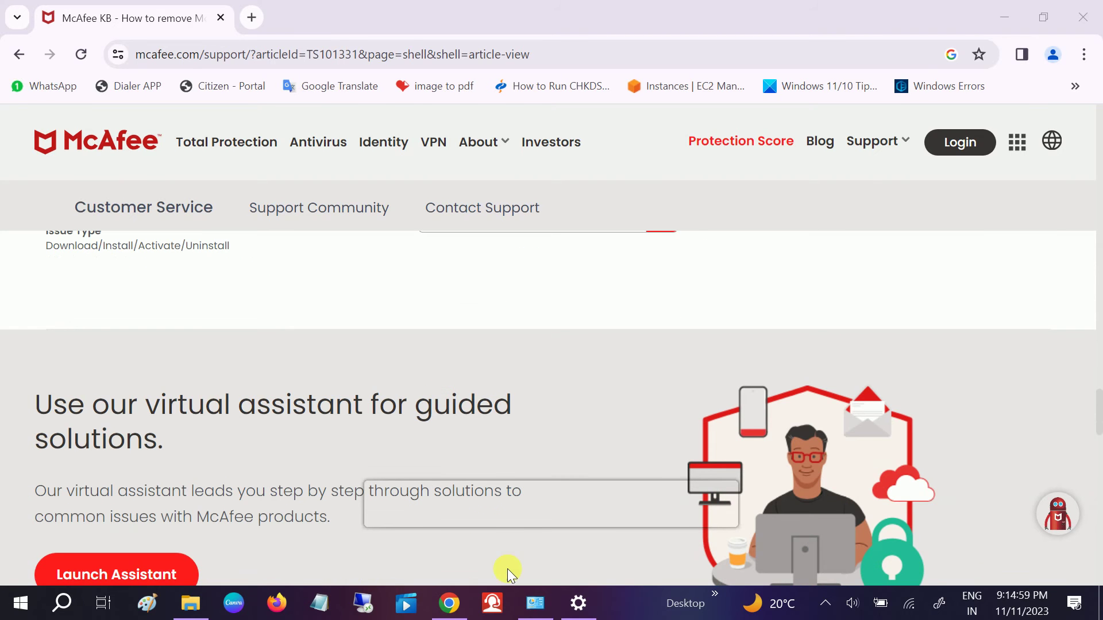
pyautogui.click(535, 603)
# Step: Refresh the programs list, close the McAfee removal window unchanged, and switch back to Chrome
pyautogui.rightClick(1045, 292)
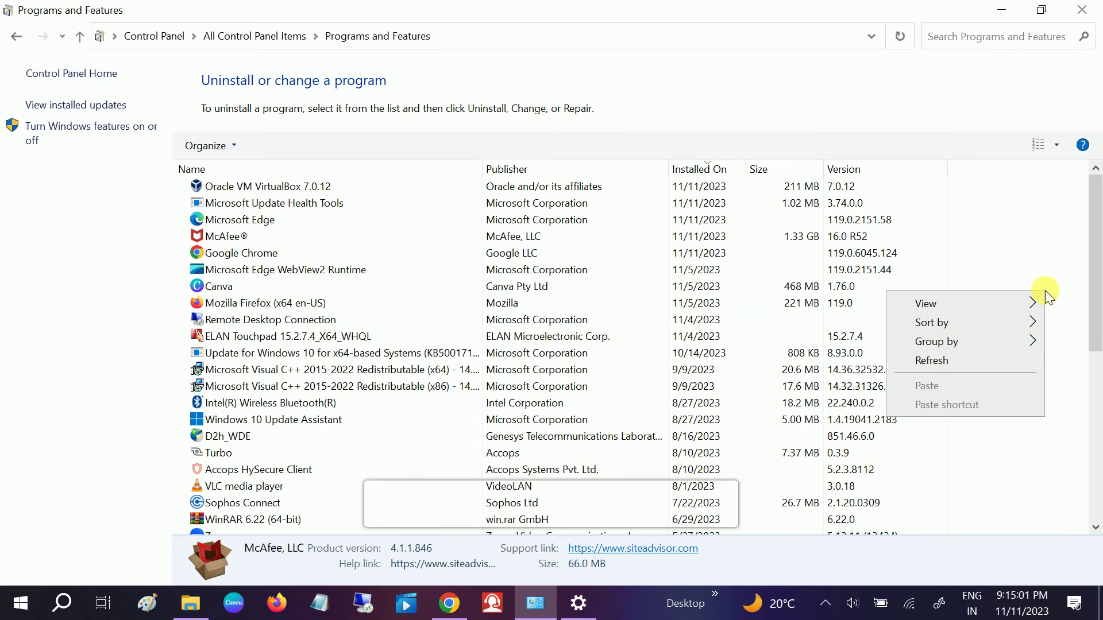
pyautogui.click(936, 361)
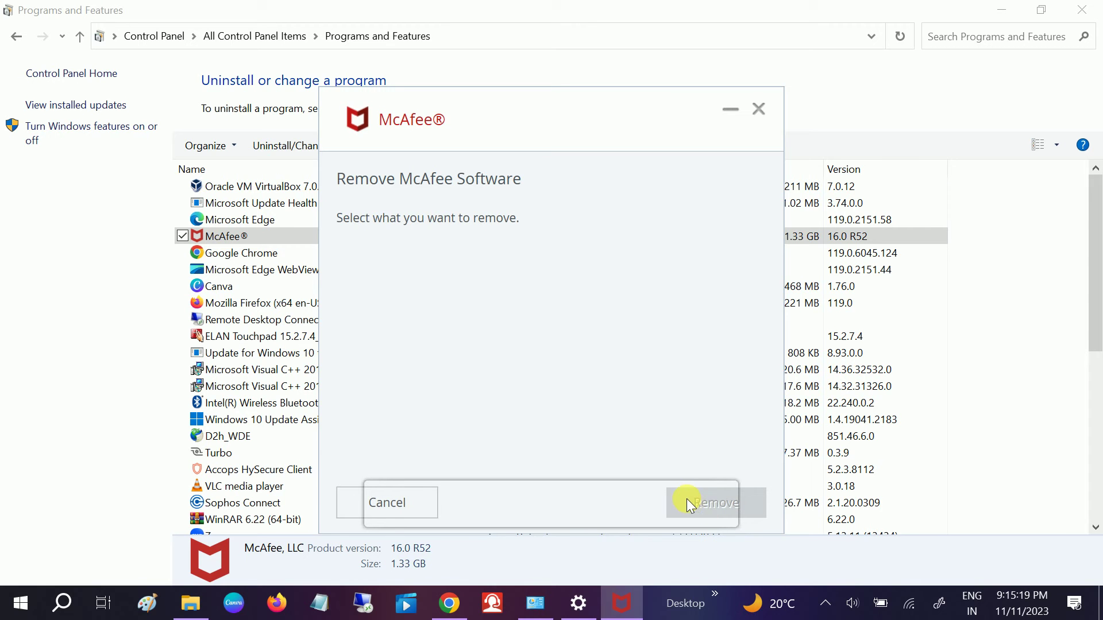
pyautogui.click(759, 110)
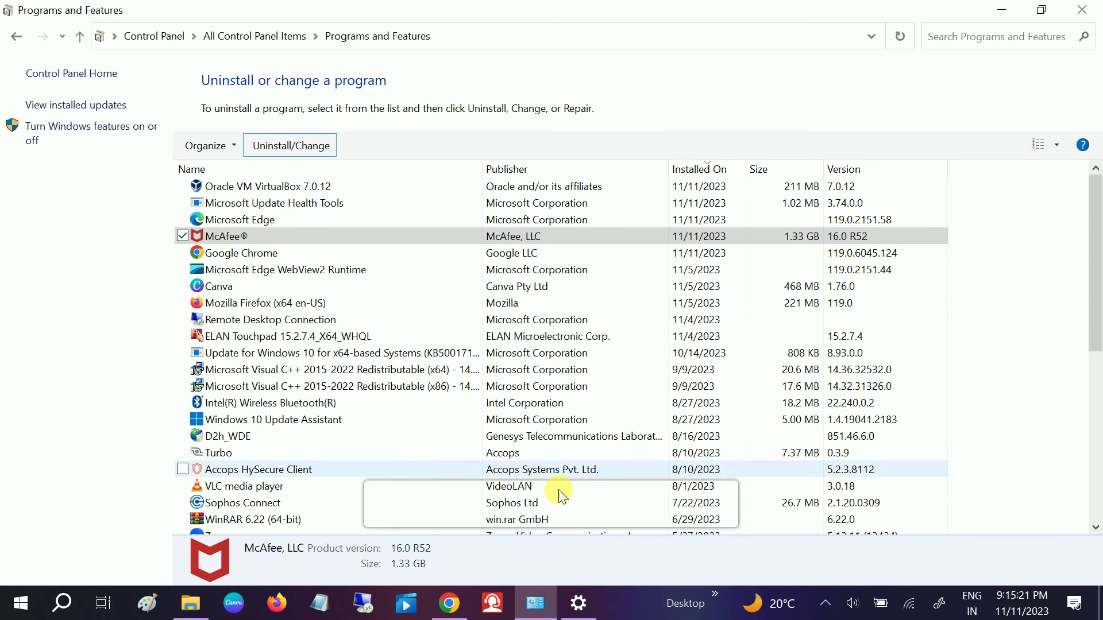
pyautogui.click(451, 612)
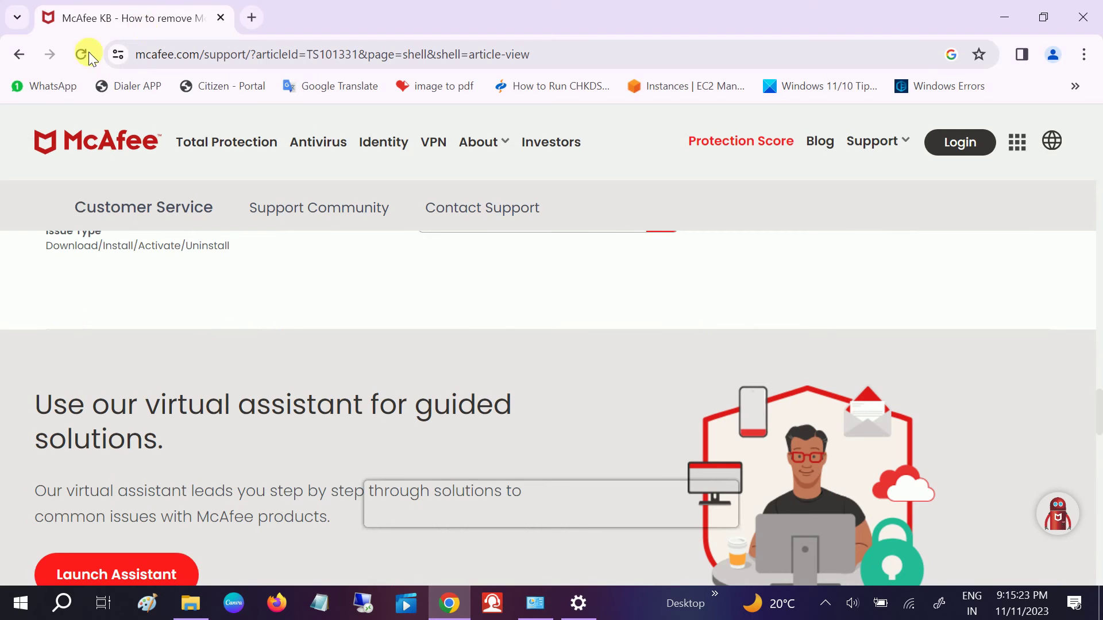
# Step: Close the Movies & TV window and open the 'Download McAfee Removal Tool (MCPR)' search result
pyautogui.click(1095, 21)
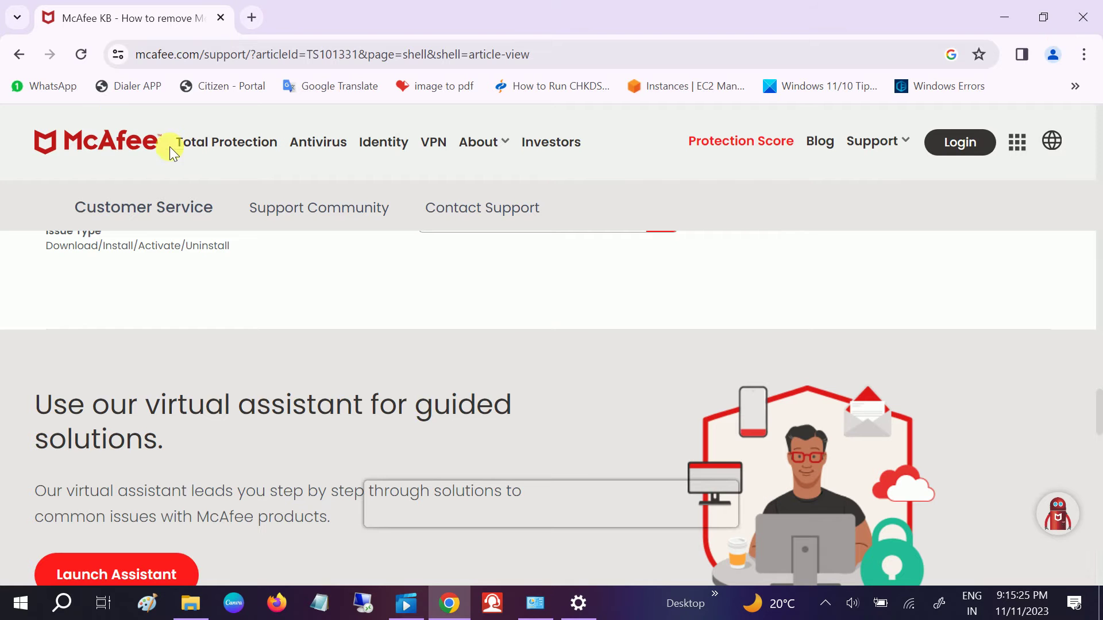
pyautogui.click(22, 60)
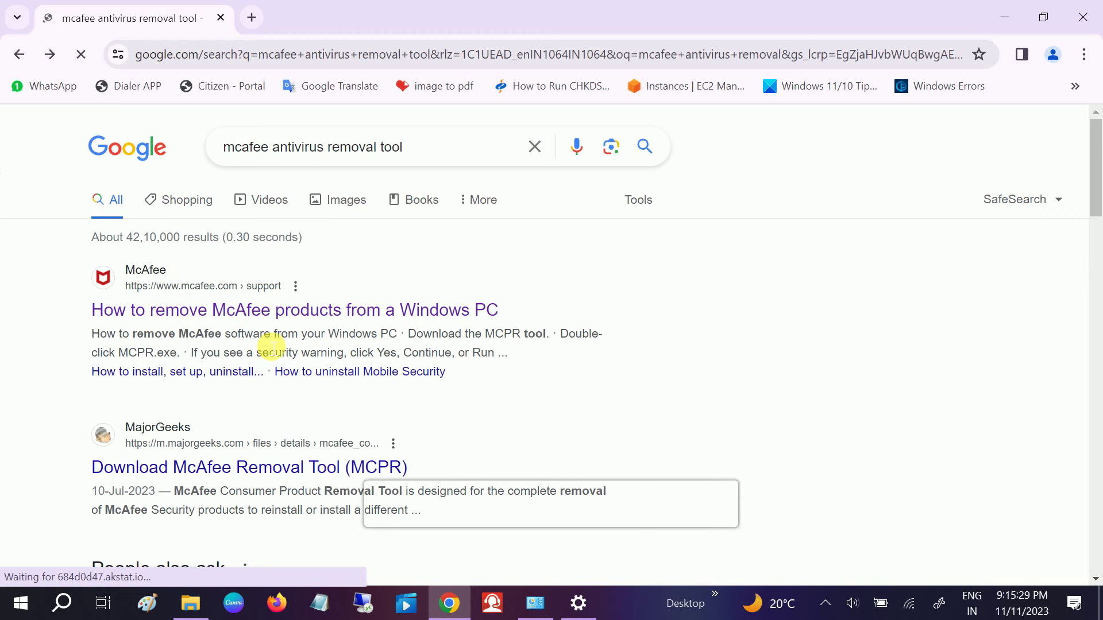
pyautogui.scroll(-3, 261, 347)
pyautogui.scroll(-4, 265, 354)
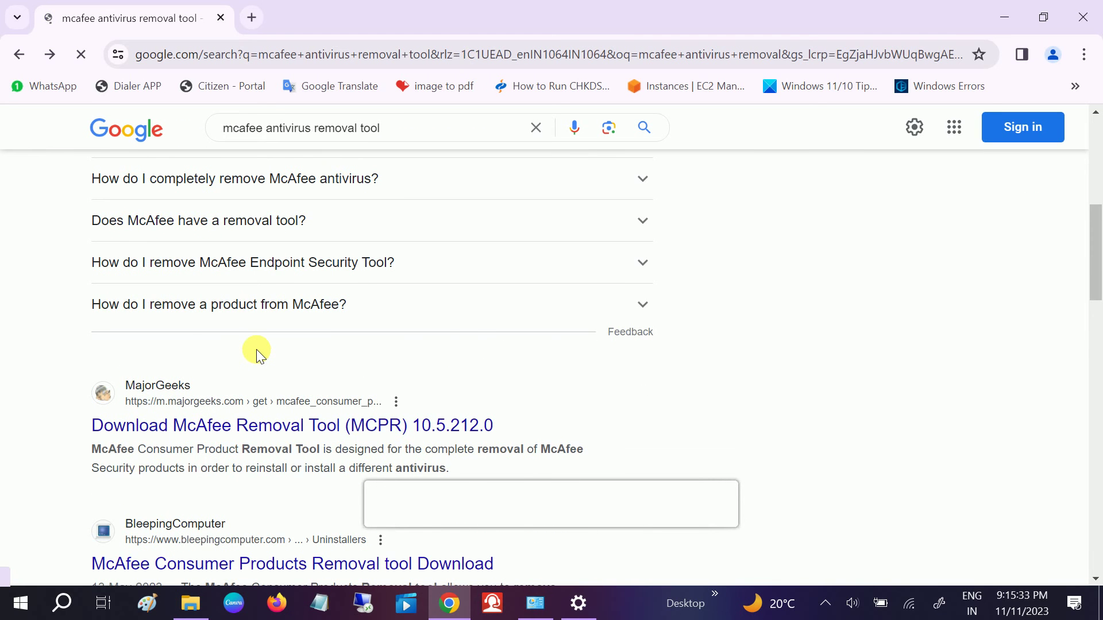
pyautogui.scroll(-4, 257, 352)
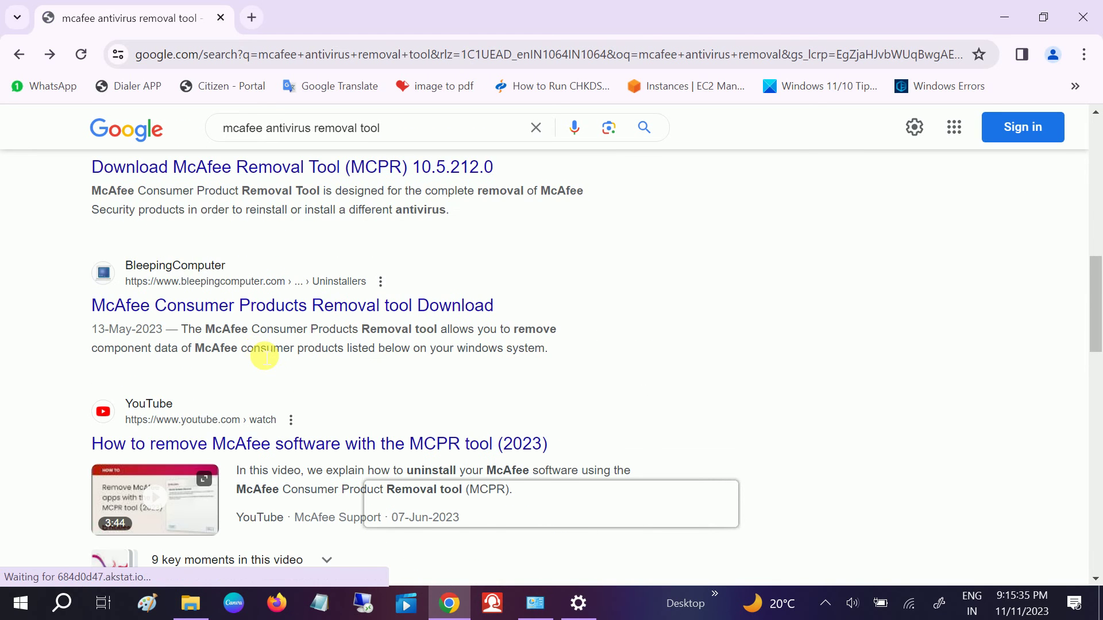
pyautogui.scroll(8, 264, 357)
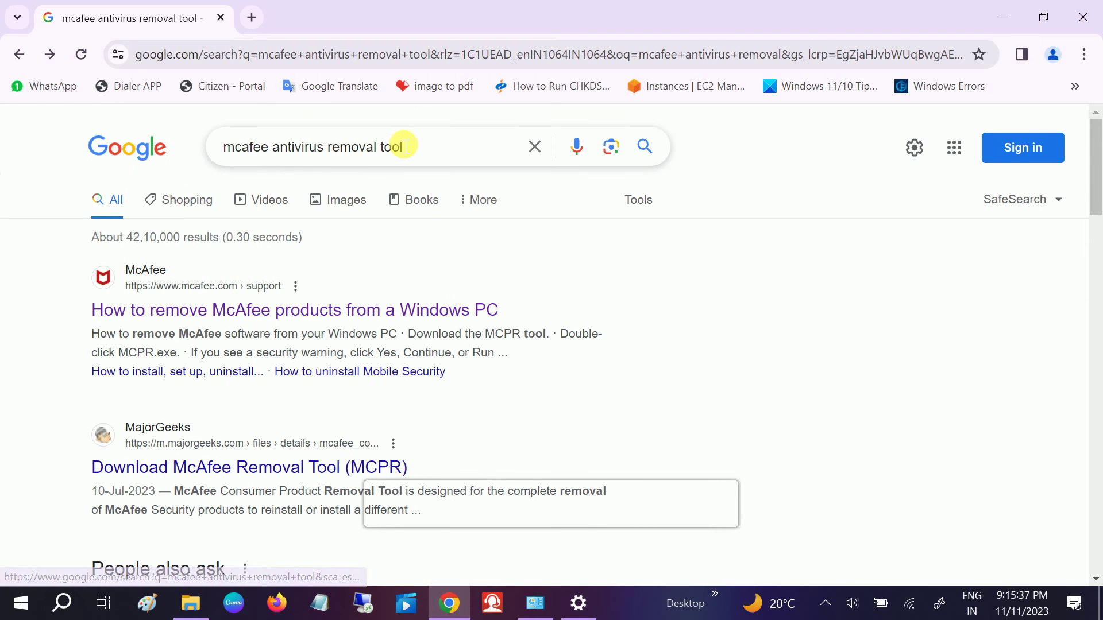
pyautogui.click(409, 146)
pyautogui.click(32, 213)
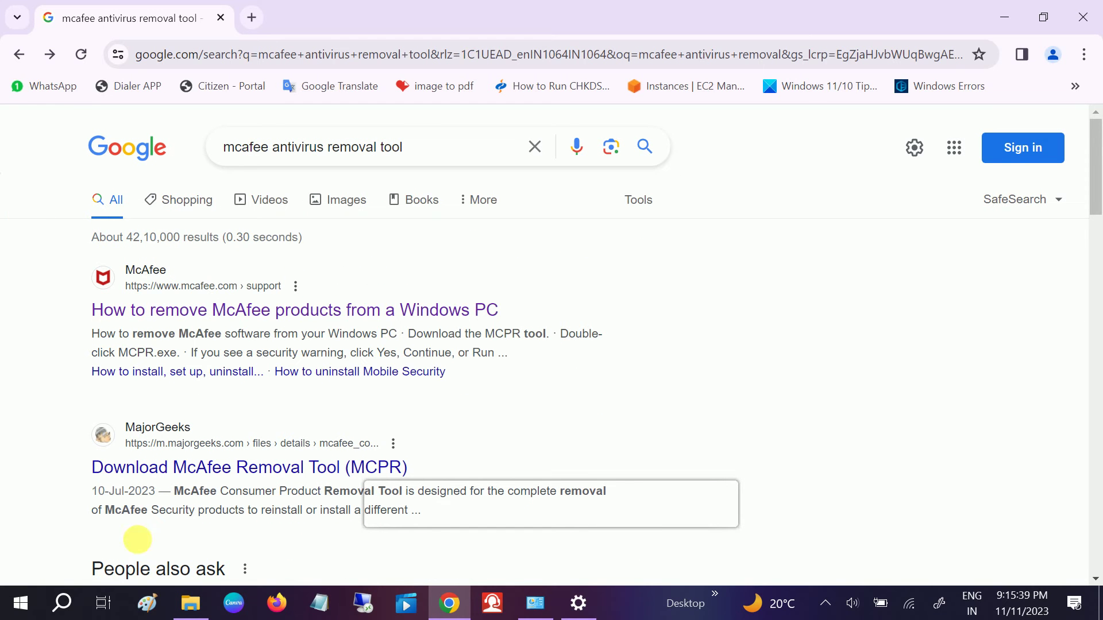
pyautogui.click(221, 468)
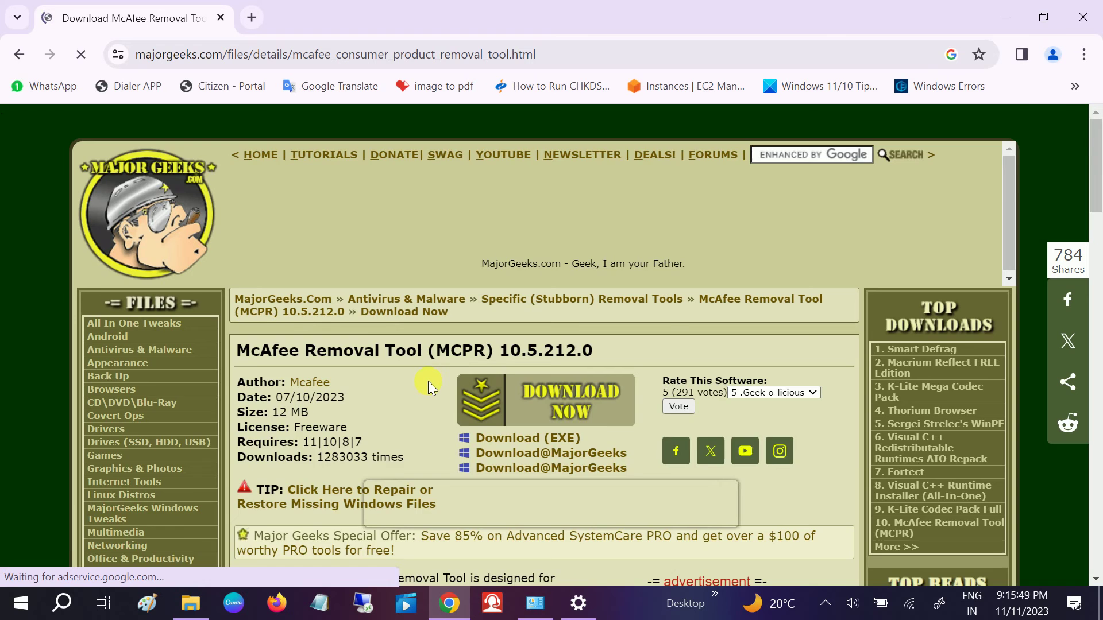
# Step: Download MCPR.exe as an EXE from MajorGeeks, dismiss the ad, and show it in its folder
pyautogui.scroll(-1, 428, 381)
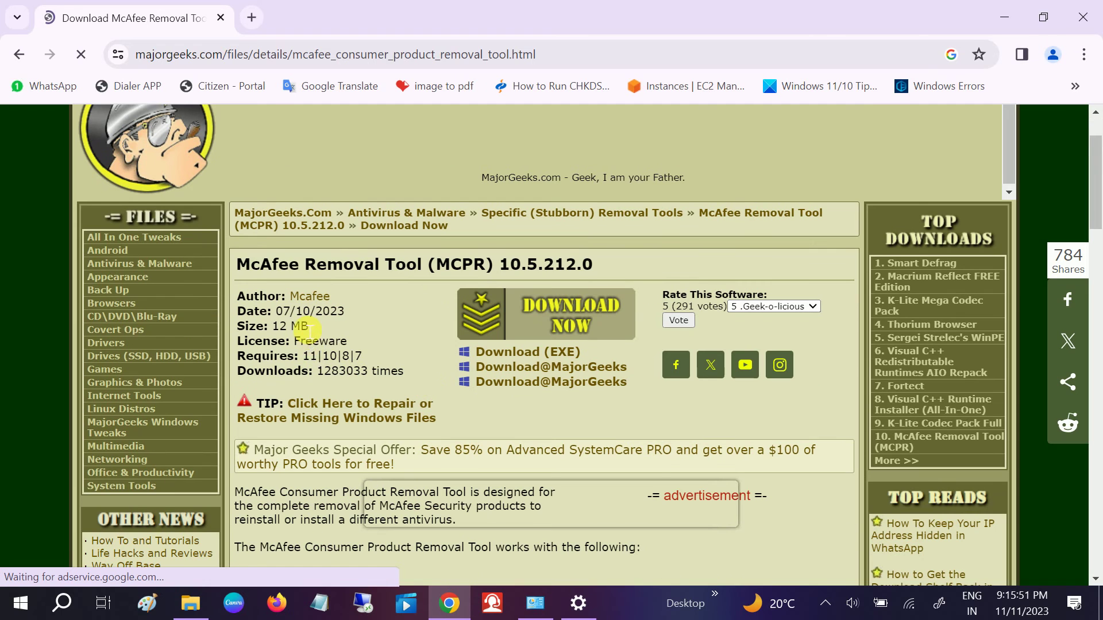
pyautogui.moveTo(293, 342); pyautogui.dragTo(337, 345)
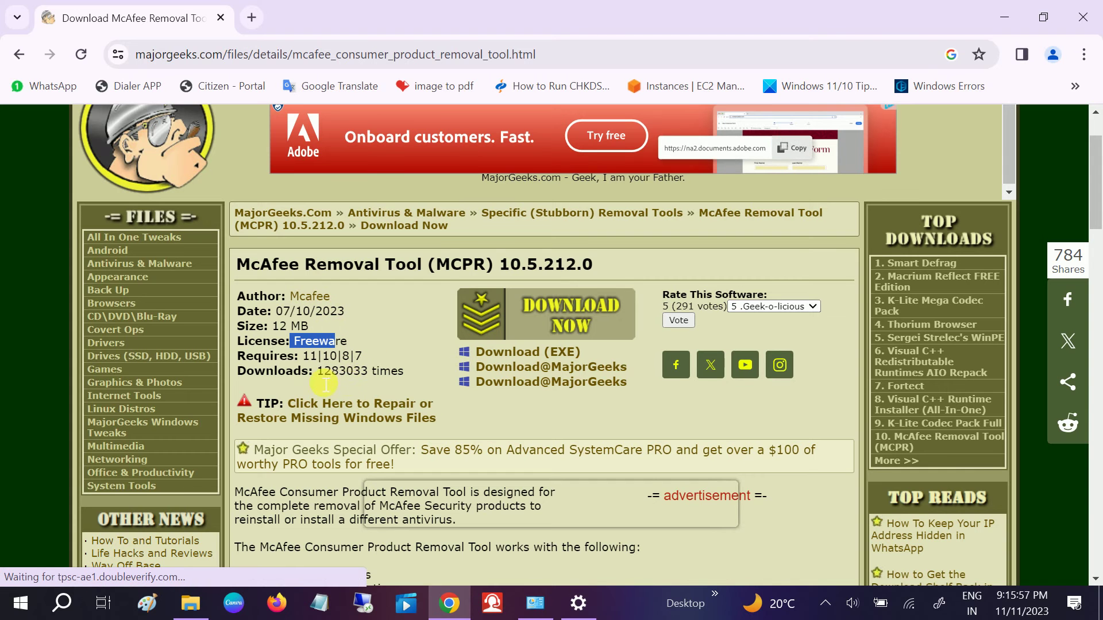
pyautogui.moveTo(345, 372); pyautogui.dragTo(408, 374)
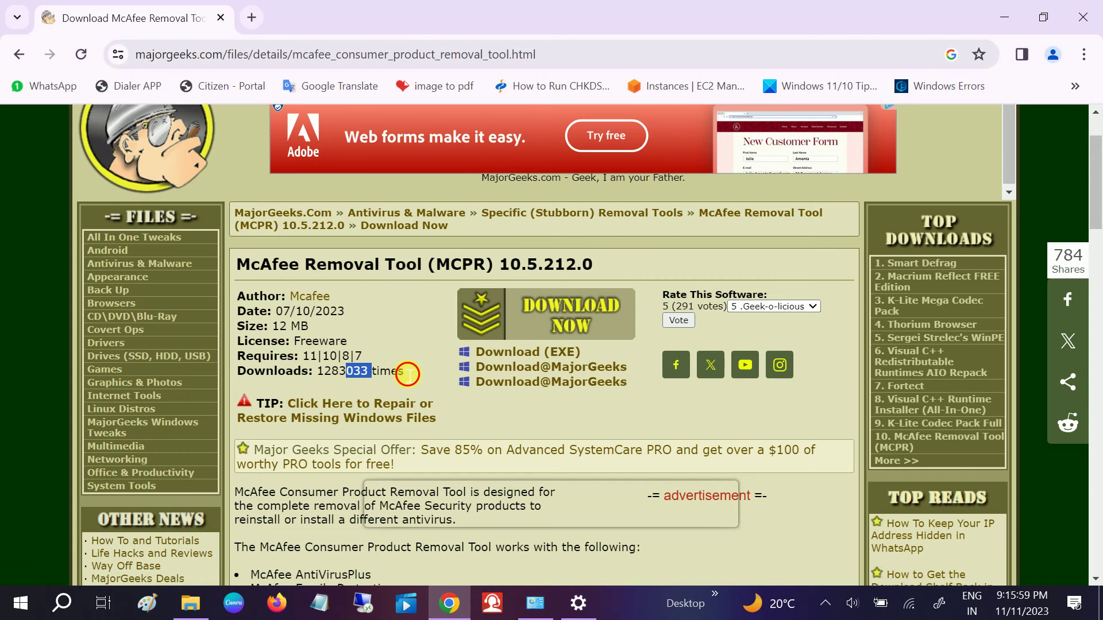
pyautogui.click(408, 374)
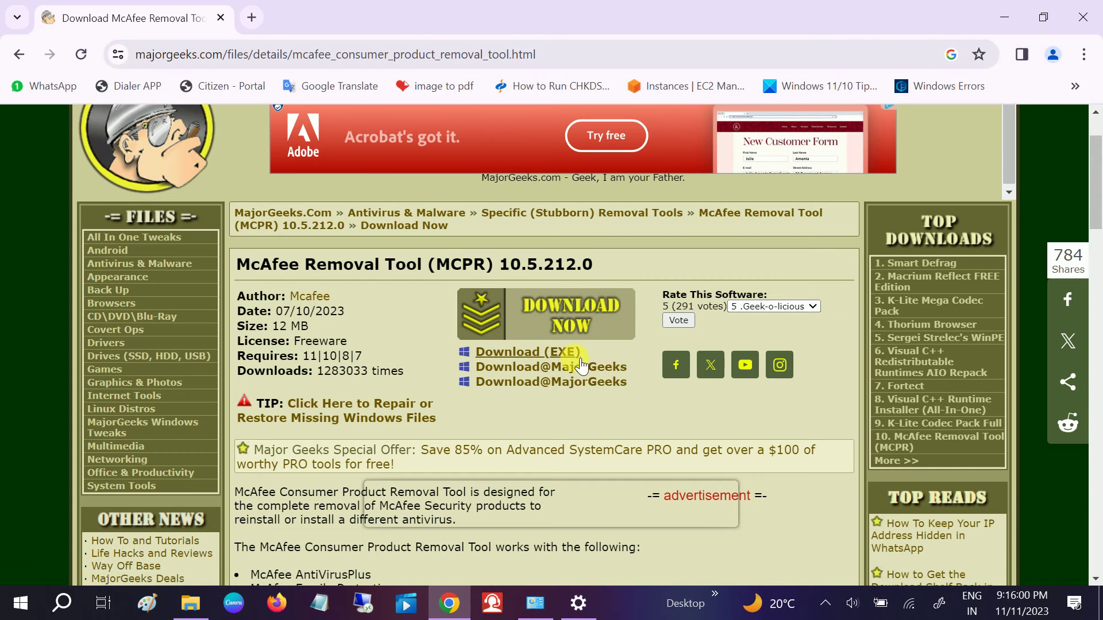
pyautogui.click(519, 359)
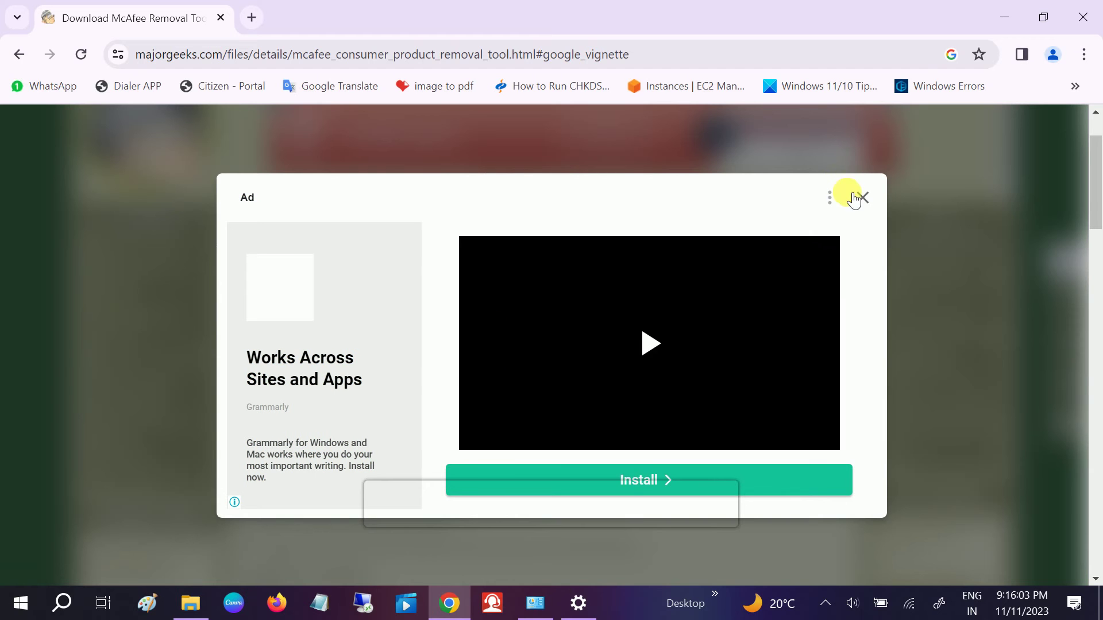
pyautogui.click(862, 198)
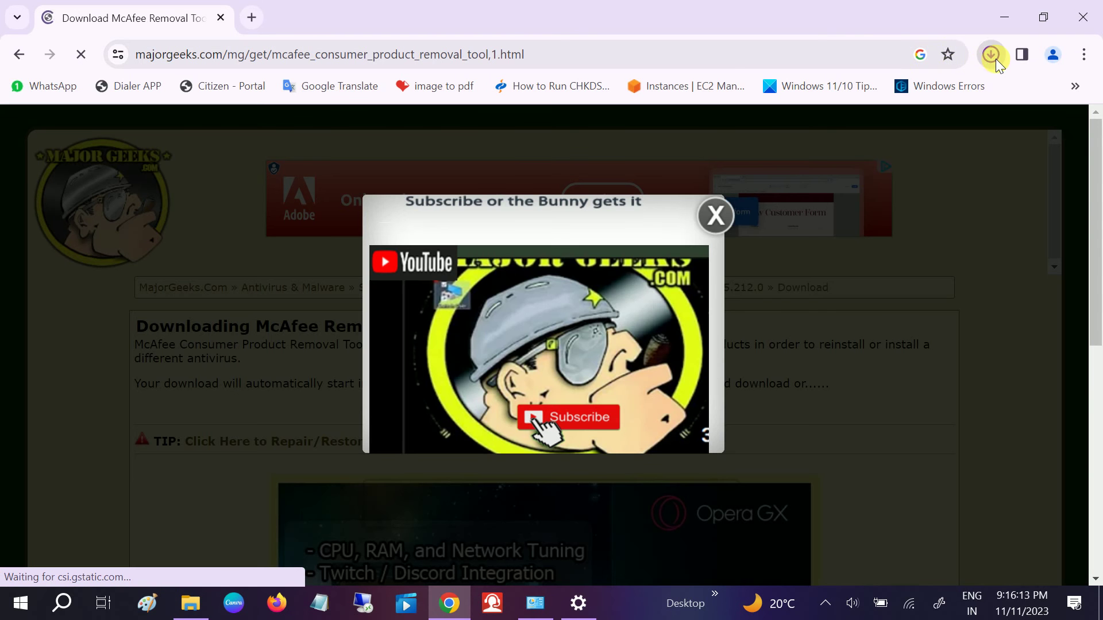
pyautogui.click(992, 55)
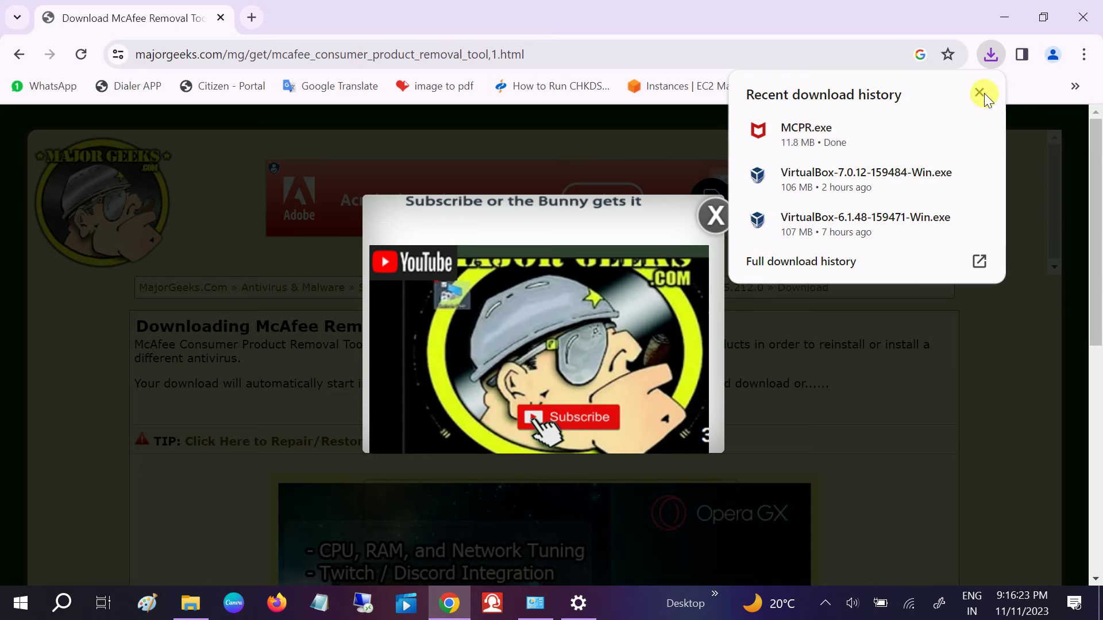
pyautogui.click(941, 129)
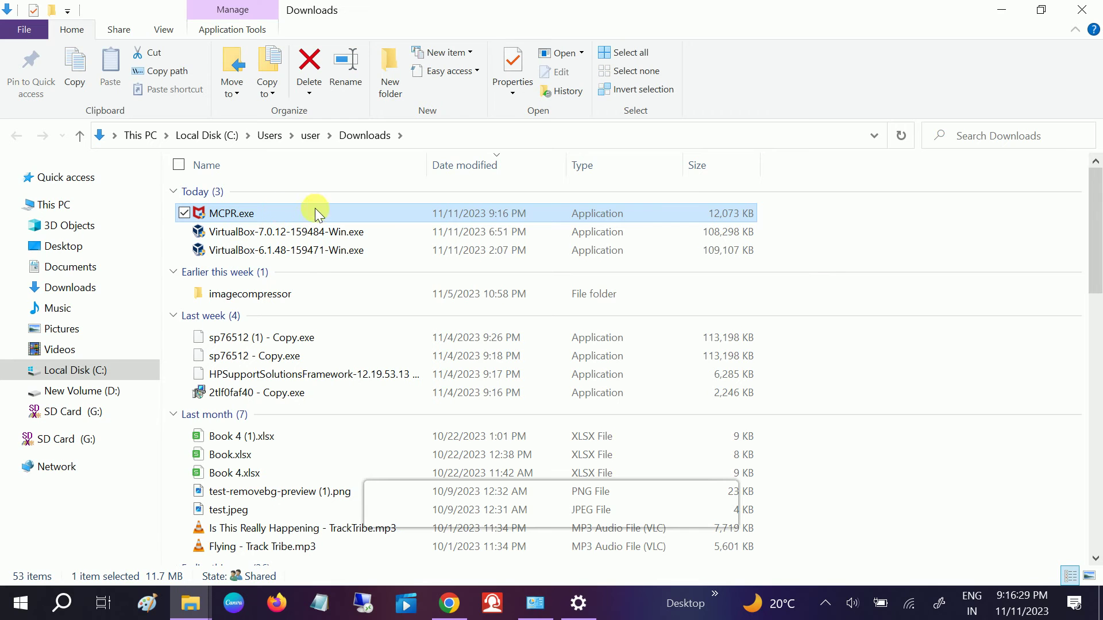
# Step: Run MCPR.exe from Downloads, then close Chrome's subscribe popup and go back to the New Tab page
pyautogui.doubleClick(259, 214)
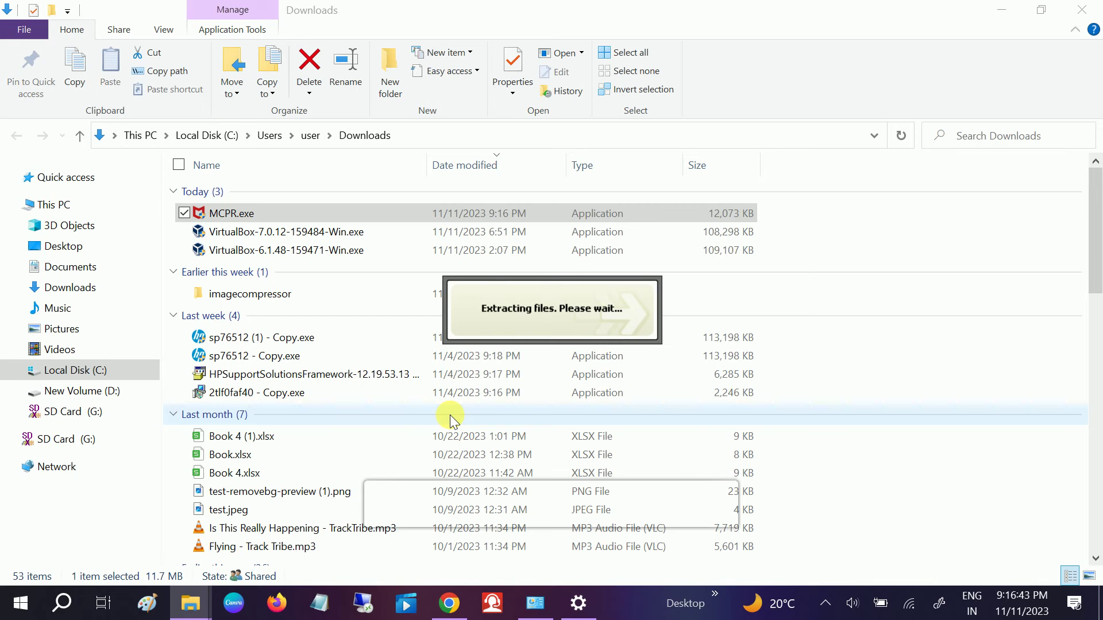
pyautogui.click(449, 604)
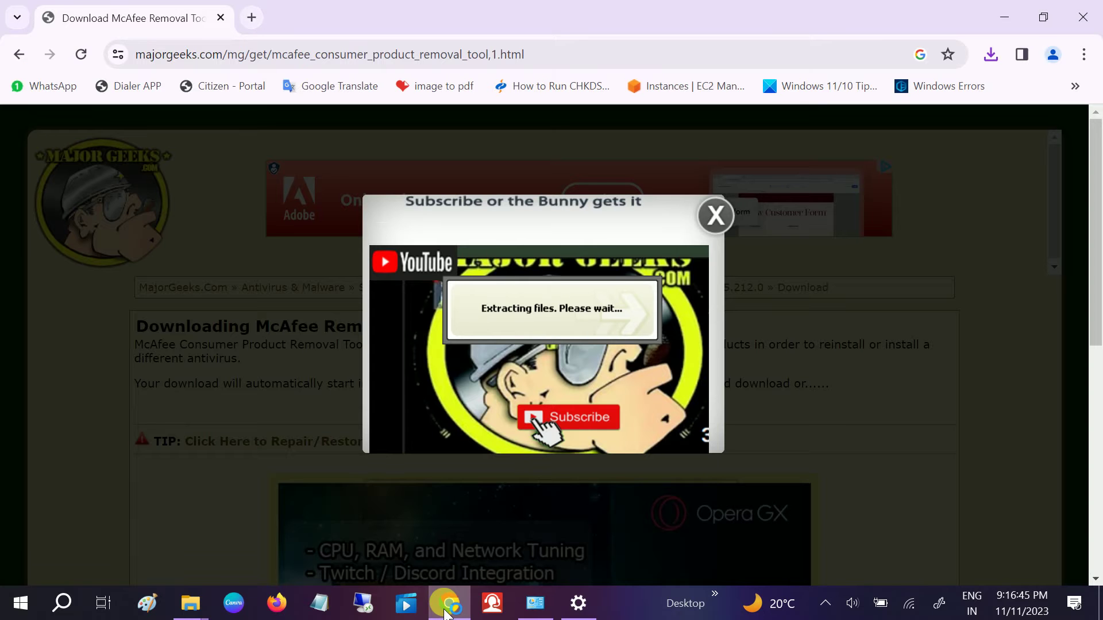
pyautogui.click(715, 215)
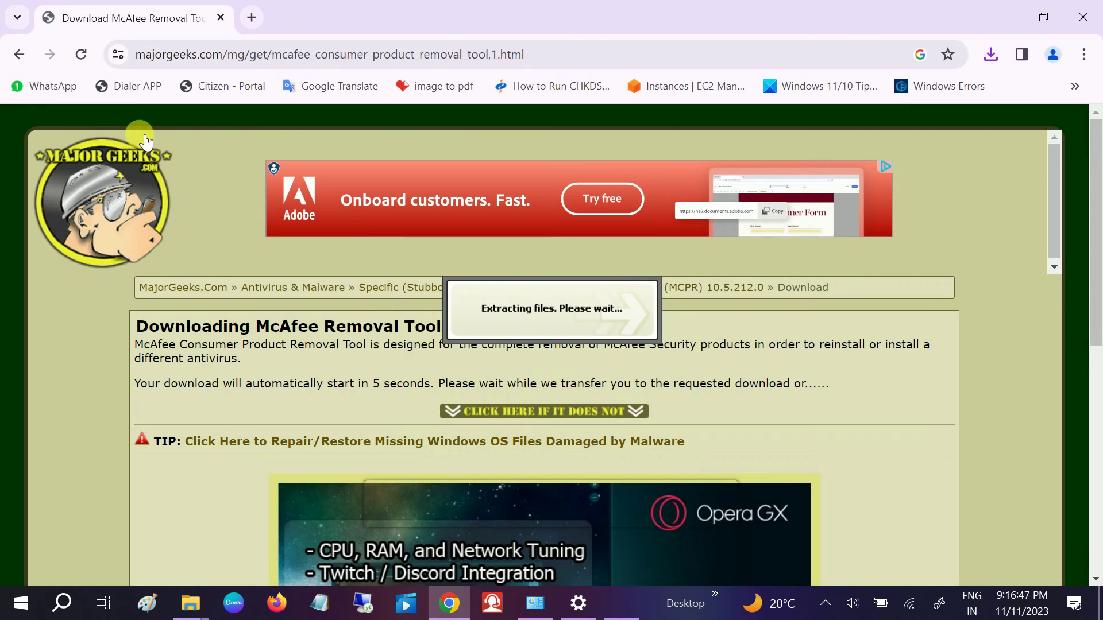
pyautogui.click(19, 54)
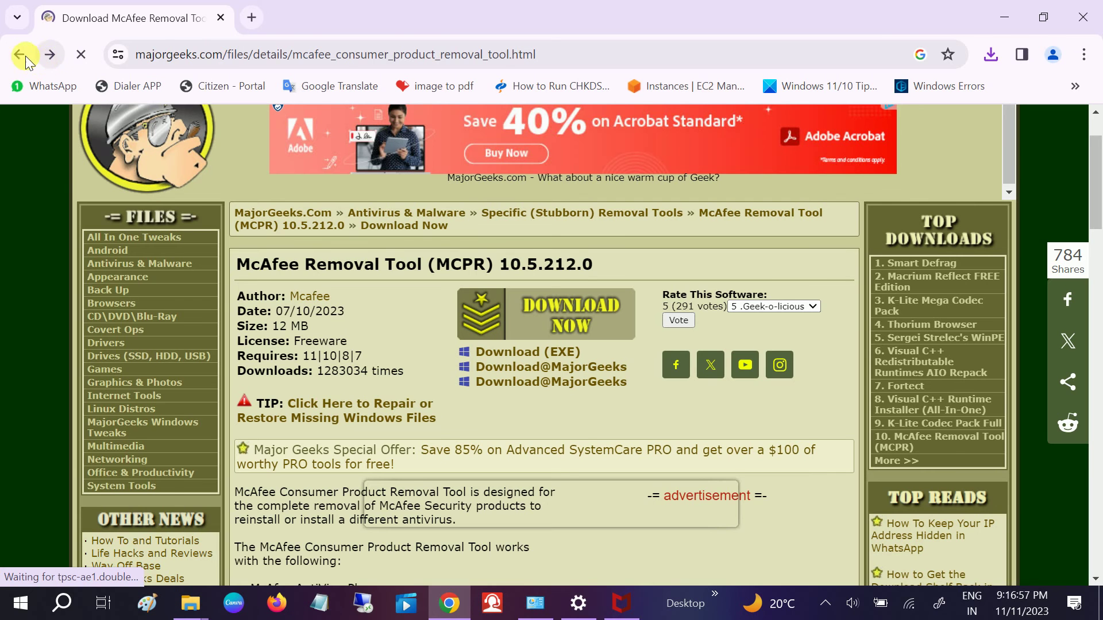
pyautogui.click(23, 56)
pyautogui.click(23, 57)
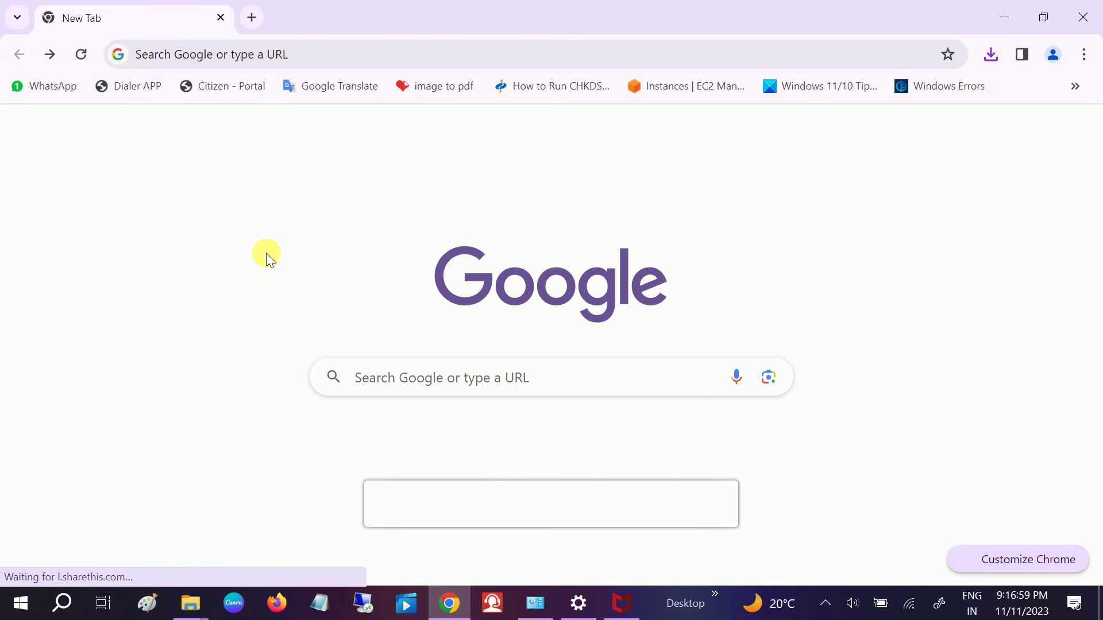
# Step: Rerun the 'mcafee antivirus removal tool' search from history, scan the results, and bring up the McAfee removal tool
pyautogui.click(303, 54)
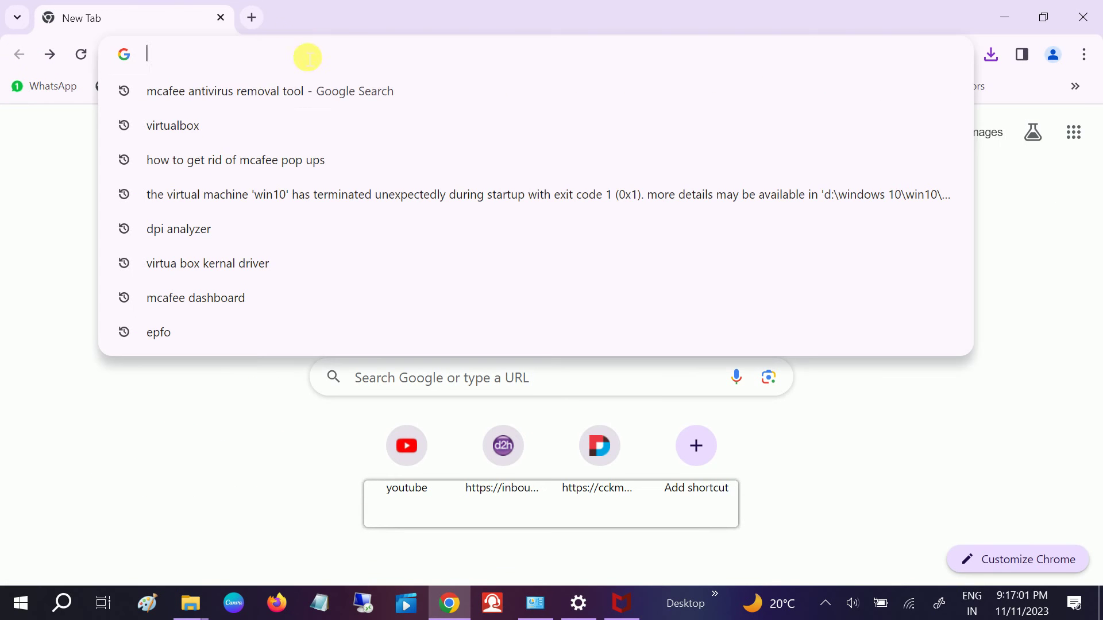
pyautogui.click(256, 98)
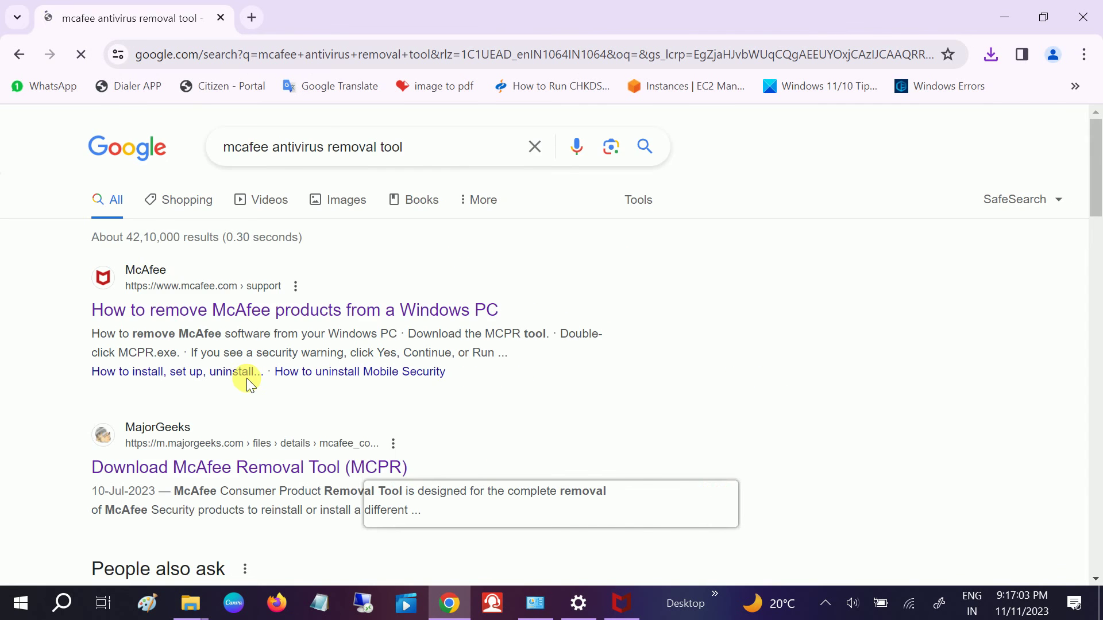
pyautogui.scroll(-4, 247, 379)
pyautogui.scroll(-15, 256, 391)
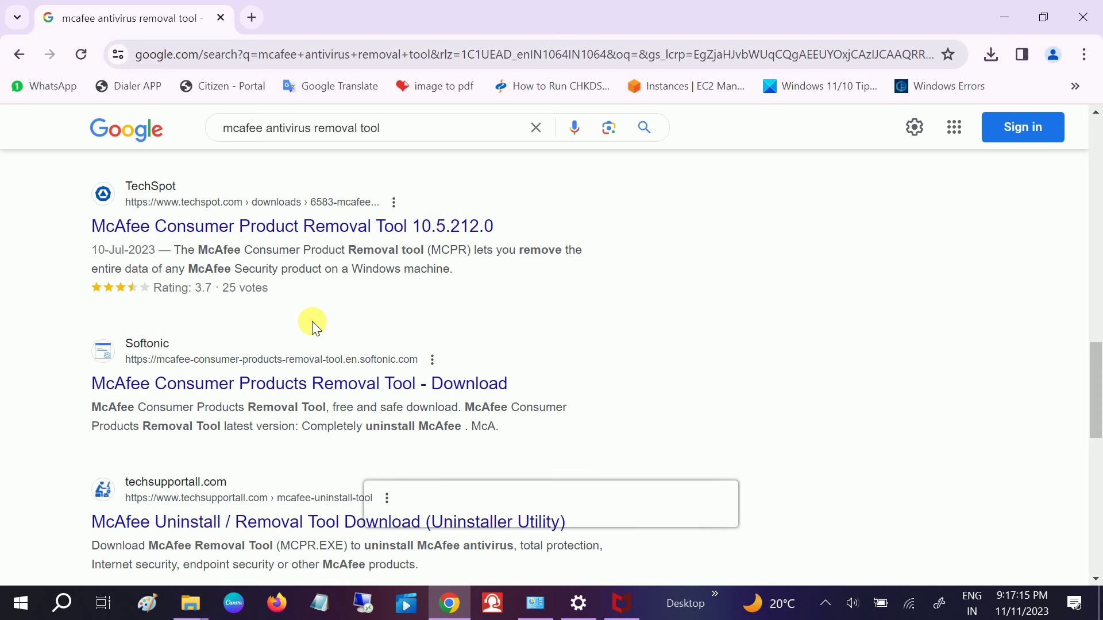
pyautogui.click(621, 604)
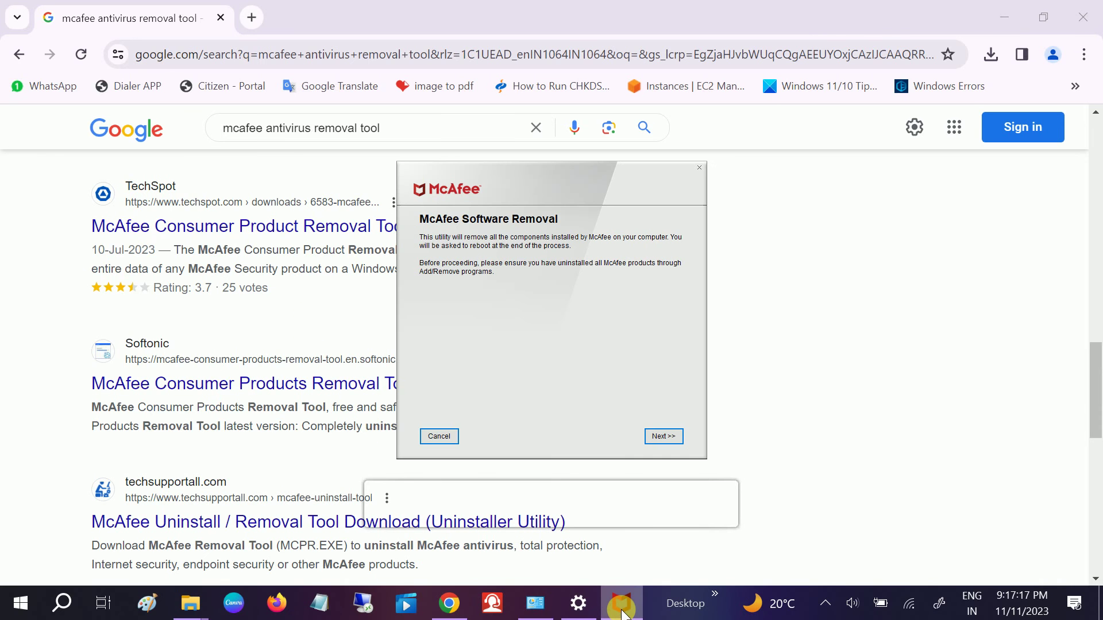
# Step: Agree to the McAfee removal tool's licence agreement and continue to security validation
pyautogui.click(676, 435)
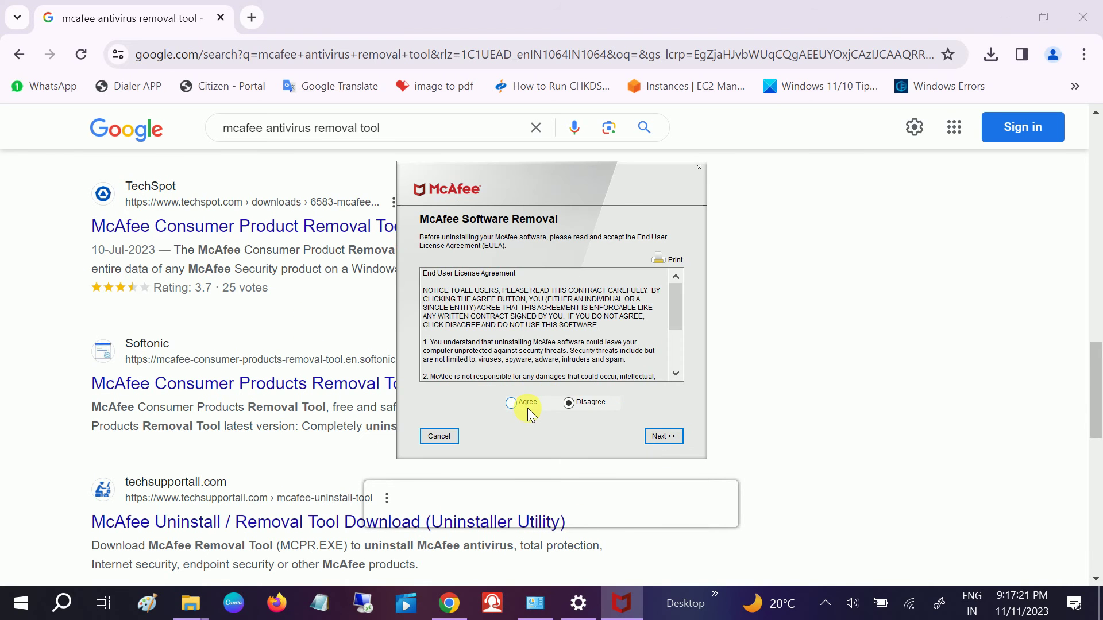
pyautogui.click(527, 410)
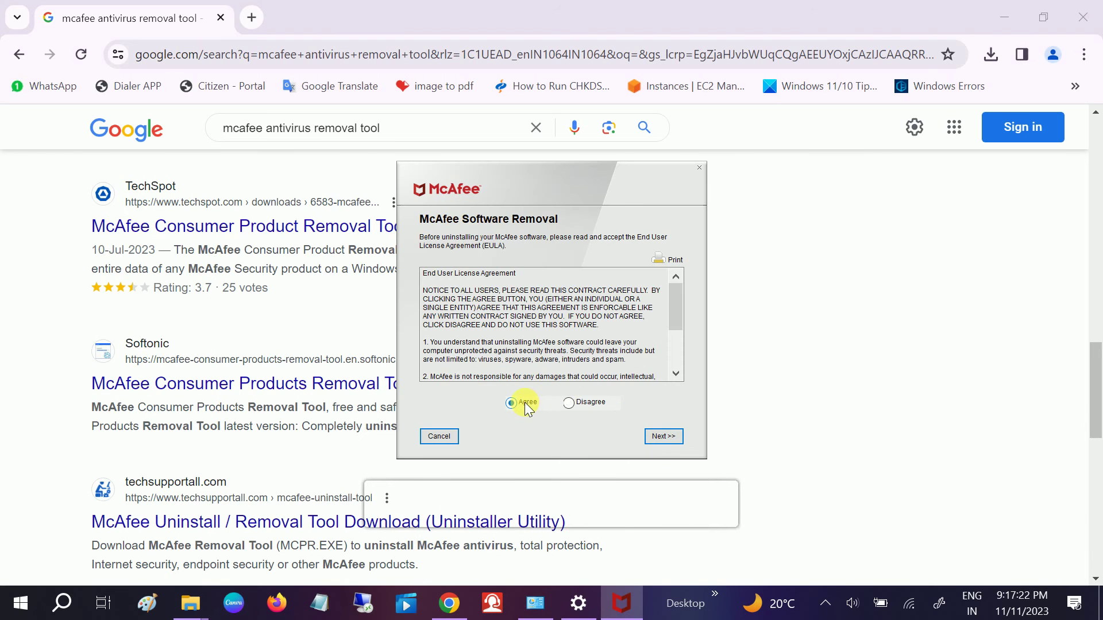
pyautogui.click(664, 441)
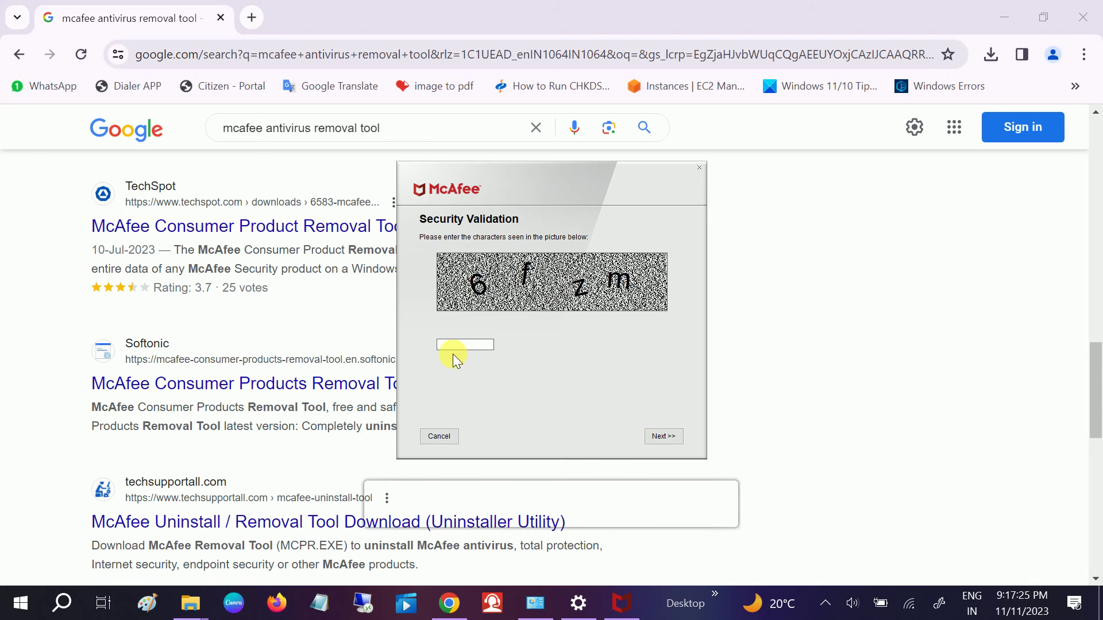
# Step: Enter the security validation characters, retrying with new ones over four attempts until removal begins
pyautogui.click(461, 348)
pyautogui.write('6fZm')
pyautogui.click(660, 436)
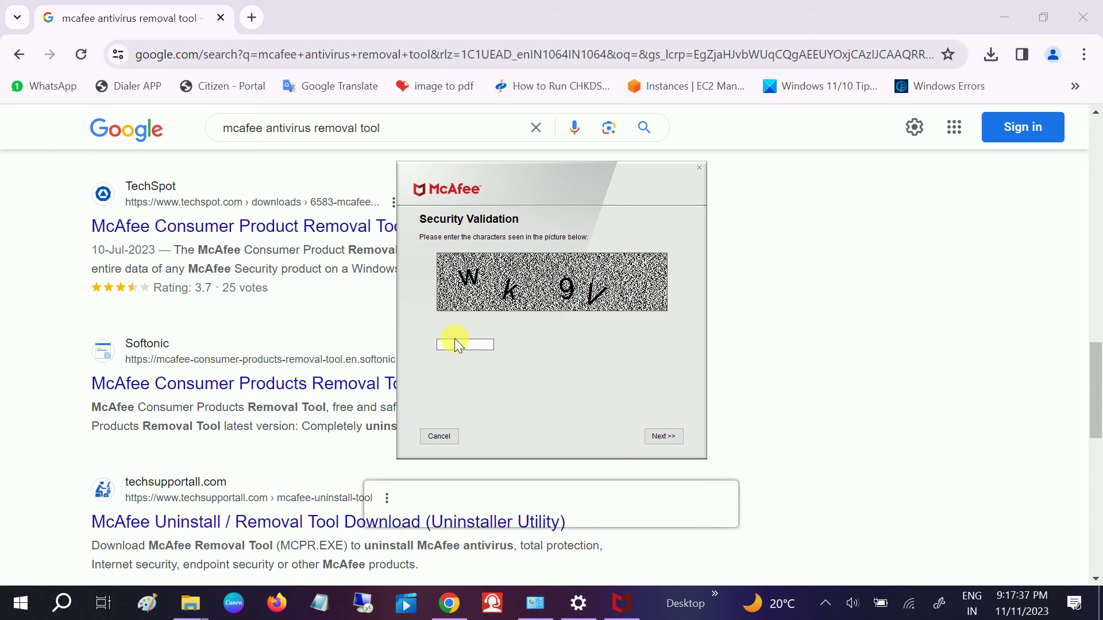
pyautogui.click(466, 347)
pyautogui.write('Wk9V')
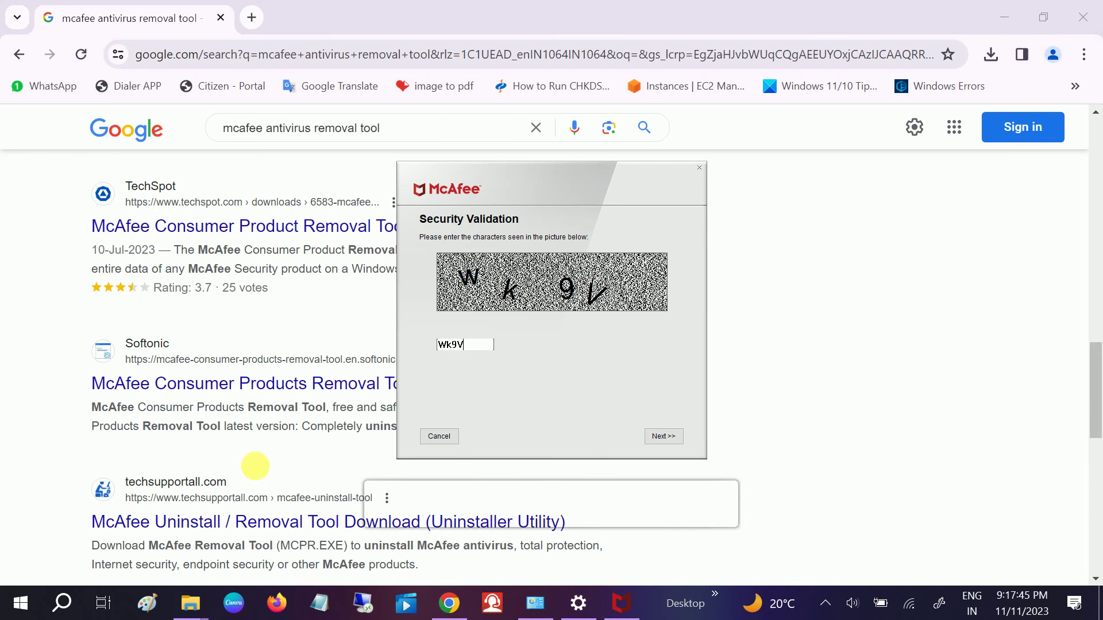
pyautogui.click(661, 435)
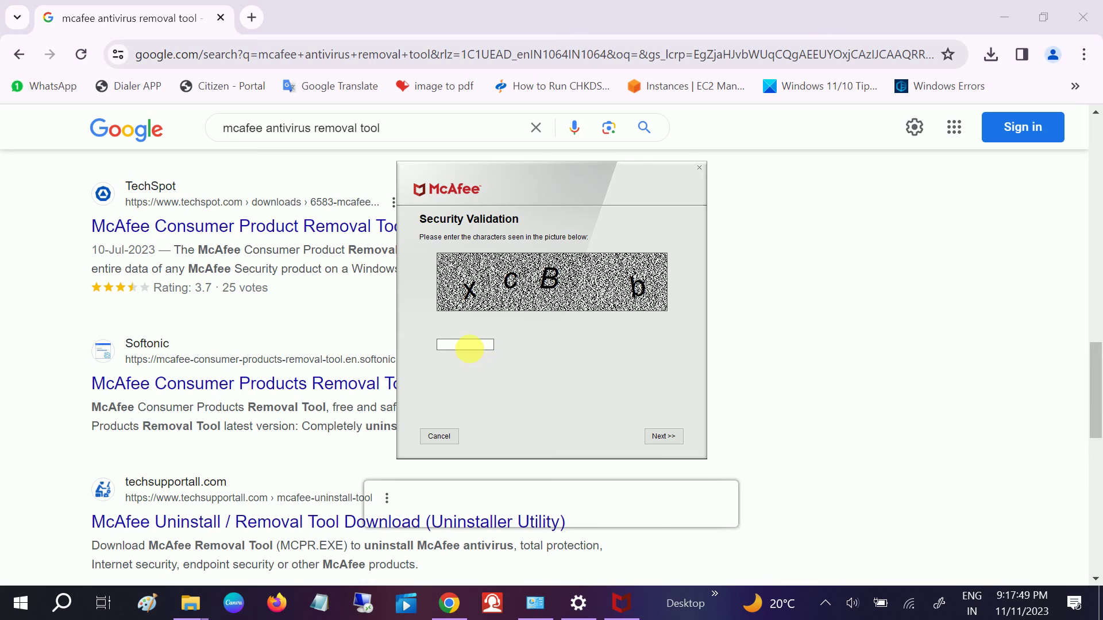
pyautogui.click(471, 348)
pyautogui.write('xcBb')
pyautogui.click(667, 429)
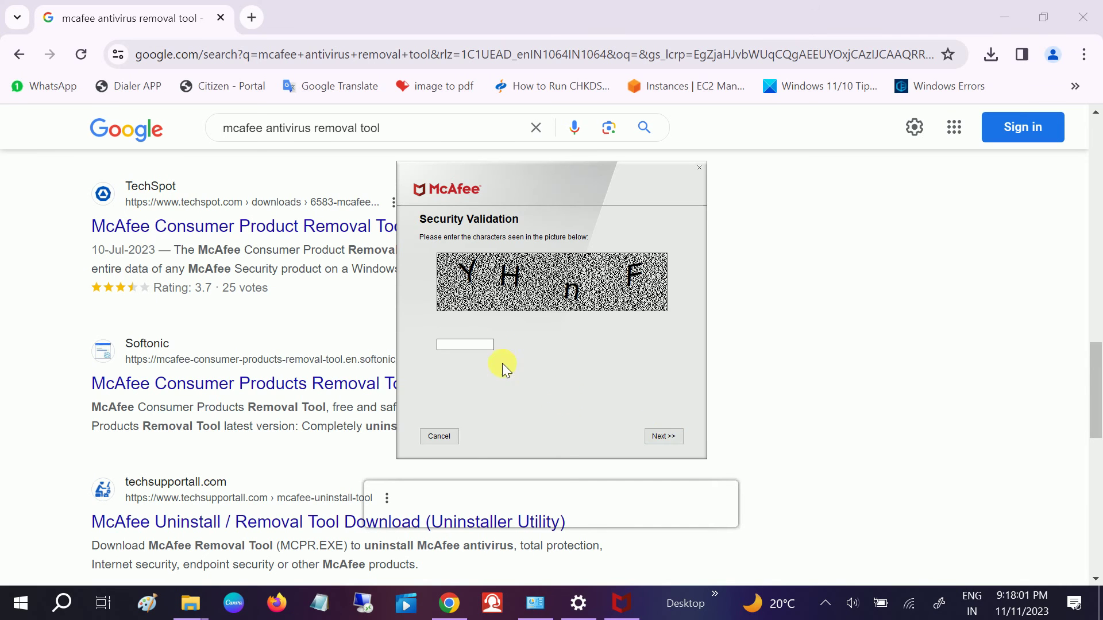
pyautogui.click(475, 350)
pyautogui.write('YHnF')
pyautogui.click(663, 435)
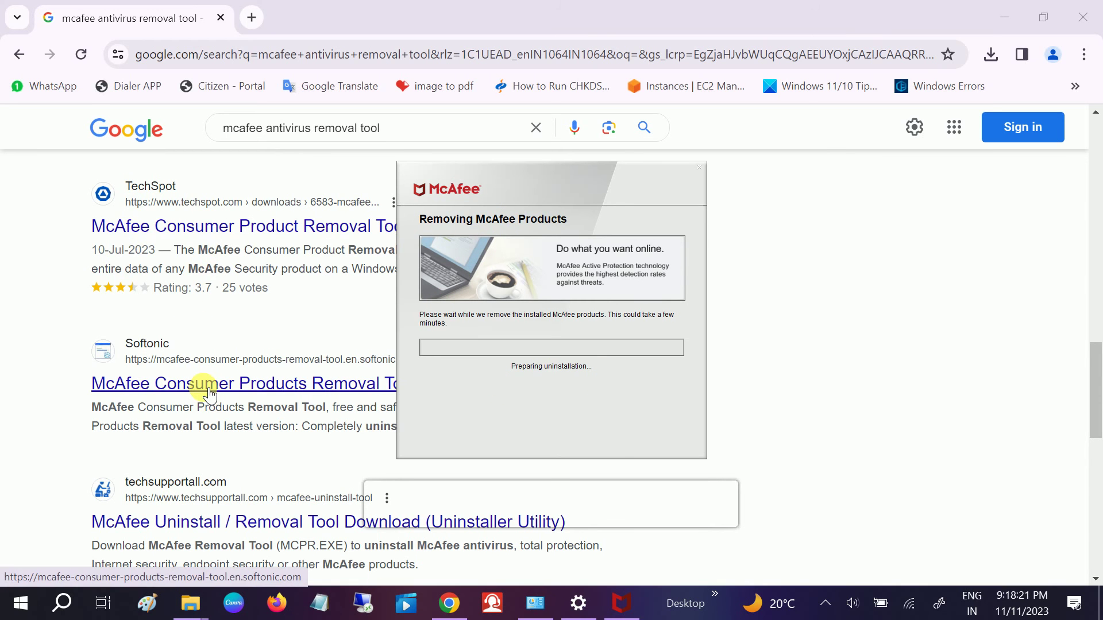
# Step: Open the 'Download McAfee Removal Tool' MajorGeeks result and select its full page address
pyautogui.scroll(3, 209, 395)
pyautogui.scroll(7, 209, 395)
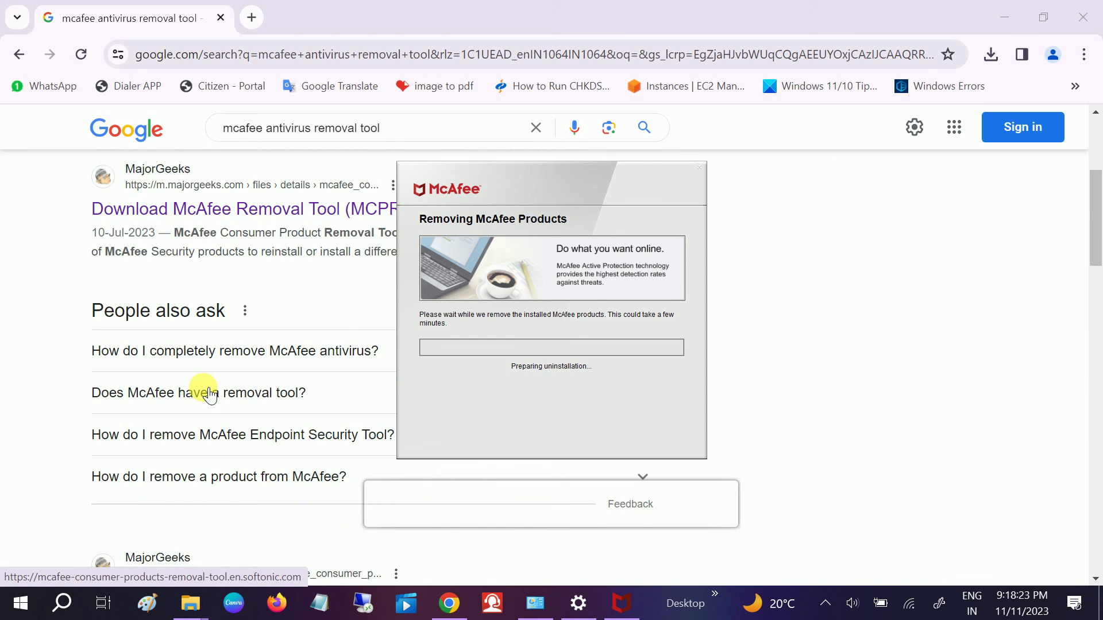
pyautogui.scroll(4, 210, 395)
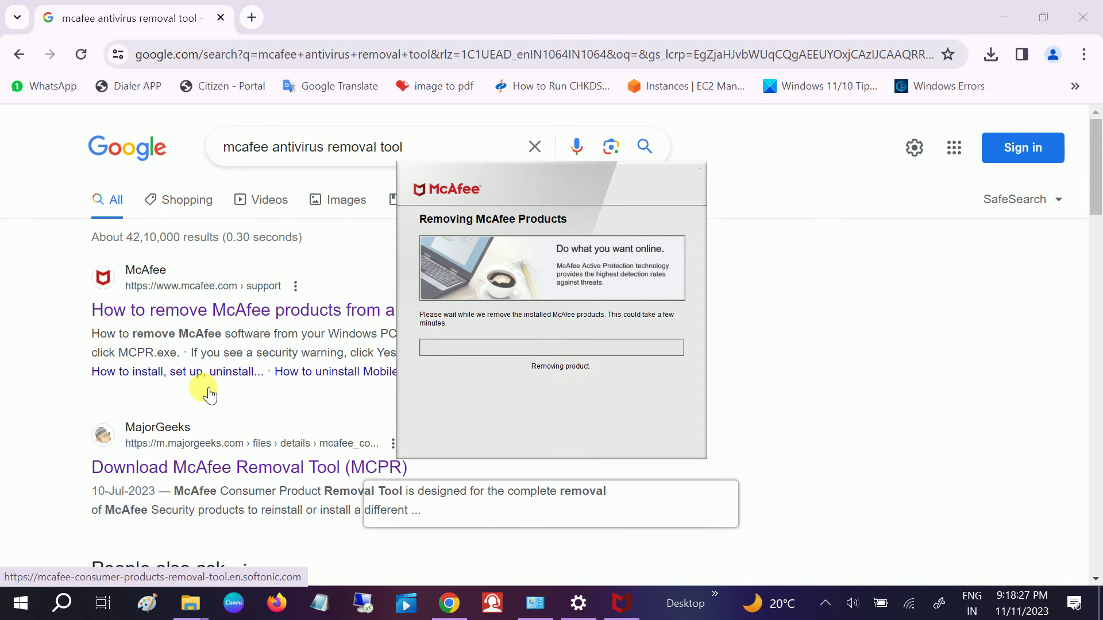
pyautogui.click(222, 468)
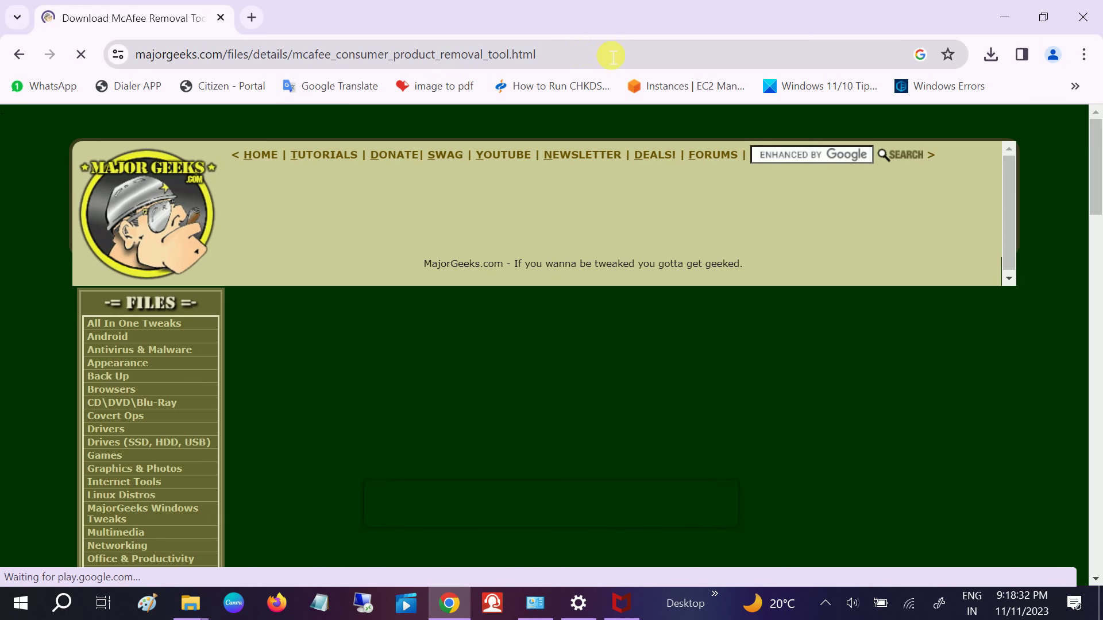
pyautogui.click(613, 56)
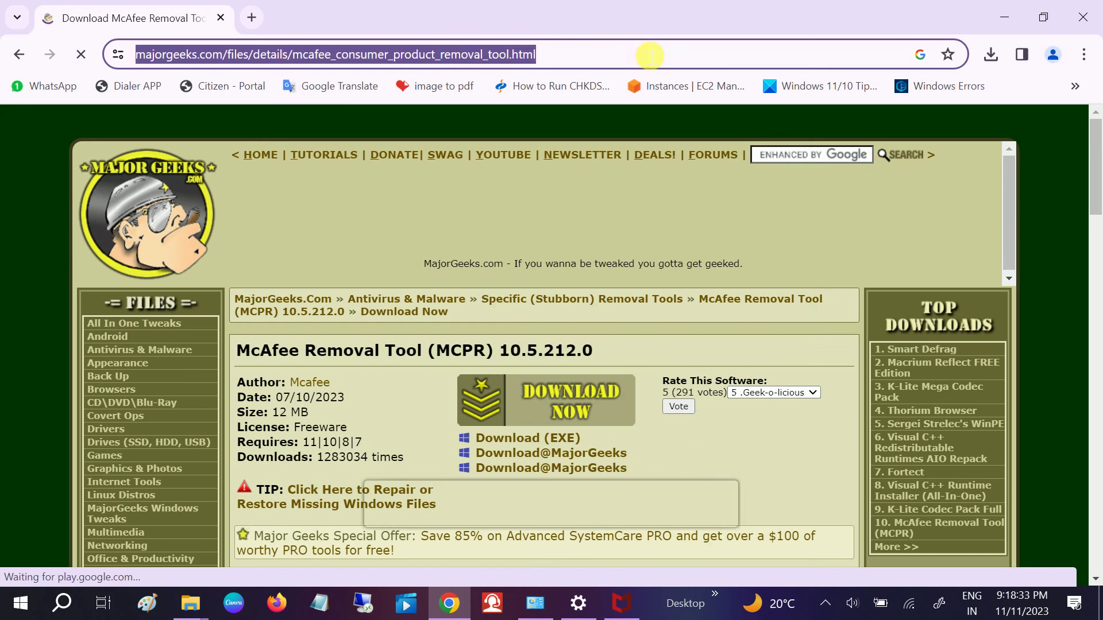
pyautogui.click(692, 56)
pyautogui.hotkey('ctrl', 'c')
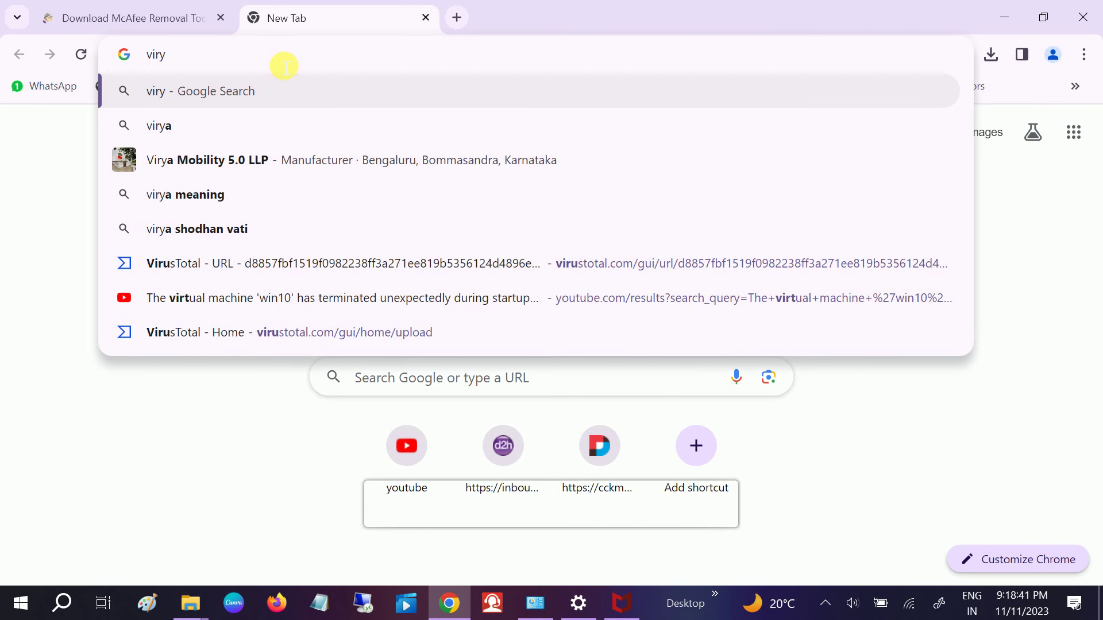
# Step: Open the earlier VirusTotal URL report, briefly checking the McAfee removal progress
pyautogui.press('BackSpace')
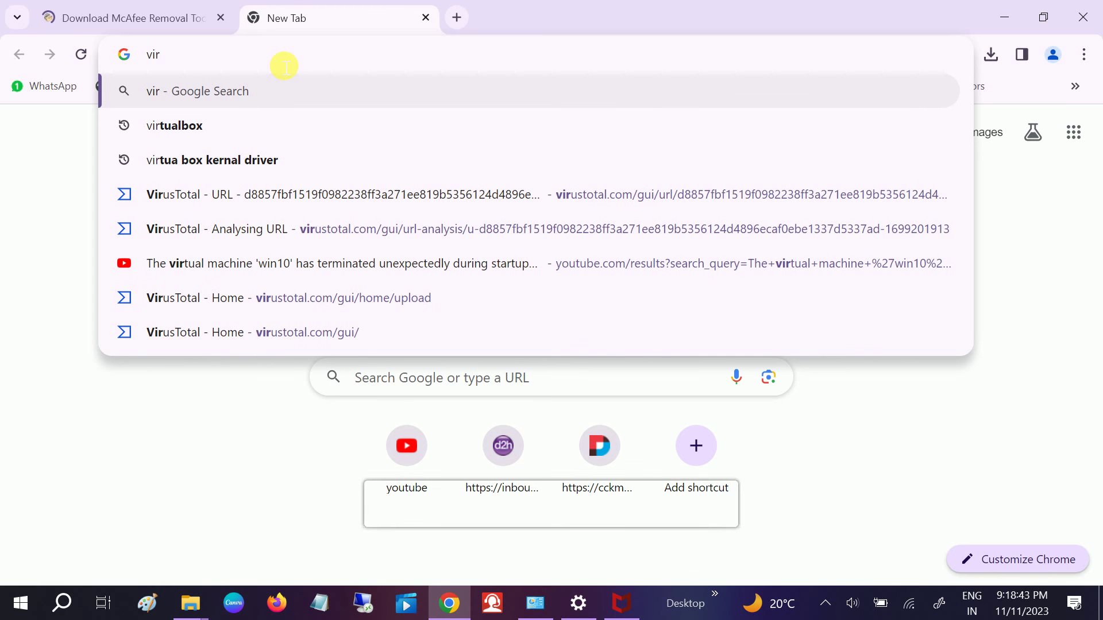
pyautogui.click(184, 201)
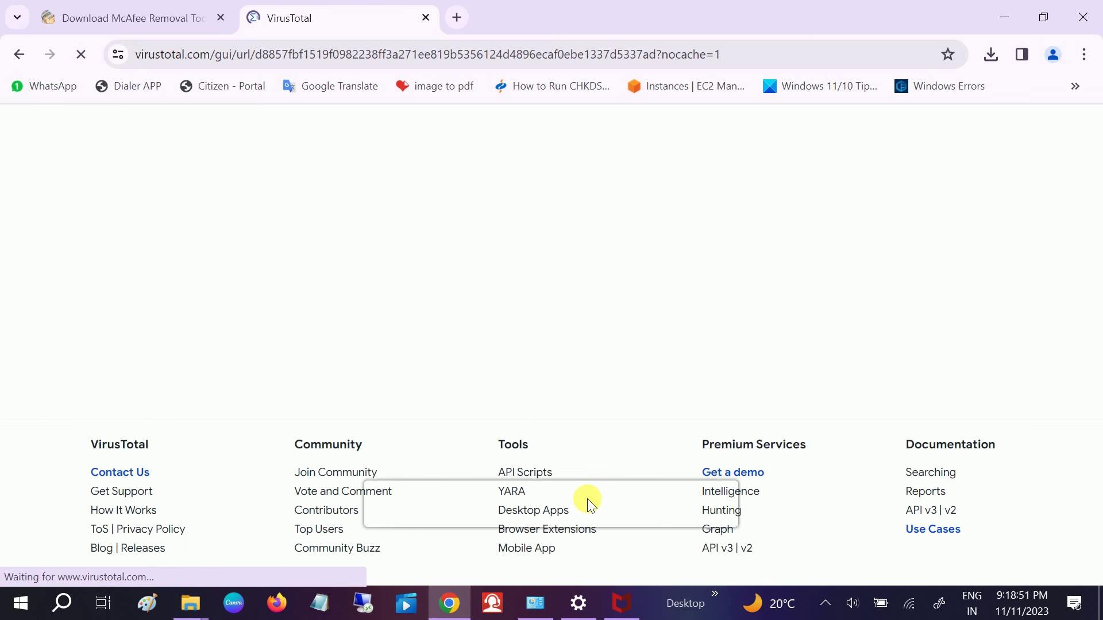
pyautogui.click(623, 606)
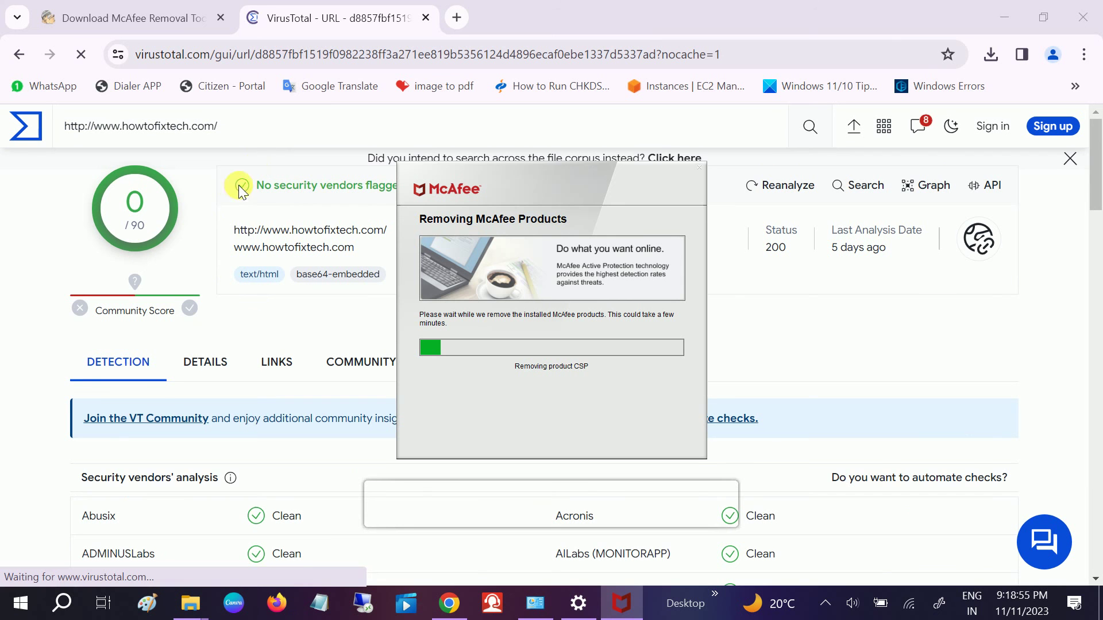
pyautogui.click(356, 115)
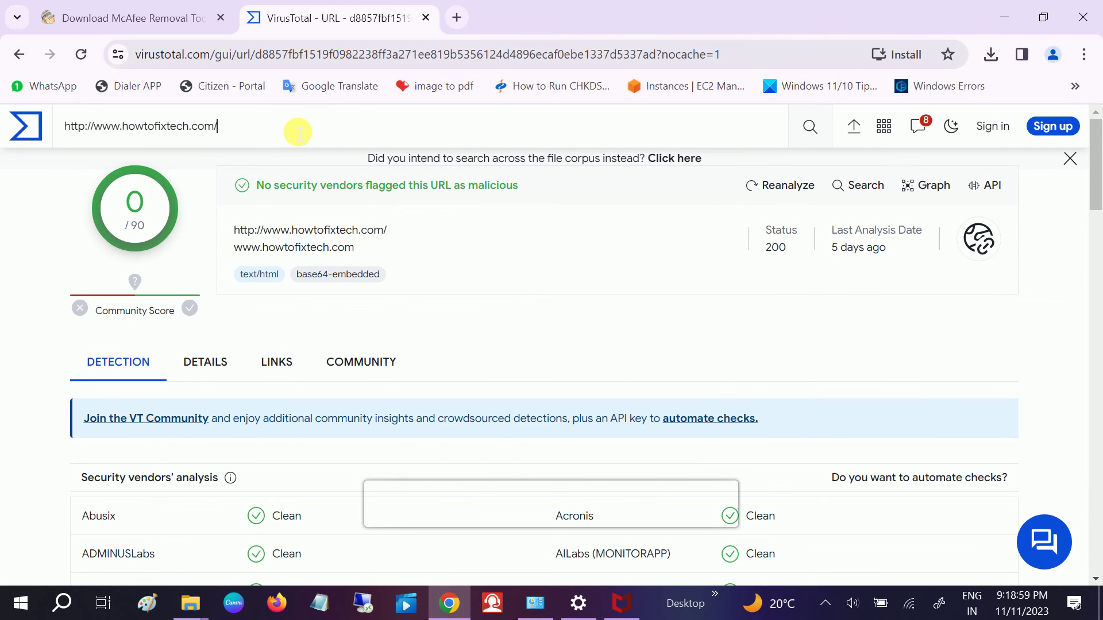
# Step: Replace the previously scanned URL in VirusTotal with the MajorGeeks page address and scan it
pyautogui.moveTo(282, 129); pyautogui.dragTo(60, 128)
pyautogui.scroll(-6, 282, 307)
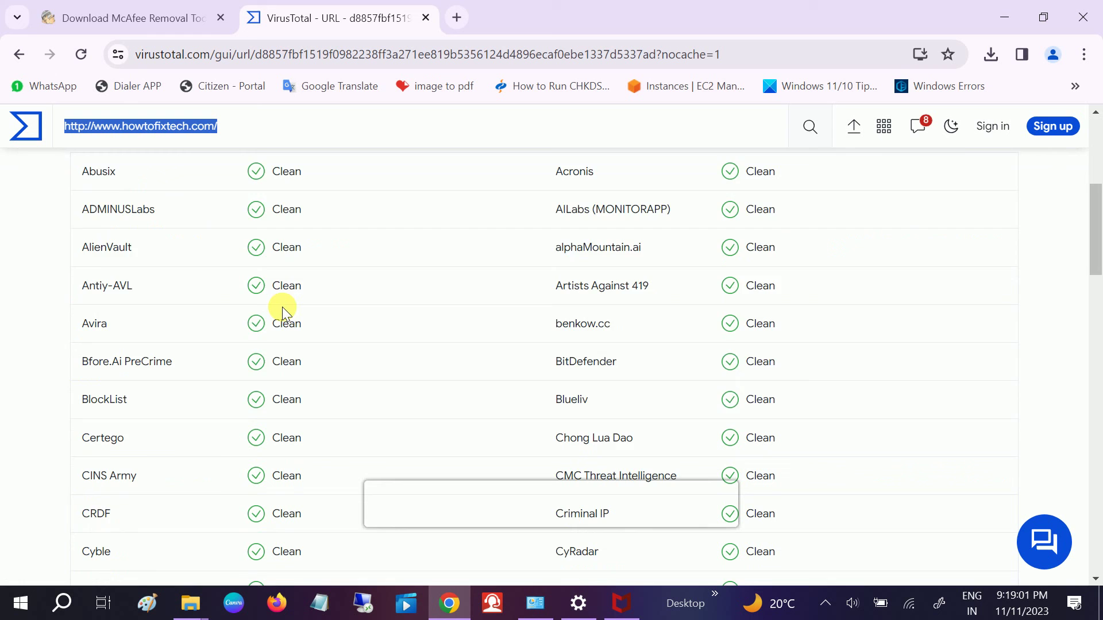
pyautogui.scroll(5, 281, 307)
pyautogui.hotkey('ctrl', 'v')
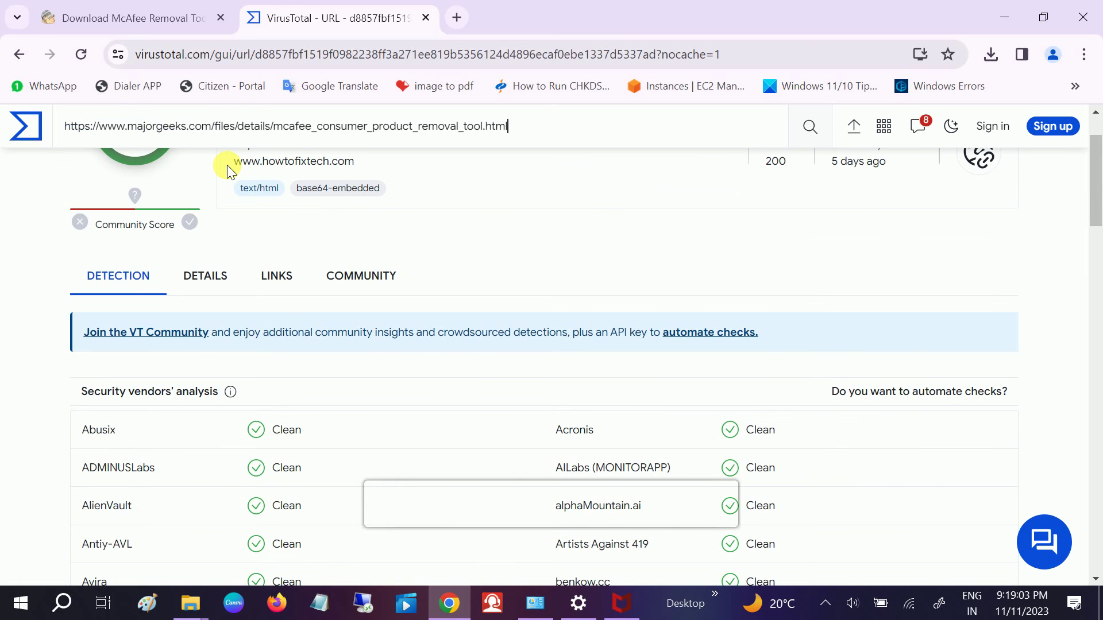
pyautogui.scroll(1, 356, 259)
pyautogui.click(814, 132)
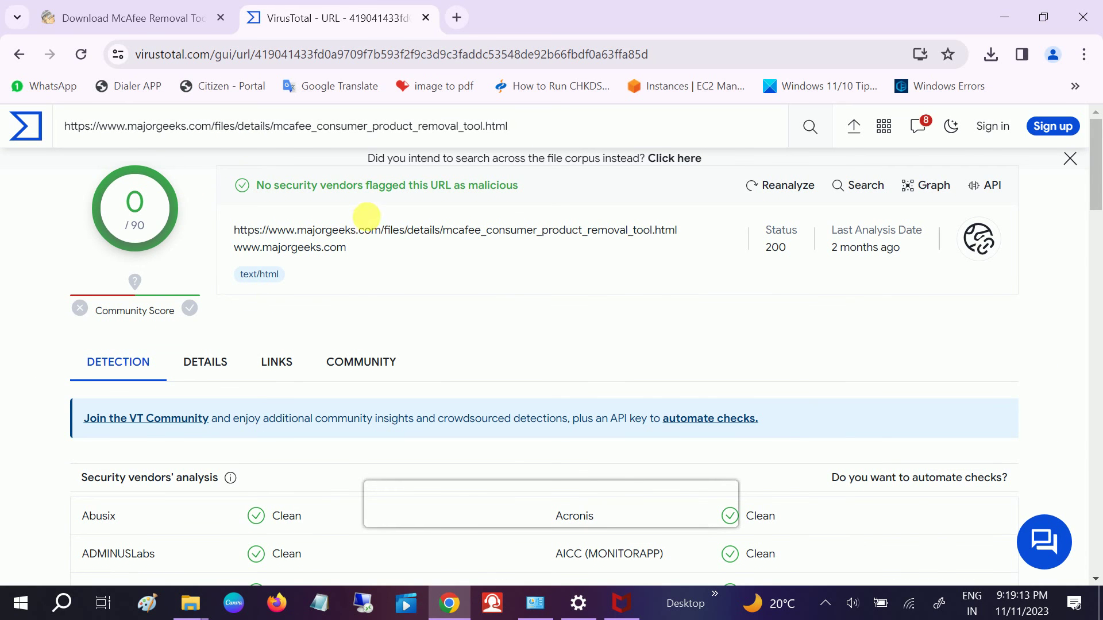
# Step: Review the 0/90 security vendor results, switching to the MajorGeeks tab and back
pyautogui.scroll(-9, 340, 322)
pyautogui.scroll(-20, 342, 321)
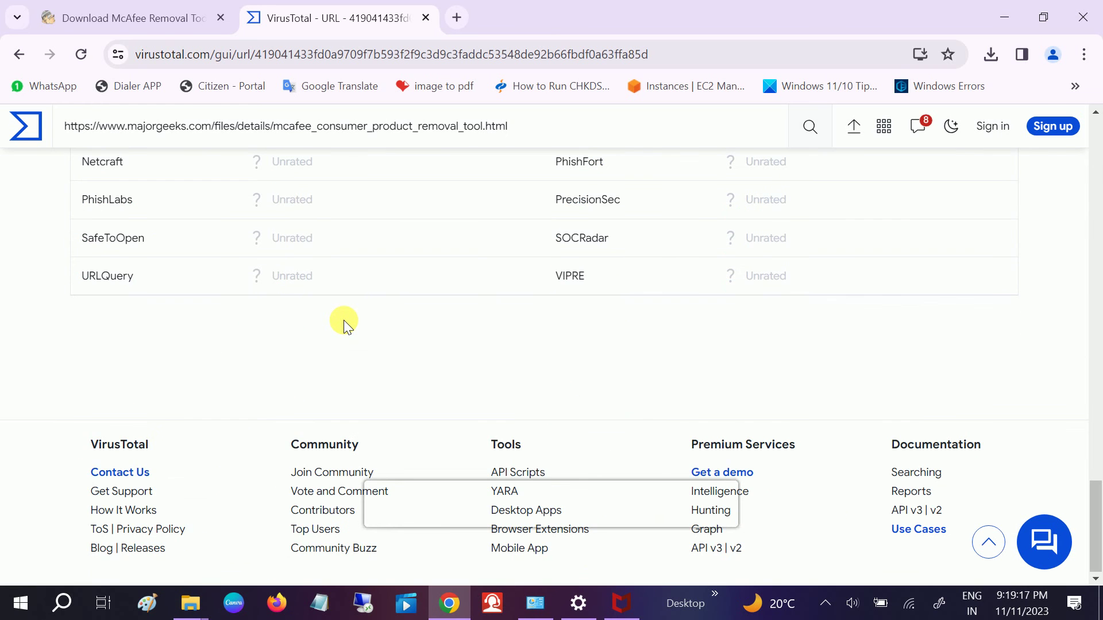
pyautogui.scroll(20, 344, 319)
pyautogui.scroll(10, 344, 320)
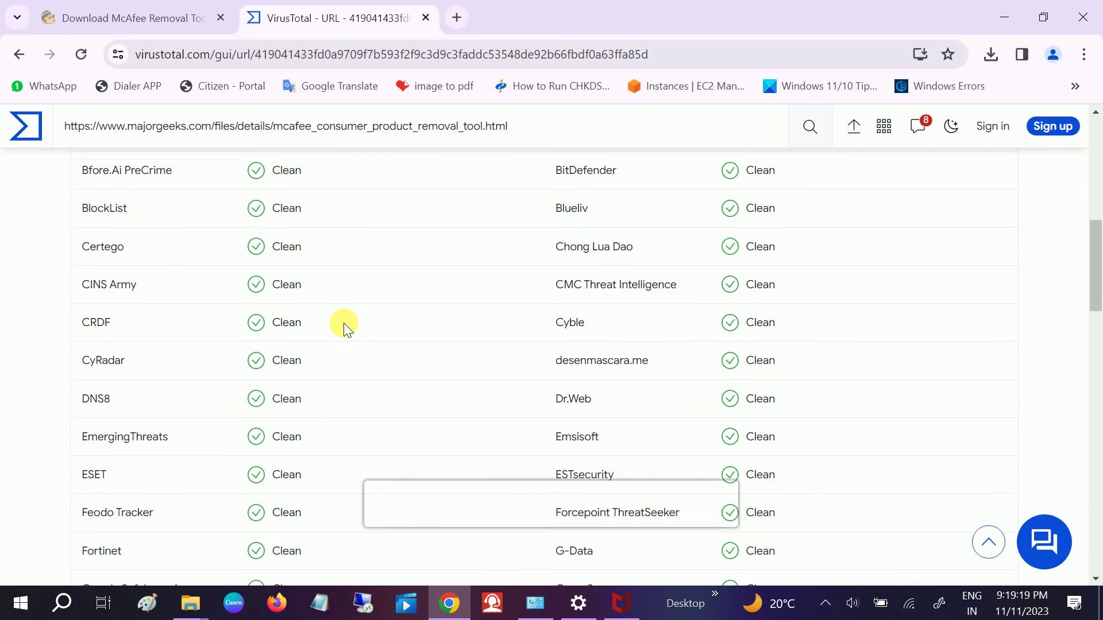
pyautogui.scroll(1, 344, 260)
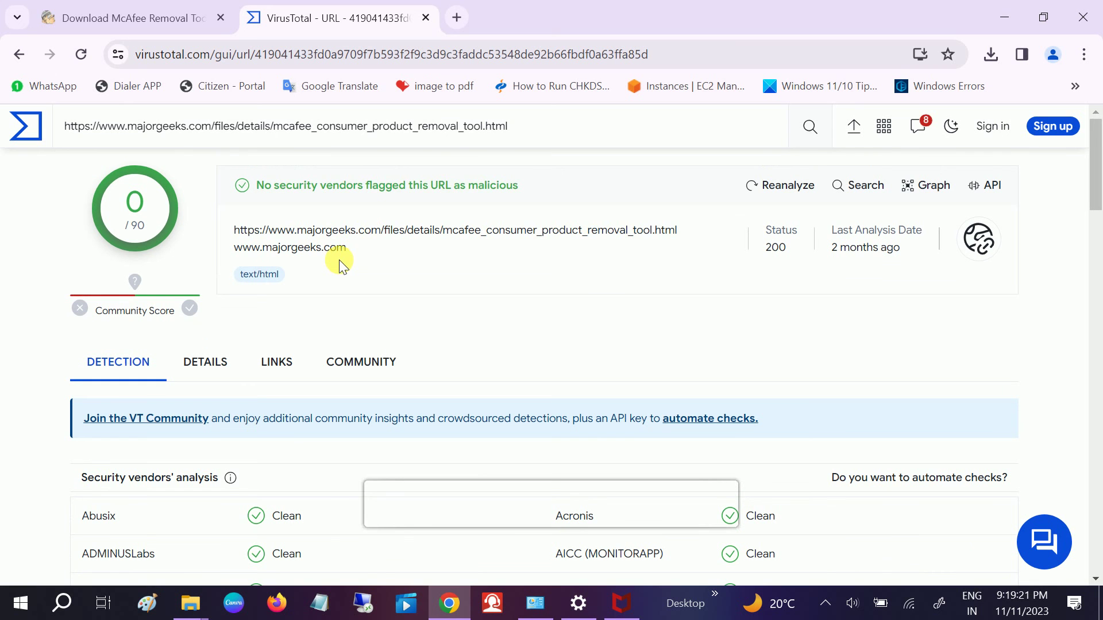
pyautogui.moveTo(306, 185); pyautogui.dragTo(519, 185)
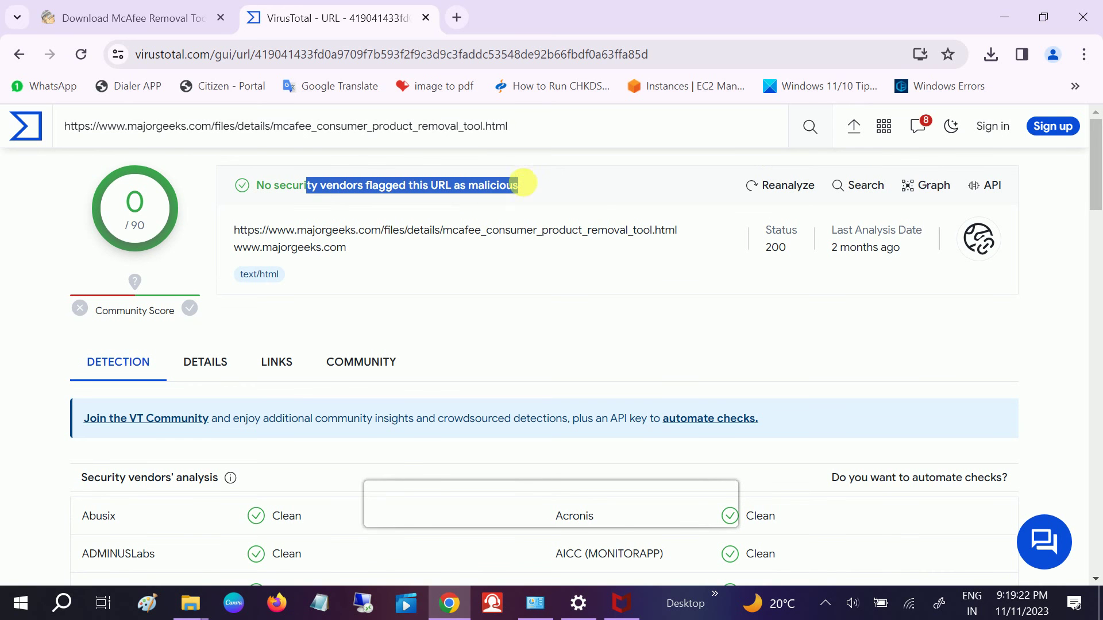
pyautogui.click(154, 19)
pyautogui.click(150, 59)
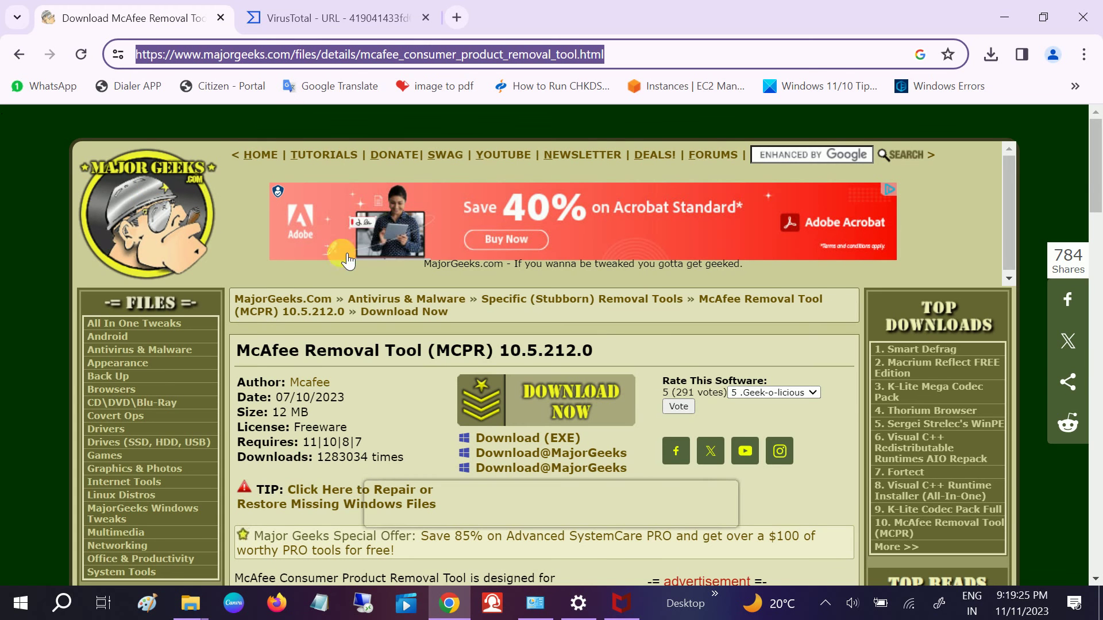
pyautogui.click(384, 25)
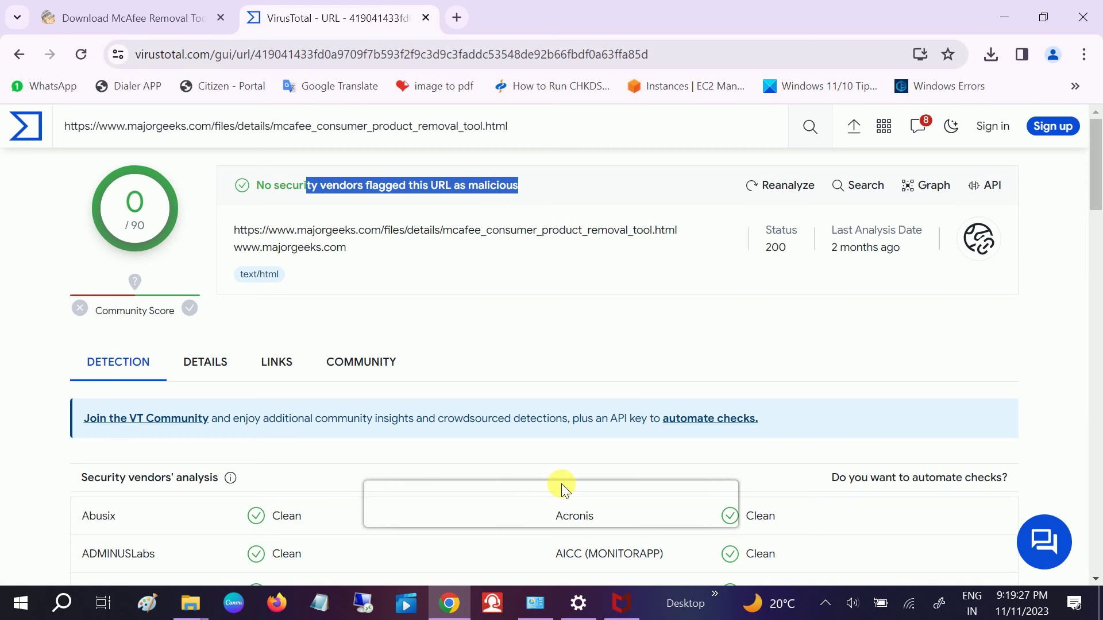
# Step: With the removal progress window in front, minimize Programs and Features and close the browser, Downloads, Program Files and Settings
pyautogui.click(624, 612)
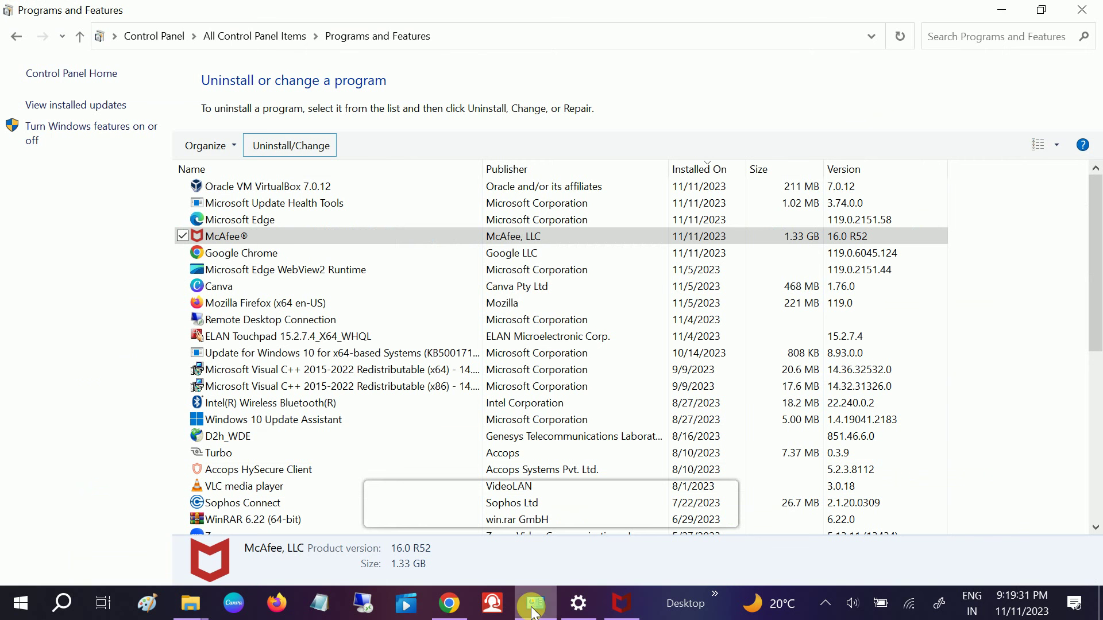
pyautogui.click(1004, 10)
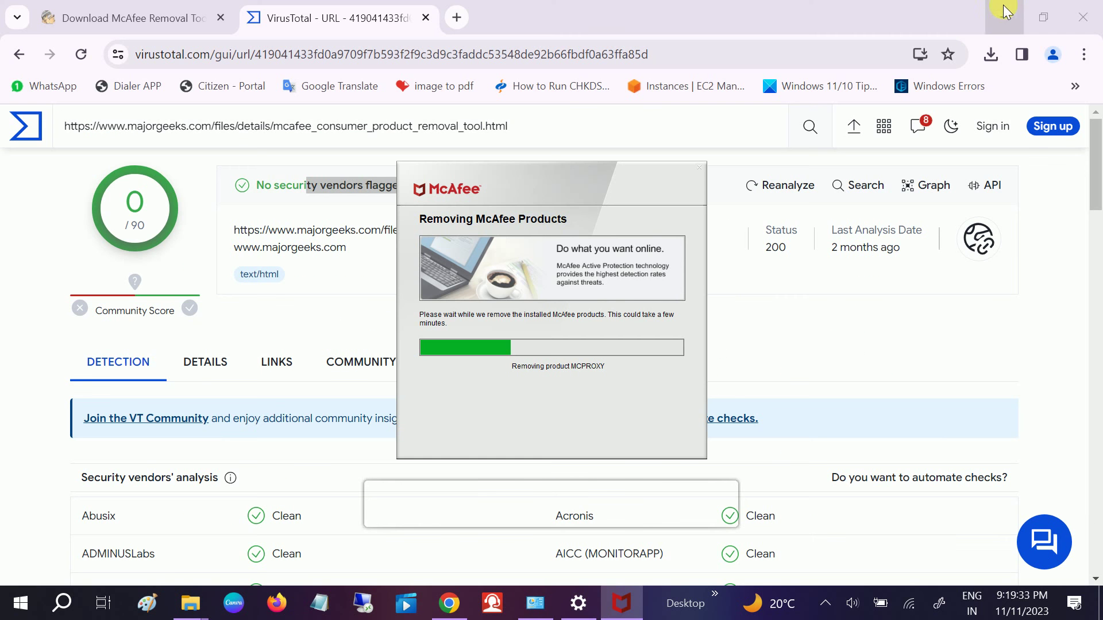
pyautogui.click(1077, 20)
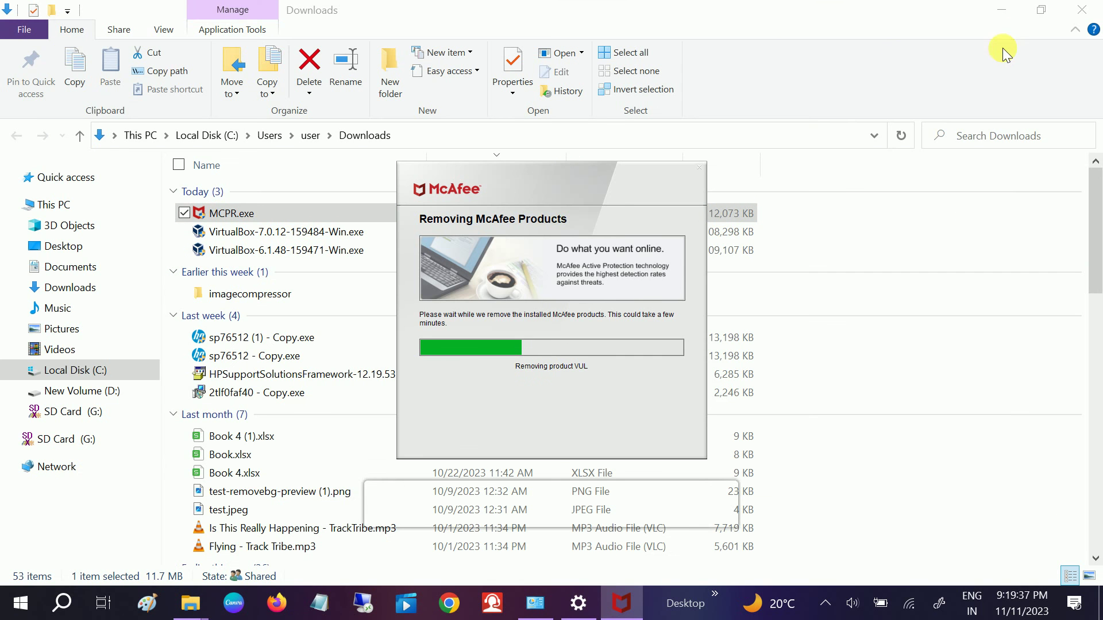
pyautogui.click(1082, 10)
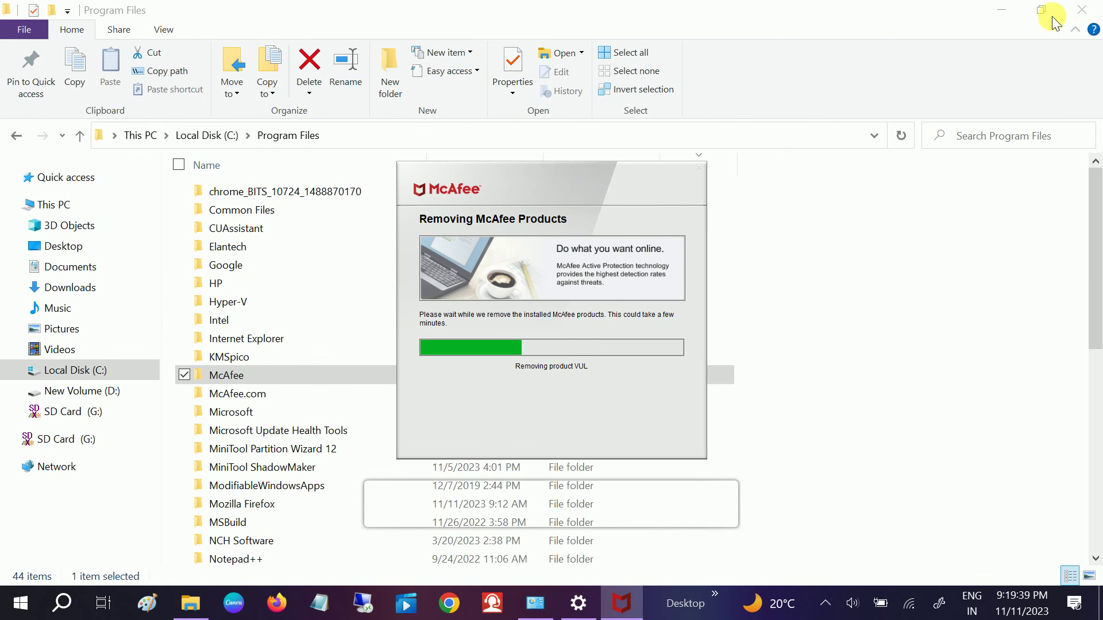
pyautogui.click(1082, 10)
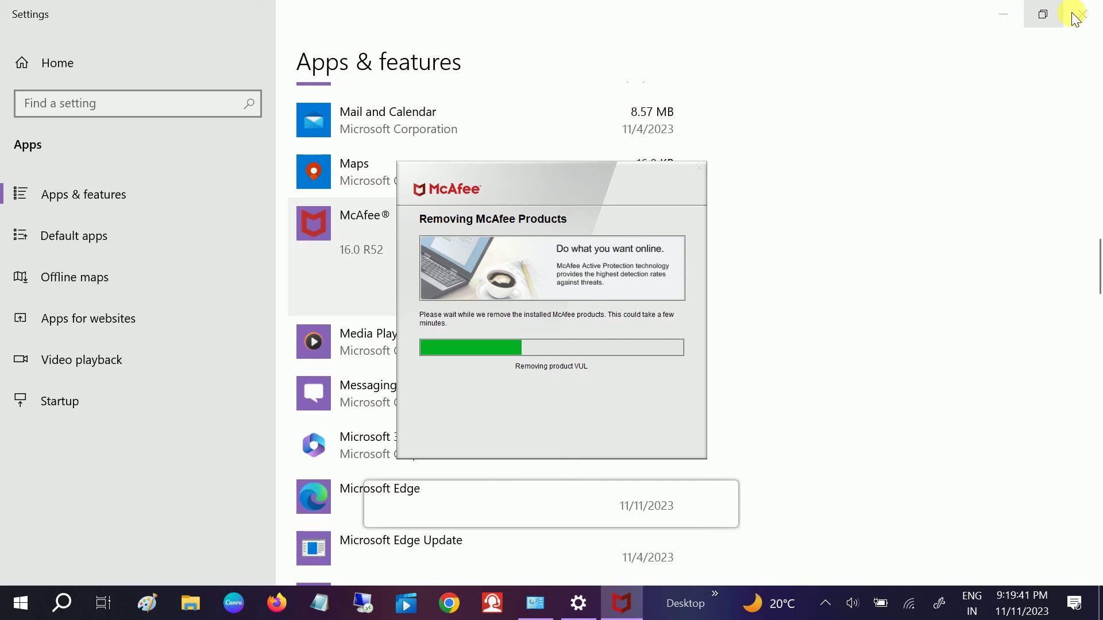
pyautogui.click(1073, 14)
# Step: Move the removal progress window up and right and refresh the desktop repeatedly while uninstallation finishes
pyautogui.rightClick(863, 122)
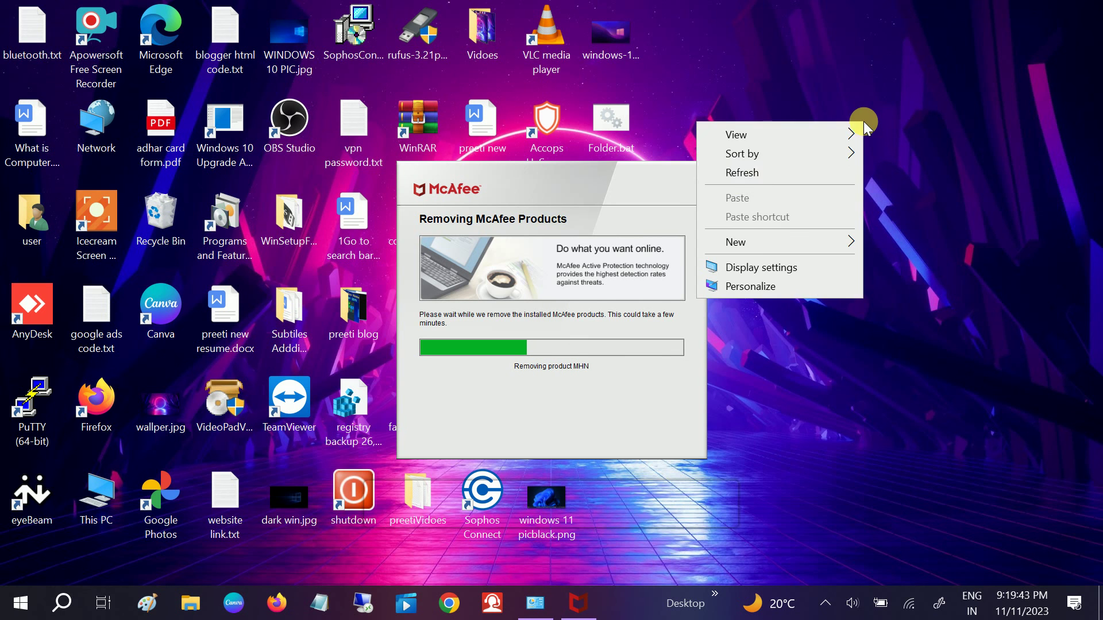
pyautogui.click(735, 172)
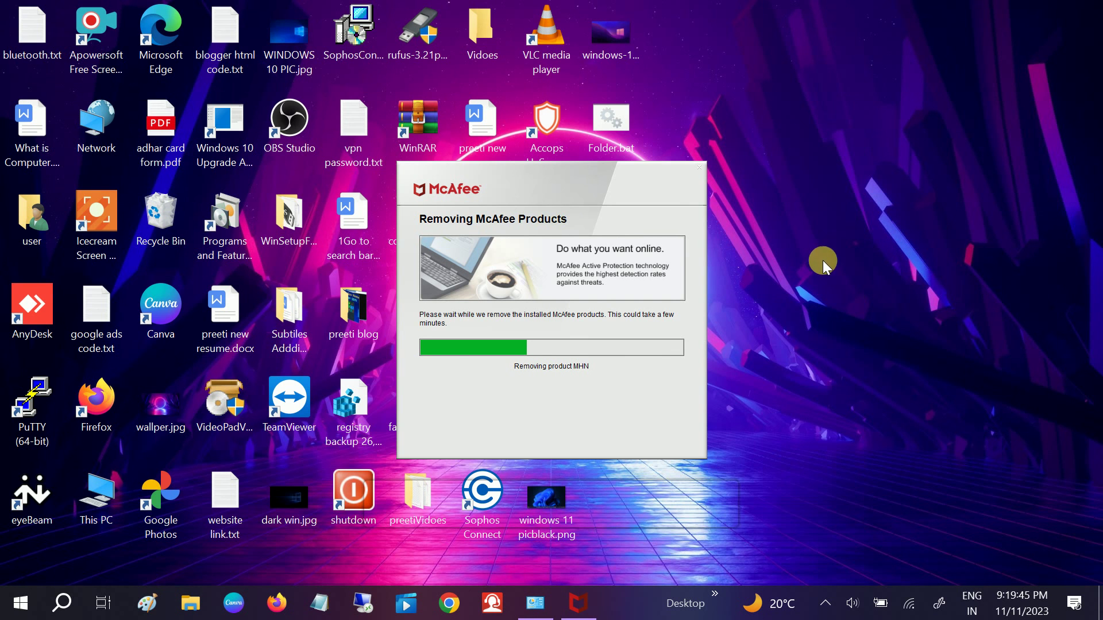
pyautogui.moveTo(593, 164); pyautogui.dragTo(746, 135)
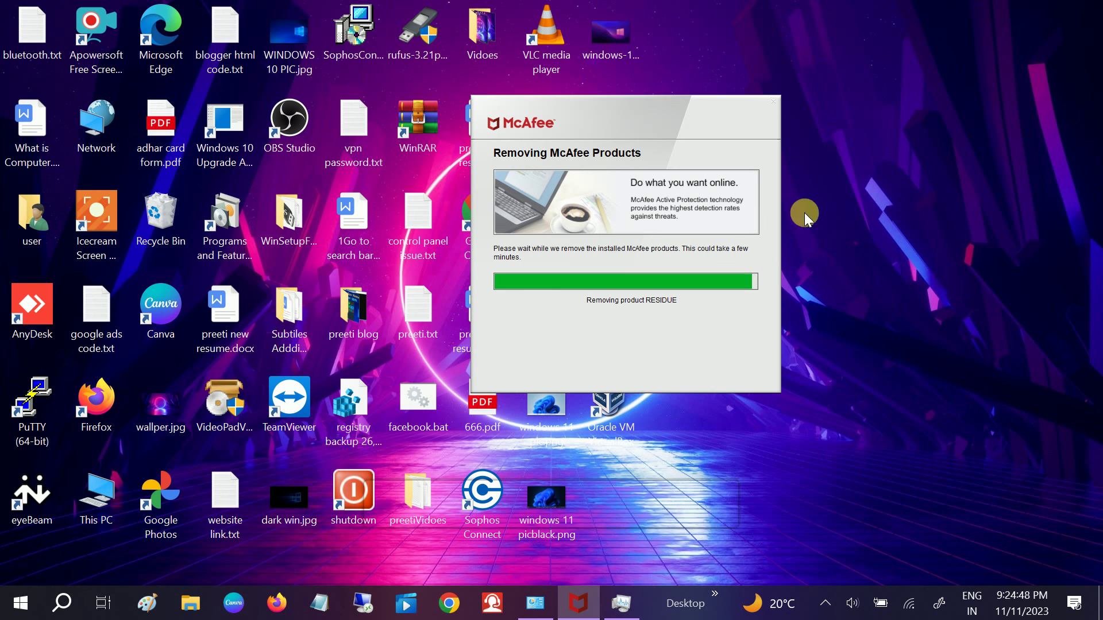
pyautogui.rightClick(836, 197)
pyautogui.click(770, 246)
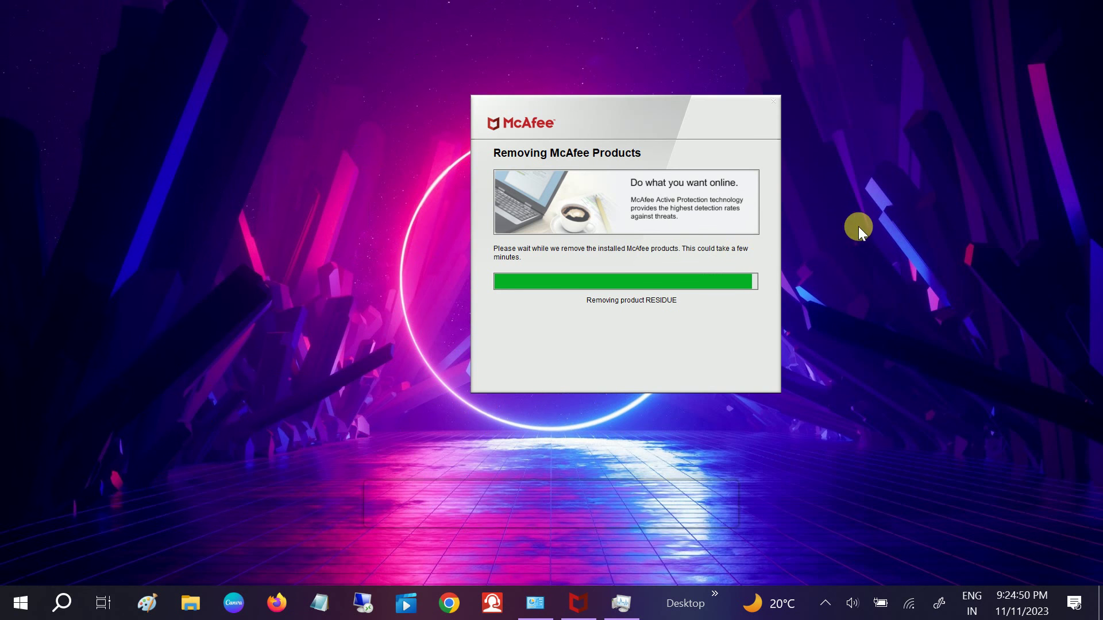
pyautogui.rightClick(866, 222)
pyautogui.click(776, 264)
pyautogui.click(825, 603)
pyautogui.click(825, 603)
pyautogui.rightClick(880, 104)
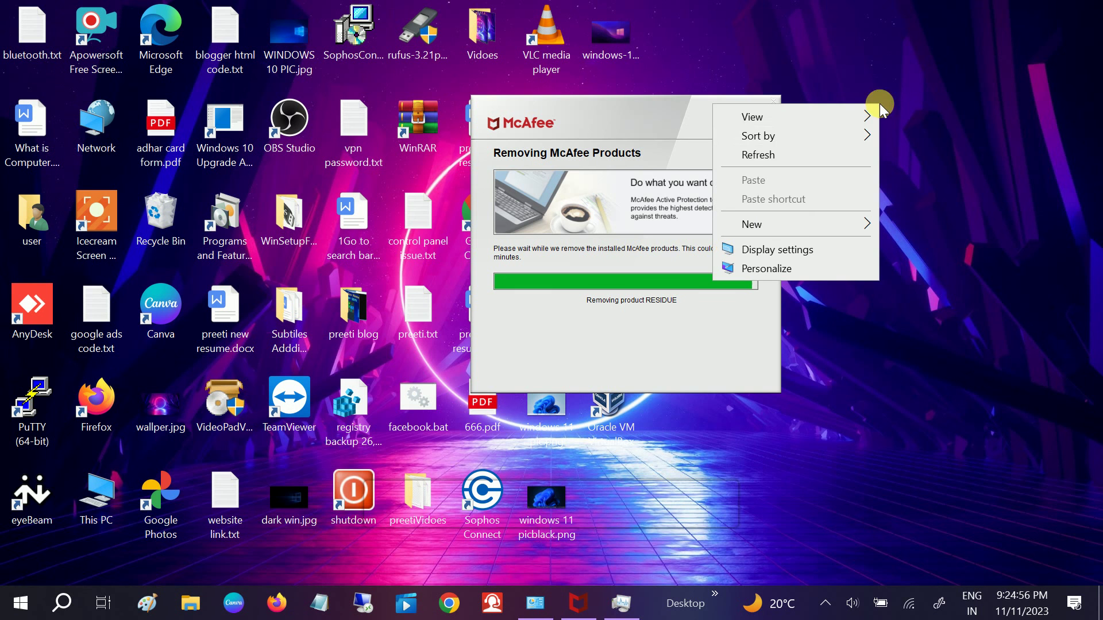
pyautogui.click(793, 150)
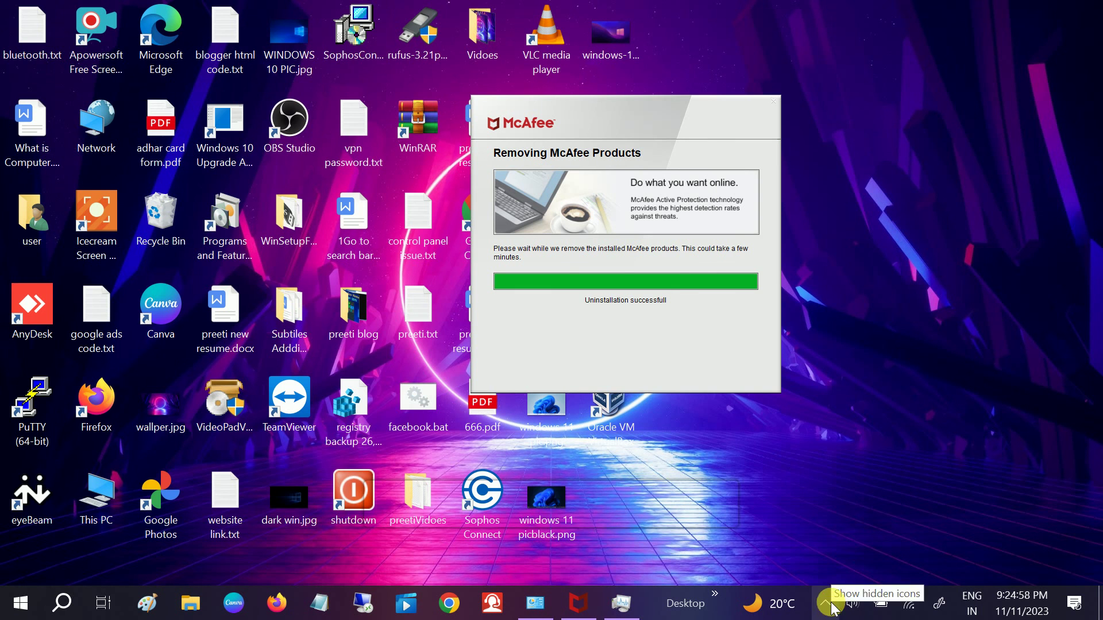
# Step: Refresh Programs and Features, confirm McAfee is gone from the 40 listed programs, and close it
pyautogui.click(826, 604)
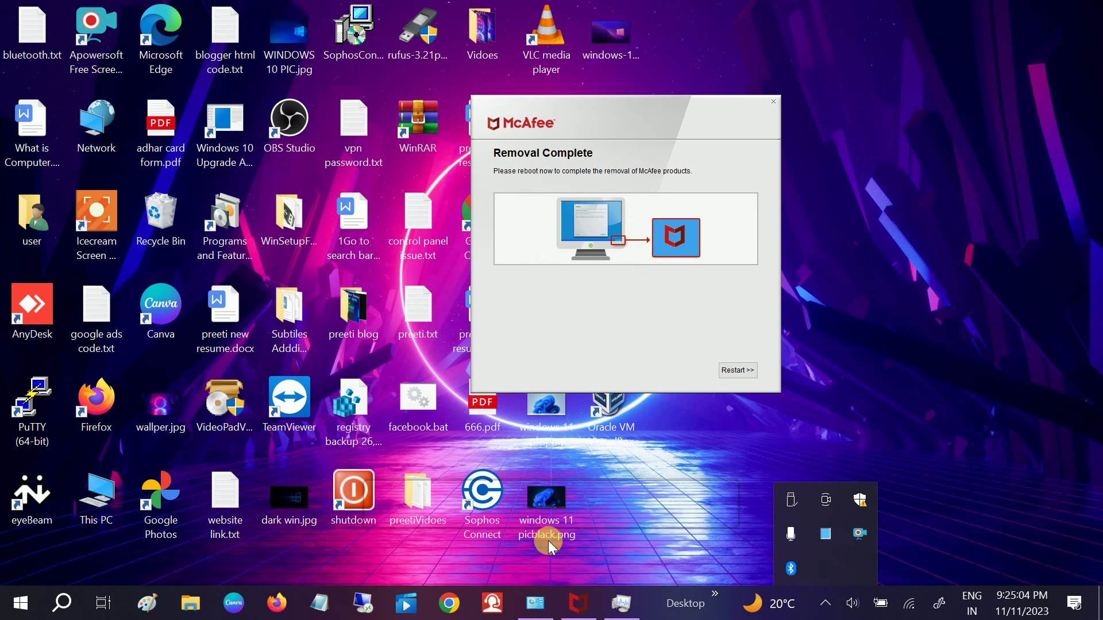
pyautogui.click(535, 604)
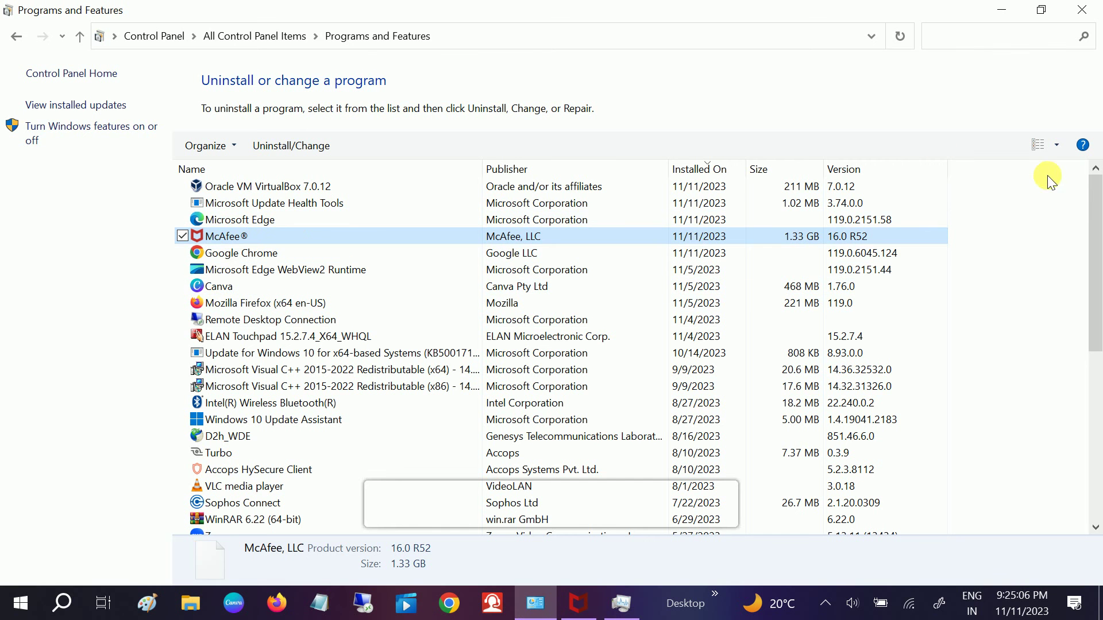
pyautogui.rightClick(1007, 212)
pyautogui.click(911, 284)
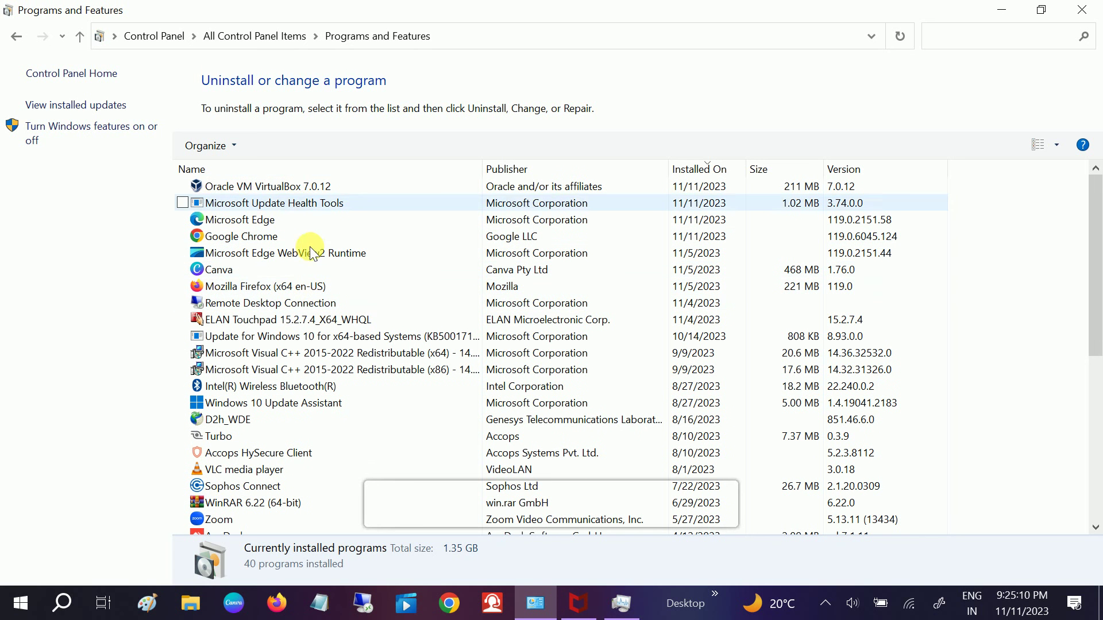
pyautogui.scroll(-6, 332, 310)
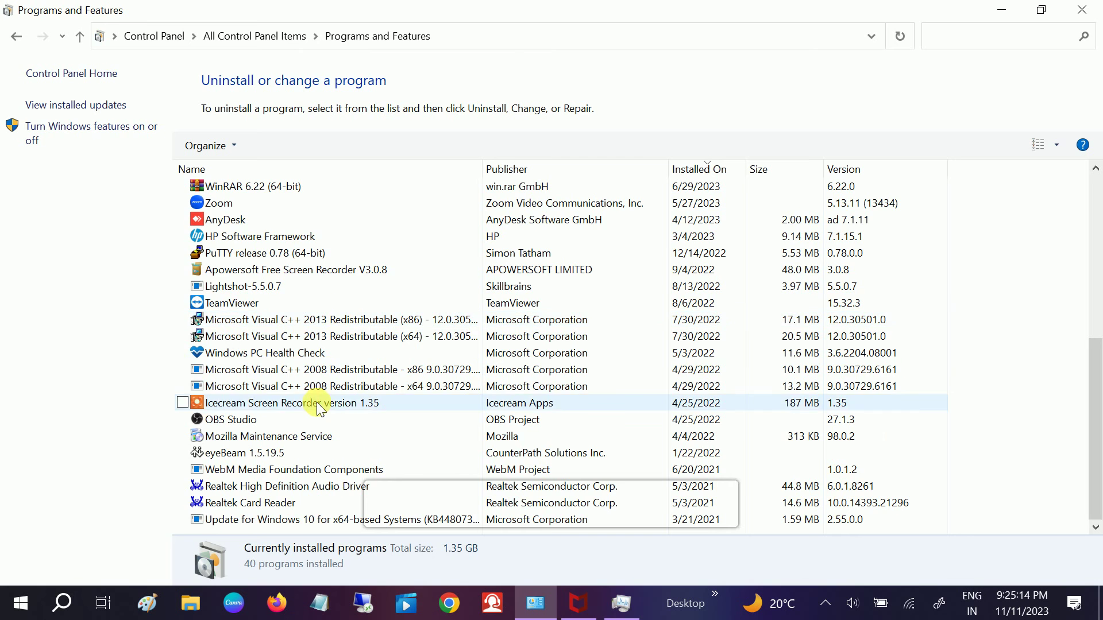
pyautogui.scroll(3, 316, 402)
pyautogui.click(1094, 8)
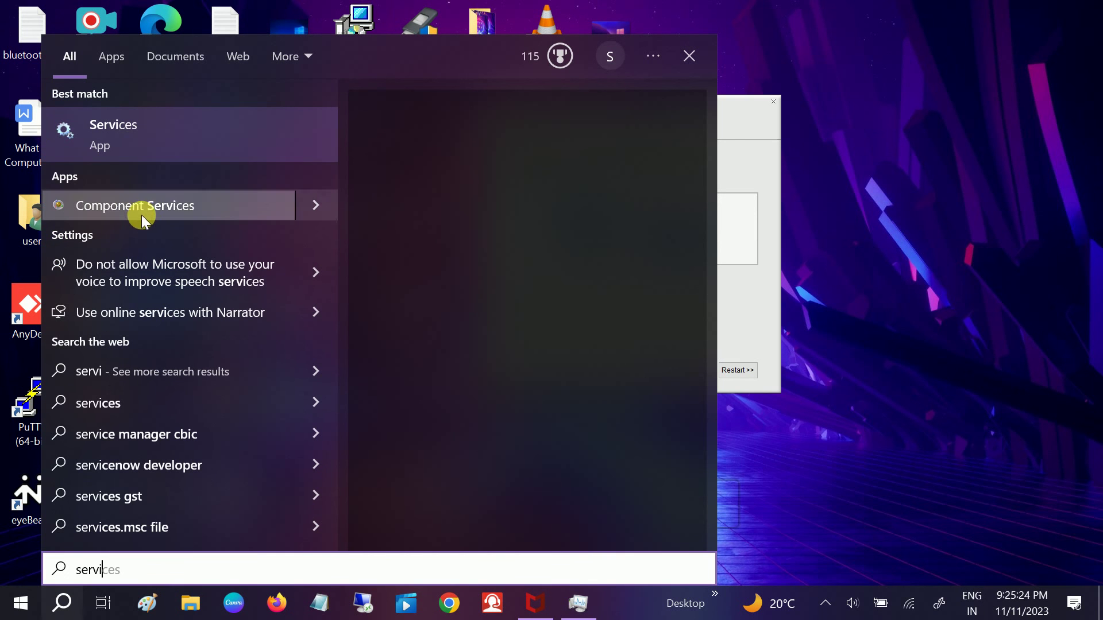
# Step: Launch Services as administrator, maximize it, and jump to the McAfee entries with M
pyautogui.click(449, 295)
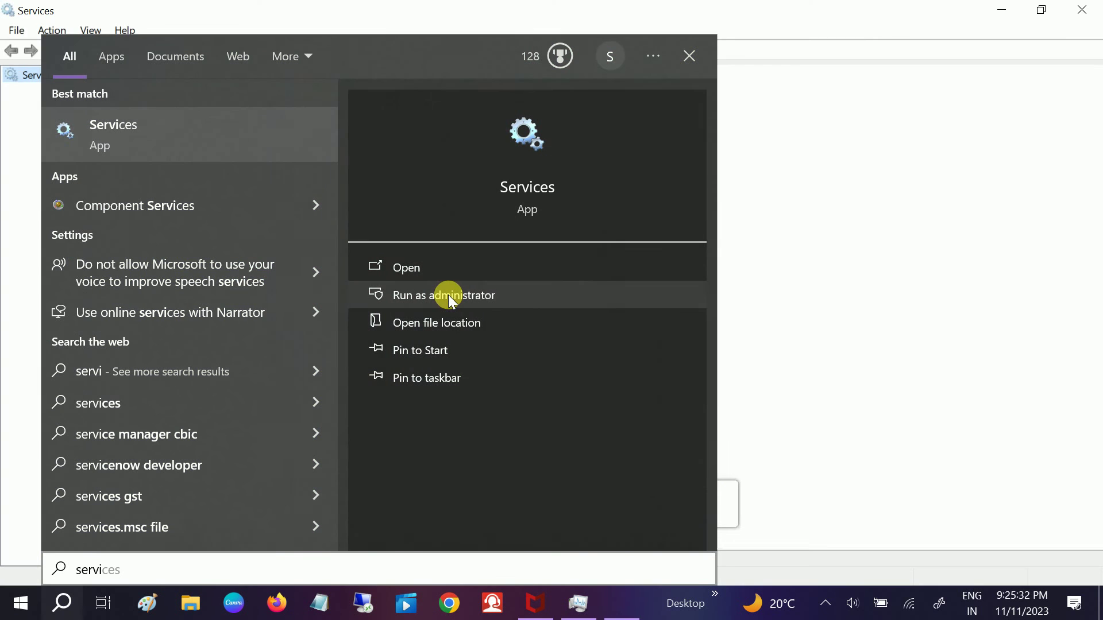
pyautogui.click(1040, 10)
pyautogui.click(709, 63)
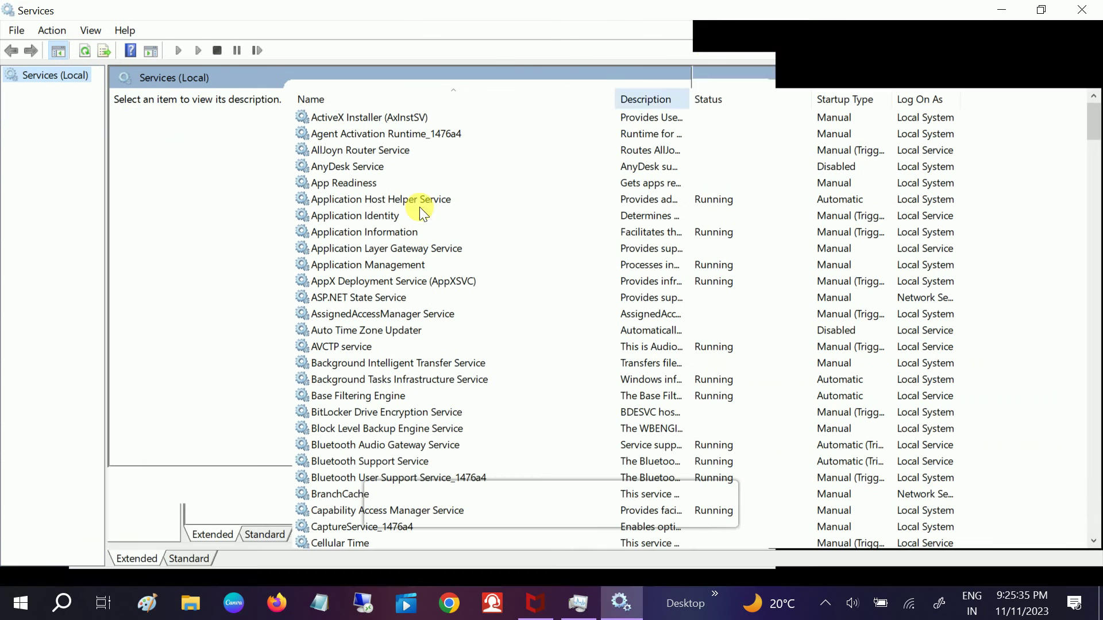
pyautogui.click(346, 252)
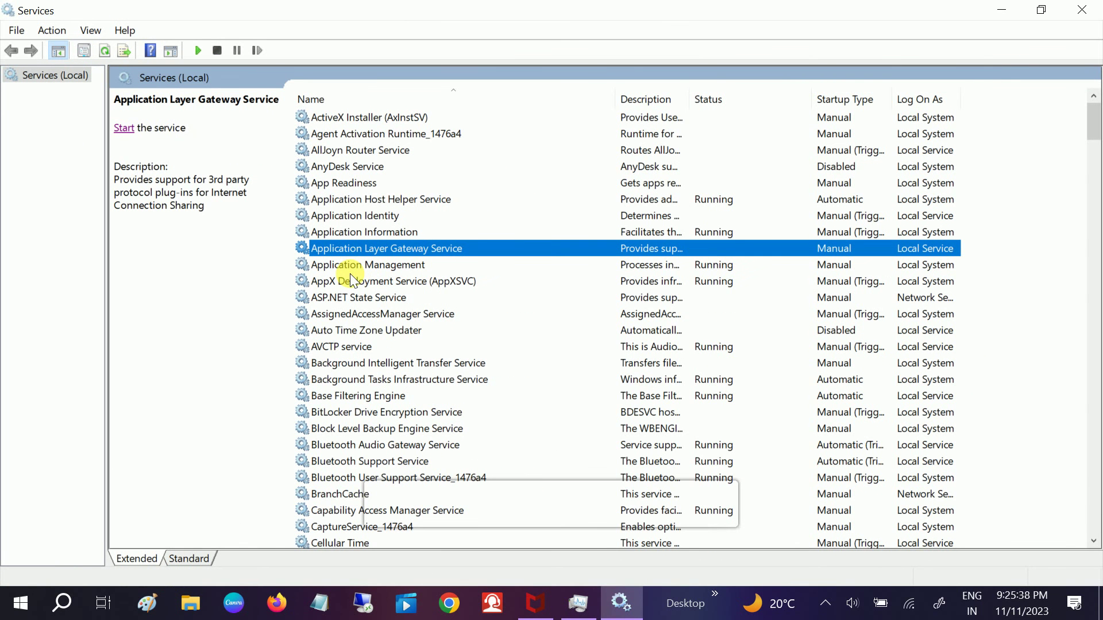
pyautogui.press('m')
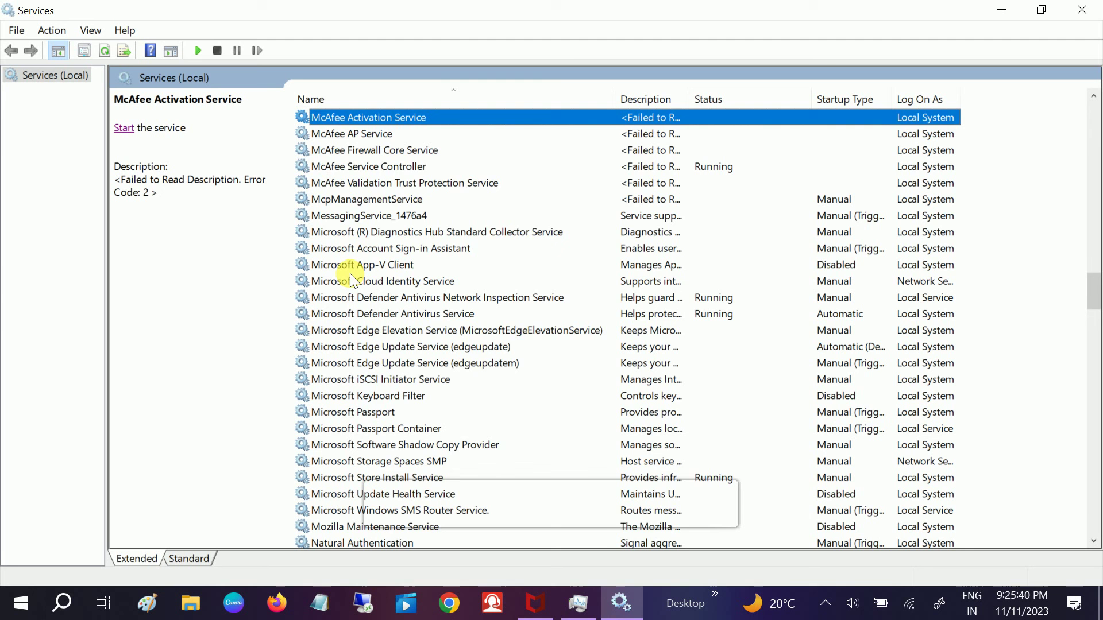
# Step: Inspect the leftover McAfee Activation, AP, Firewall Core, Validation Trust Protection and Service Controller services
pyautogui.scroll(2, 349, 274)
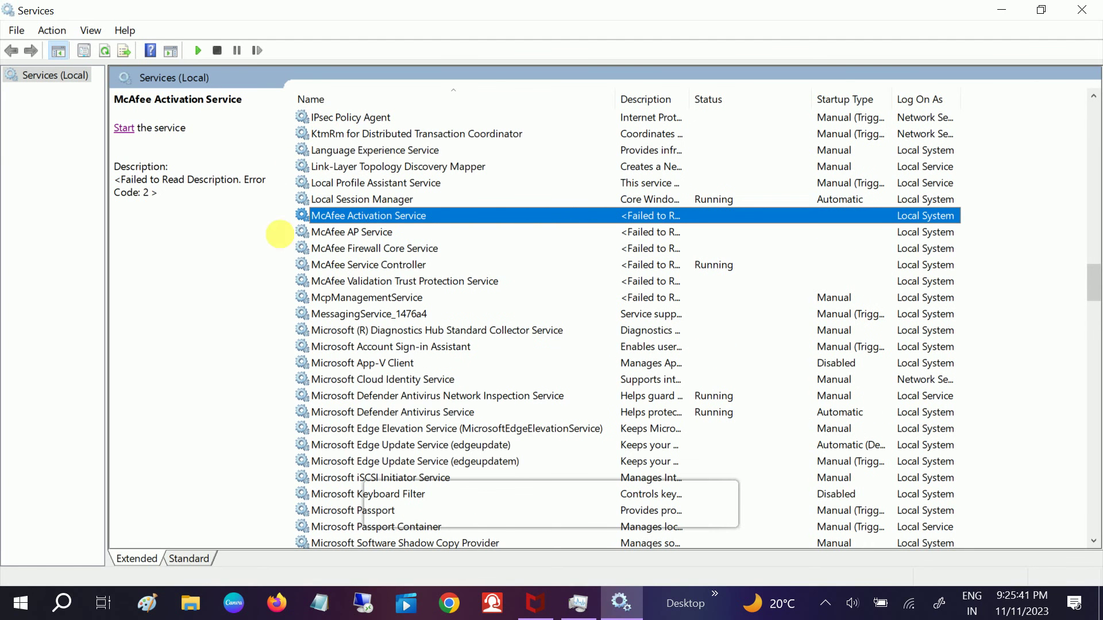
pyautogui.rightClick(369, 217)
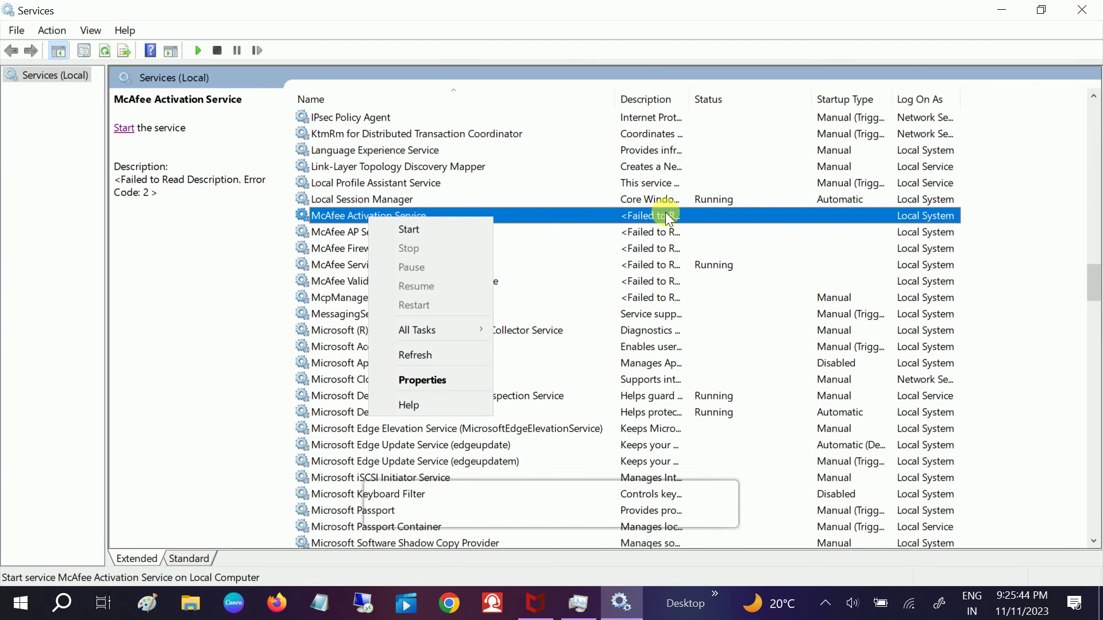
pyautogui.click(412, 234)
pyautogui.click(400, 250)
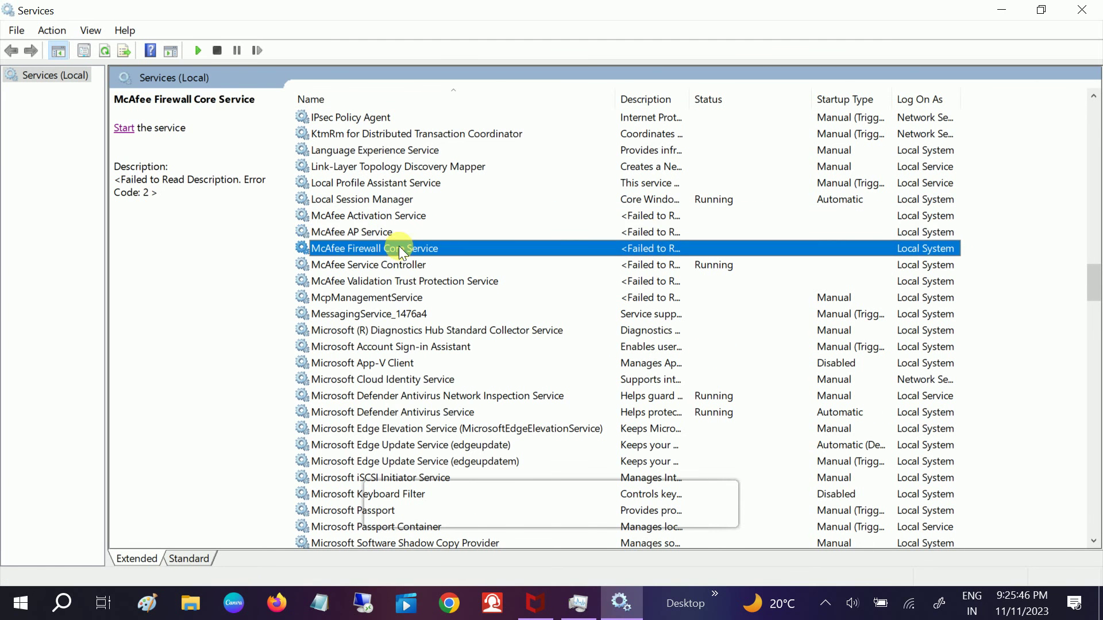
pyautogui.click(381, 275)
pyautogui.click(366, 267)
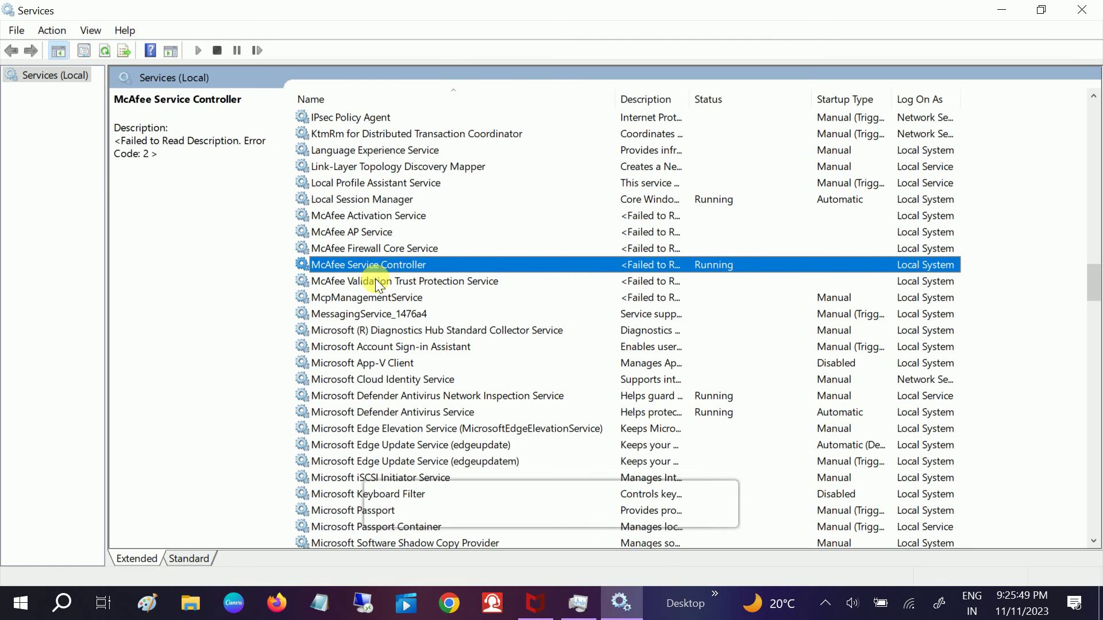
pyautogui.click(363, 285)
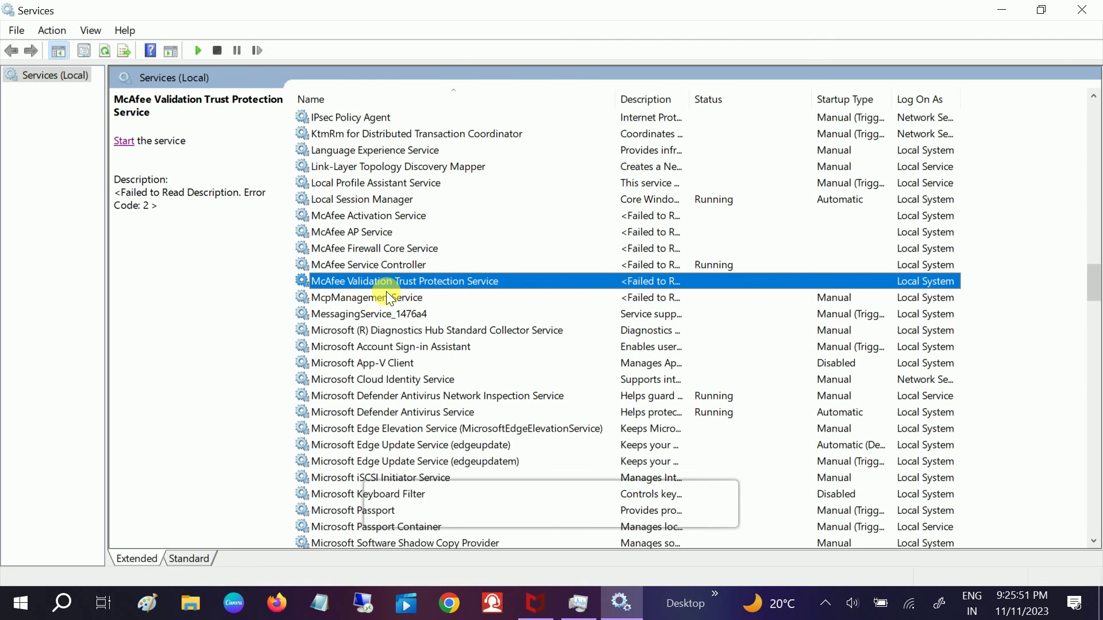
pyautogui.click(381, 268)
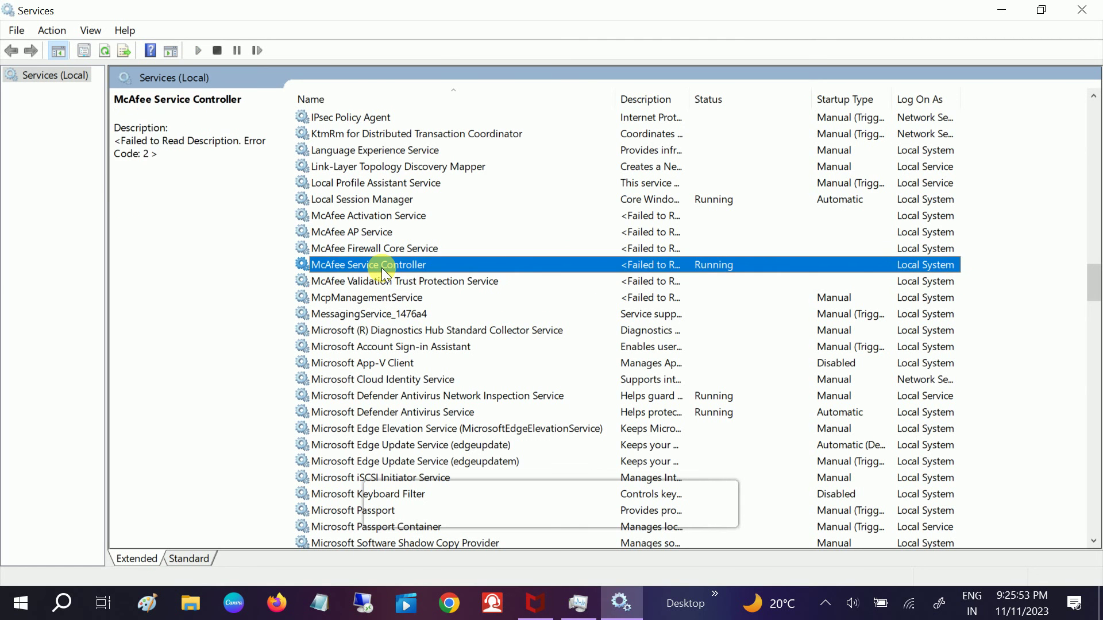
pyautogui.doubleClick(501, 264)
pyautogui.click(672, 306)
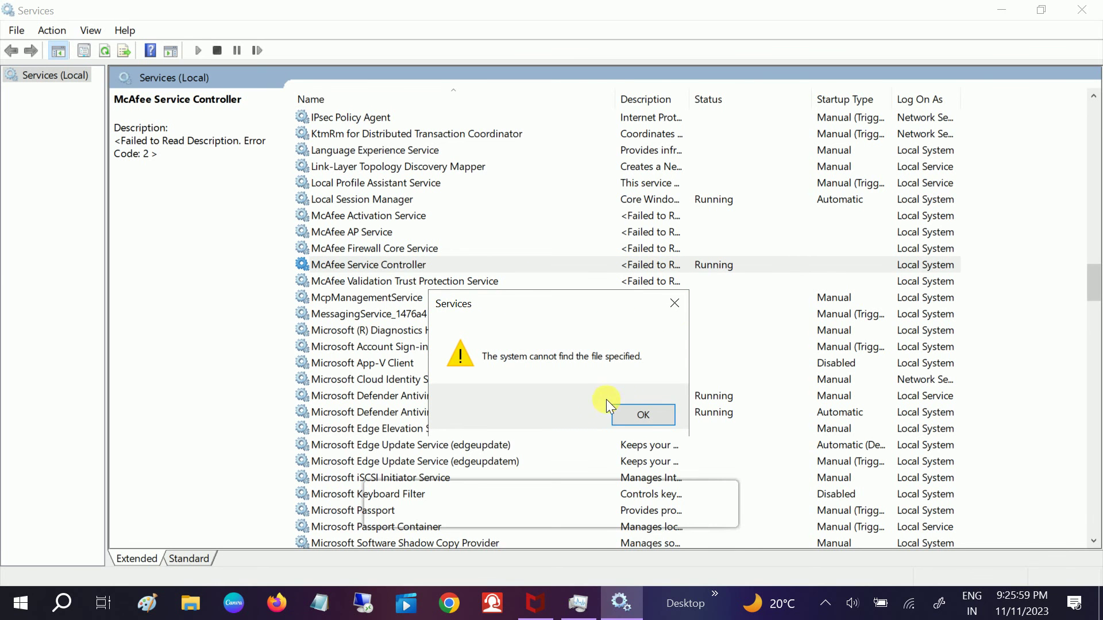
pyautogui.click(621, 410)
pyautogui.press('Return')
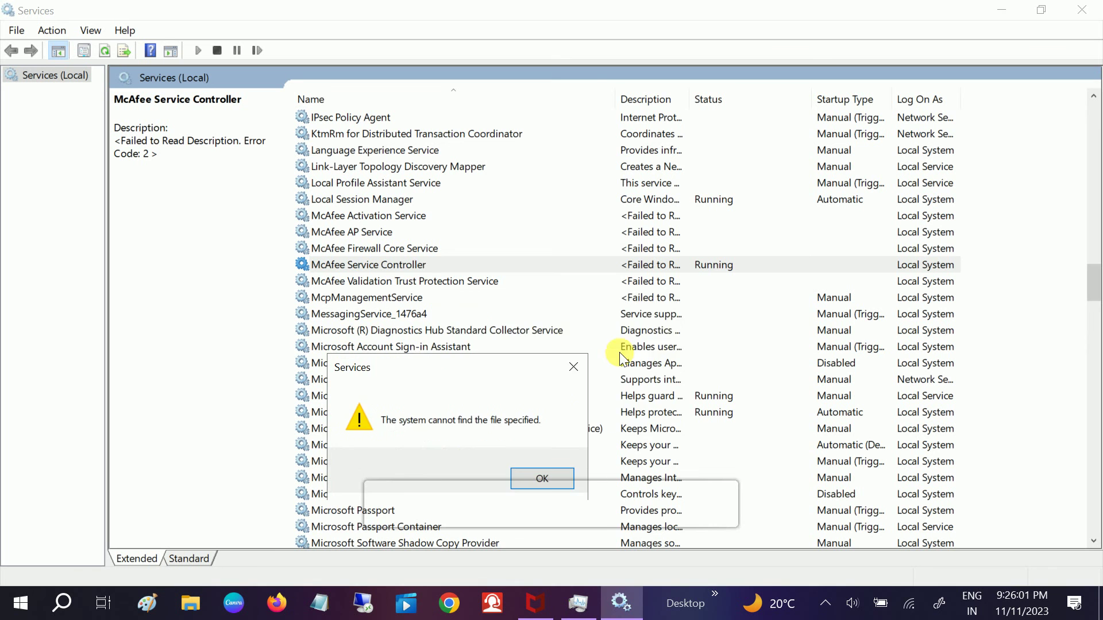
pyautogui.click(569, 368)
pyautogui.click(614, 412)
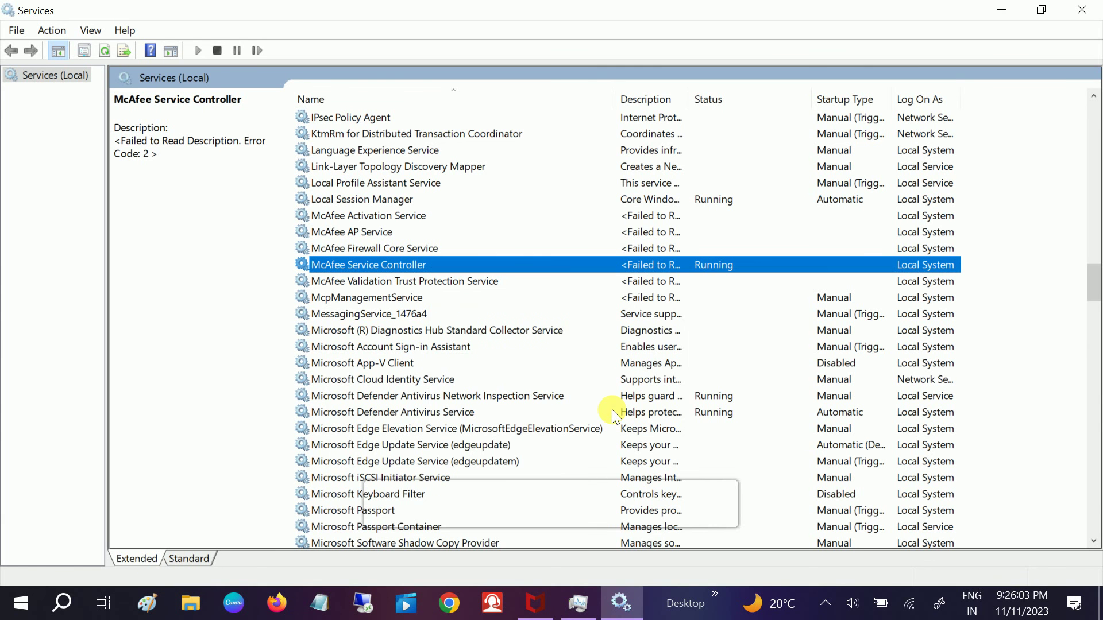
pyautogui.click(374, 282)
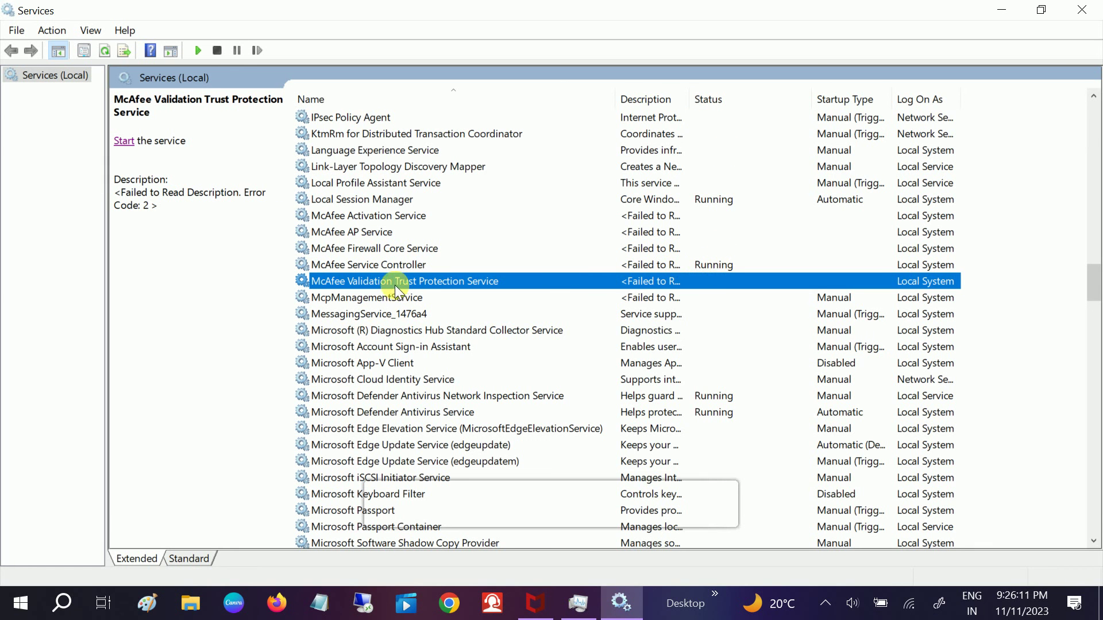
pyautogui.click(368, 299)
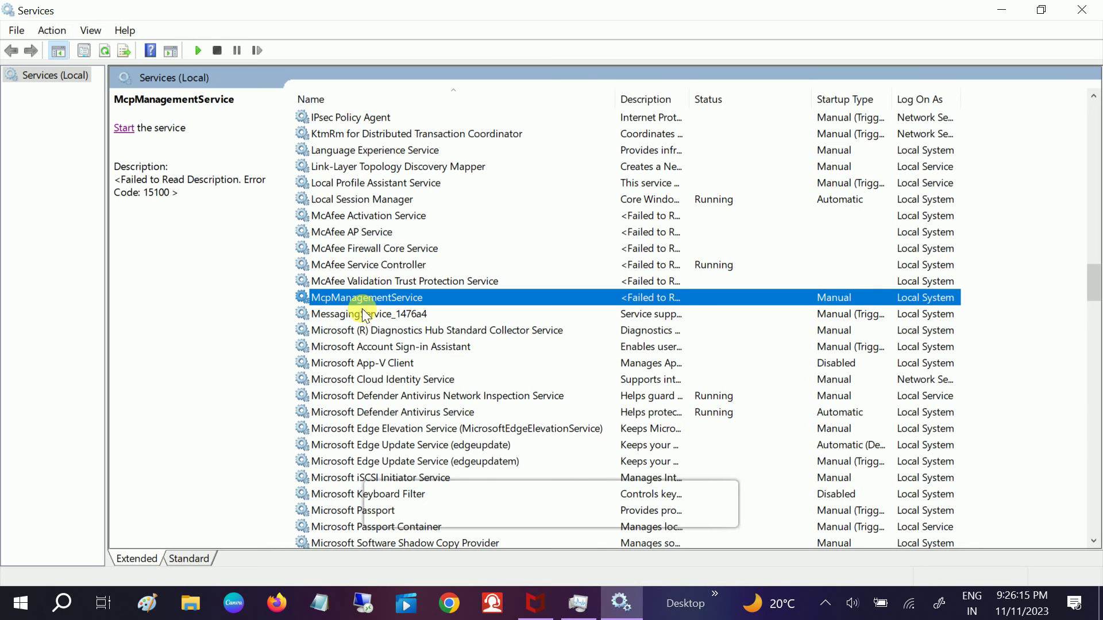
pyautogui.click(361, 334)
pyautogui.rightClick(361, 333)
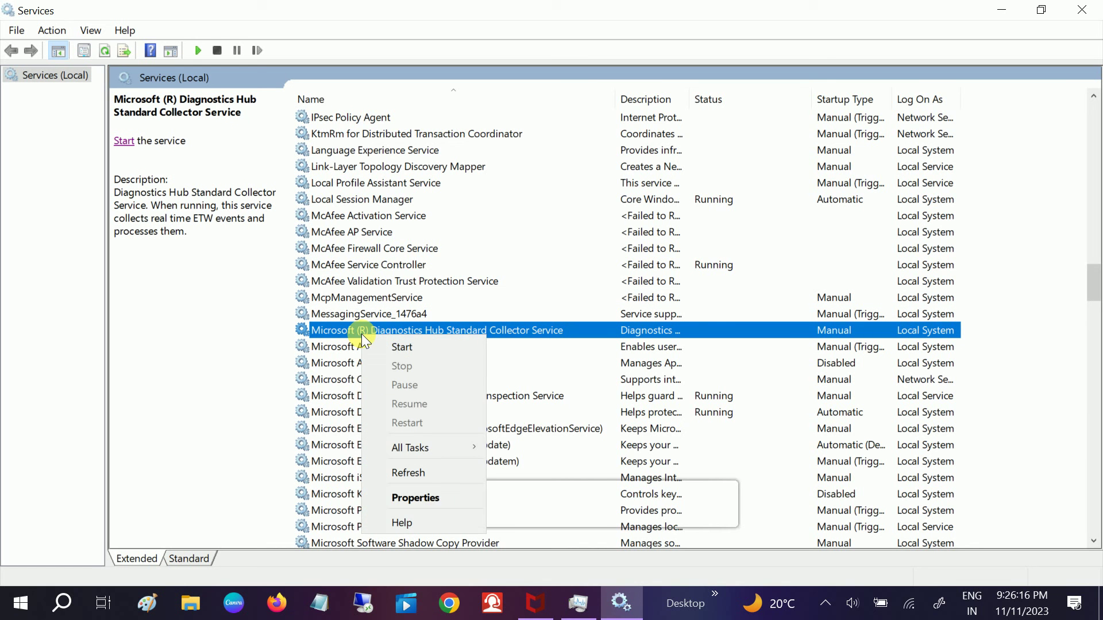
pyautogui.click(413, 499)
pyautogui.click(523, 284)
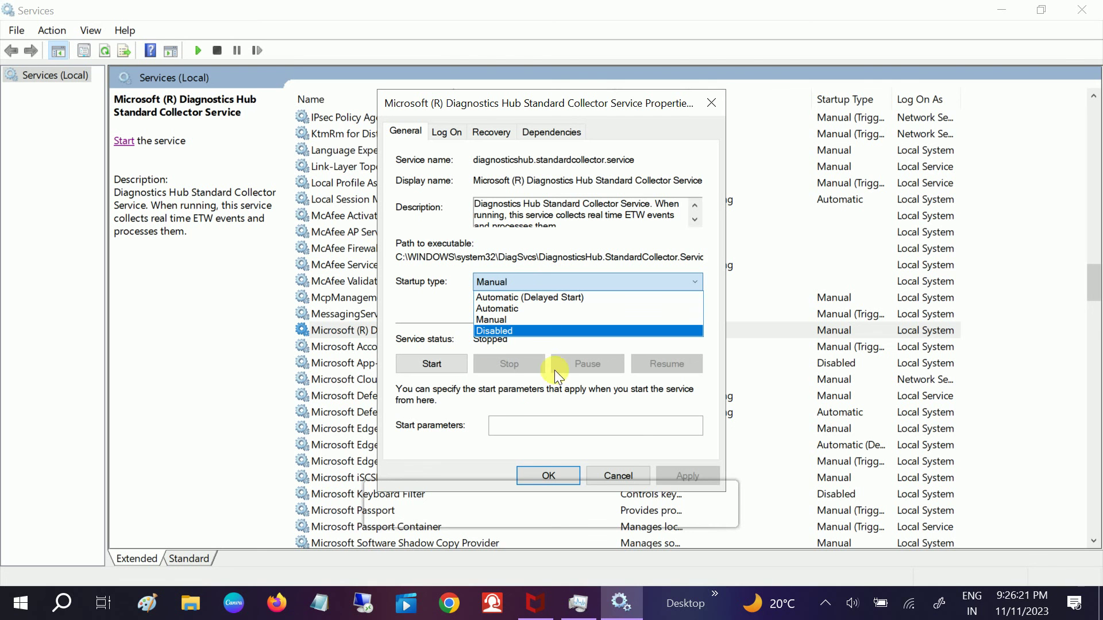
pyautogui.click(553, 478)
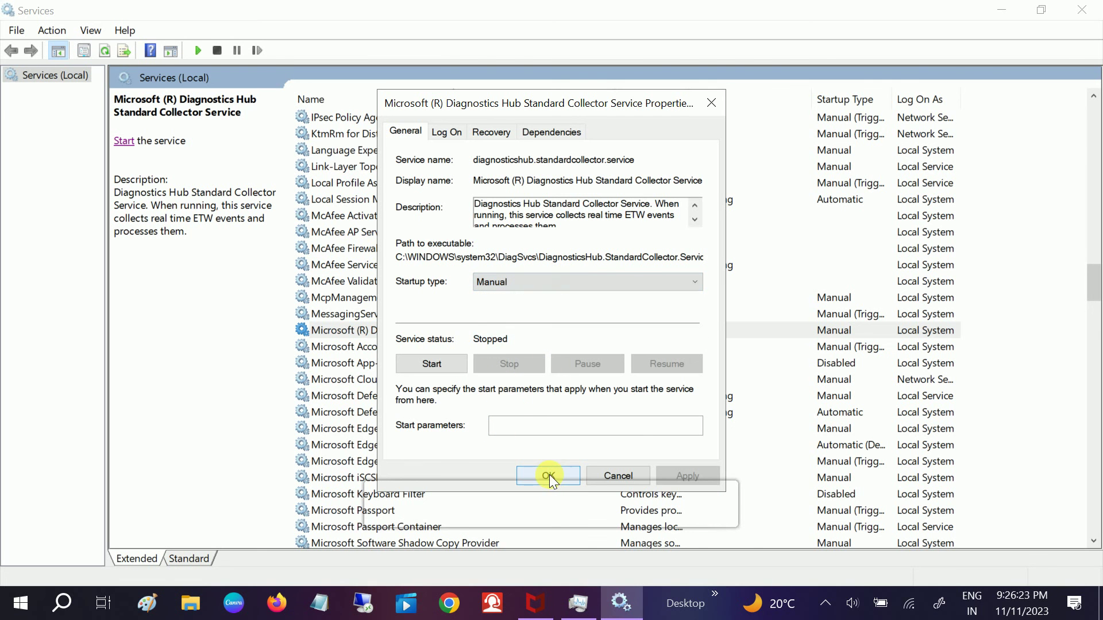
pyautogui.click(615, 476)
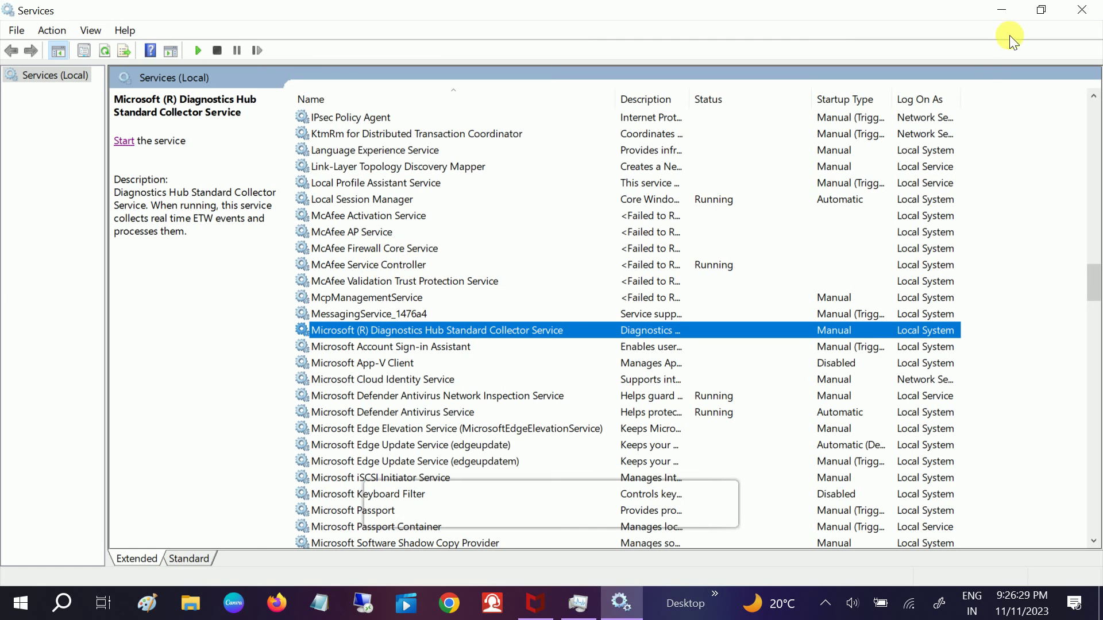
# Step: Close the Services window, bringing back the McAfee Removal Complete reboot prompt
pyautogui.click(1081, 10)
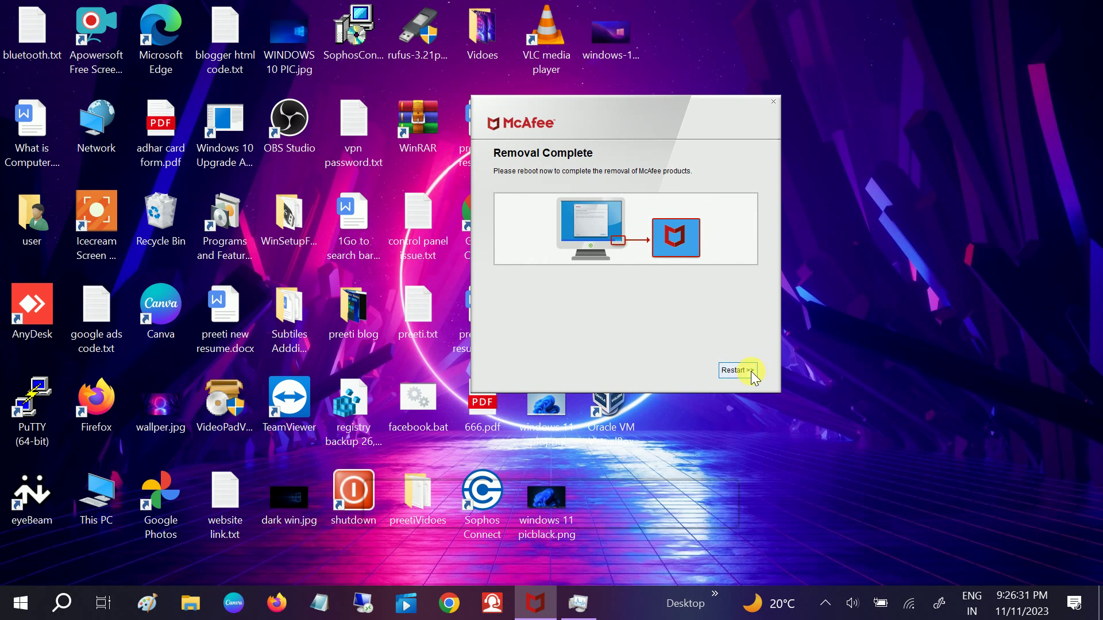